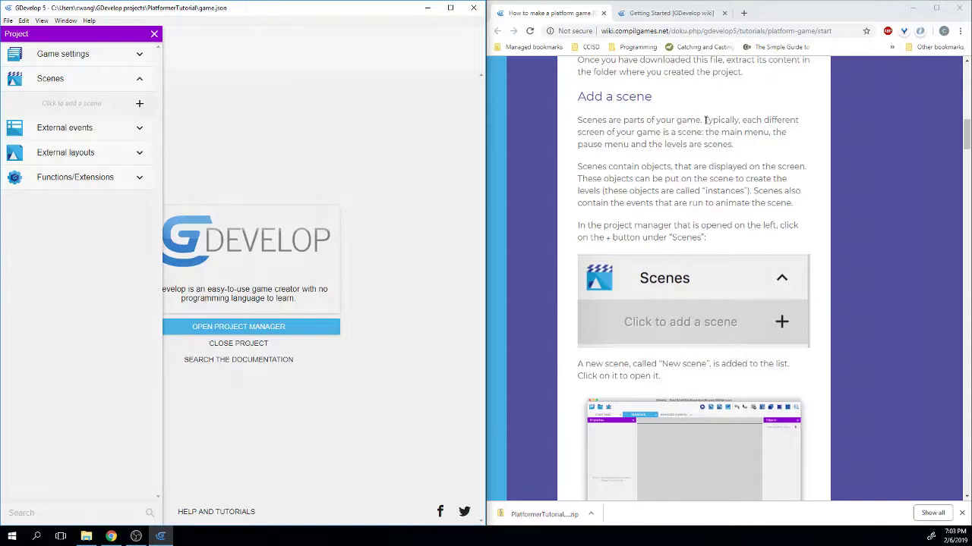
Step: Add a new scene to the project and open it for editing
double_click(717, 120)
click(647, 127)
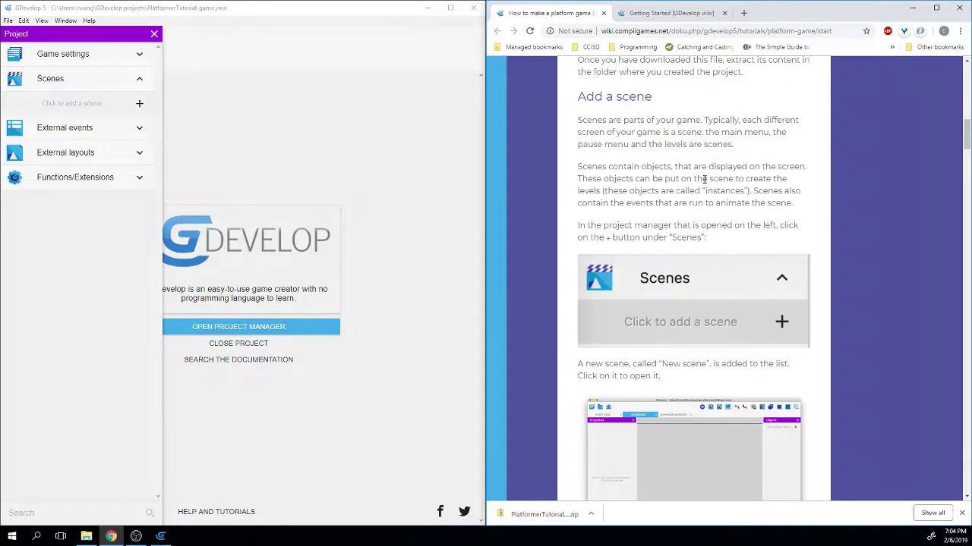
scroll(717, 182, down, 1)
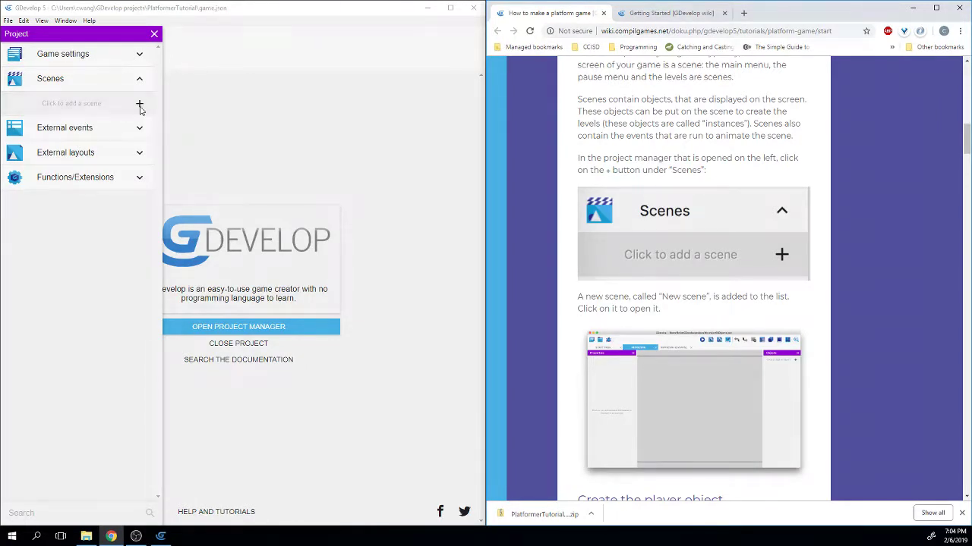
click(140, 106)
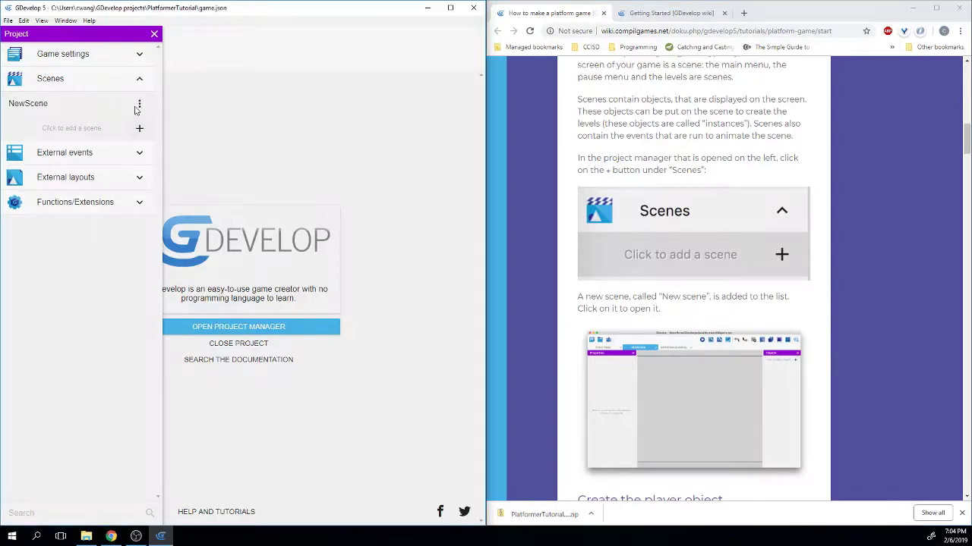
scroll(681, 265, down, 2)
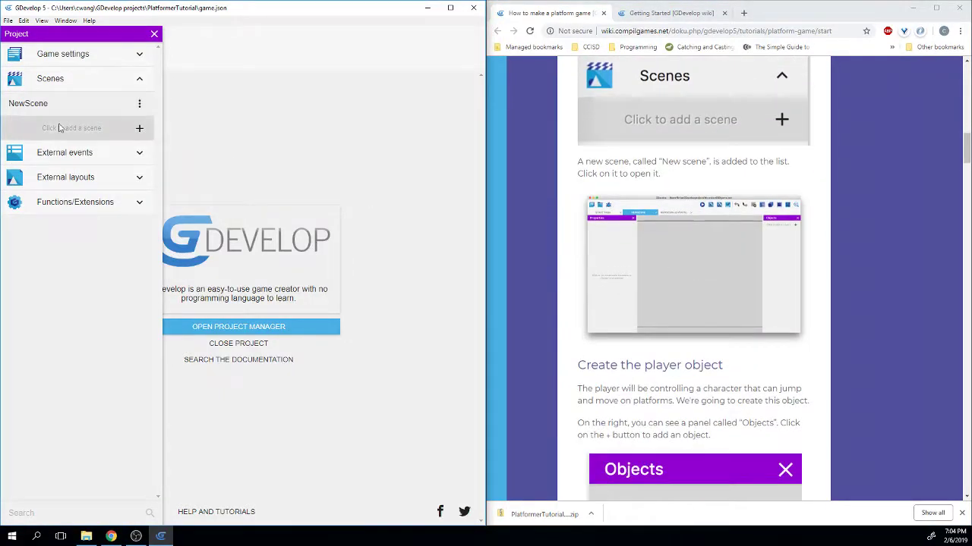
click(30, 104)
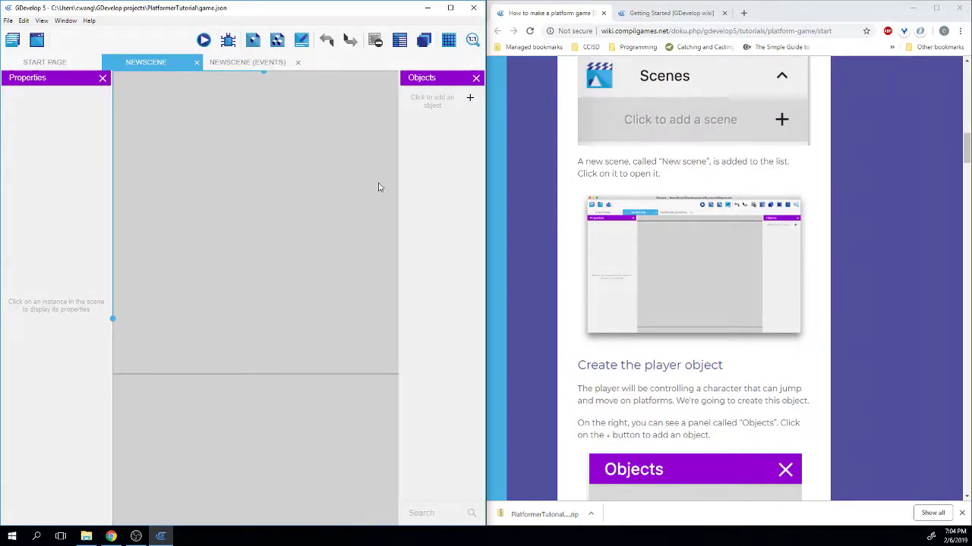
Step: Following the tutorial's player object section, add a new object of type Sprite to the scene
scroll(649, 260, down, 1)
scroll(648, 257, down, 1)
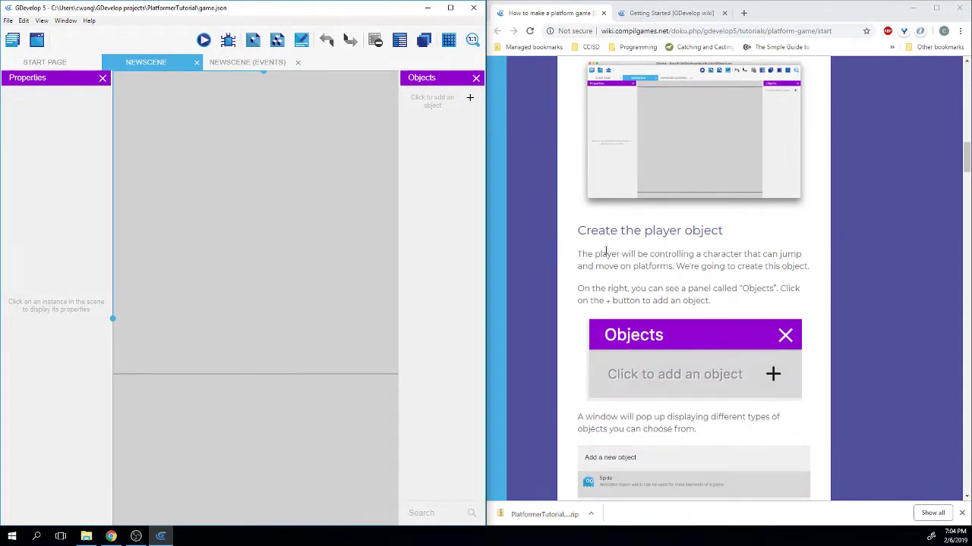
scroll(611, 250, up, 1)
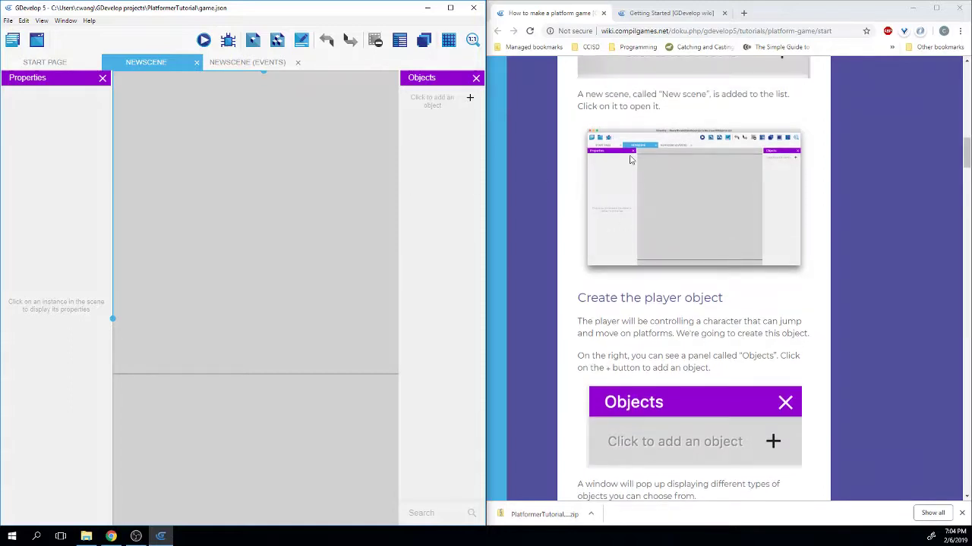
scroll(784, 233, down, 2)
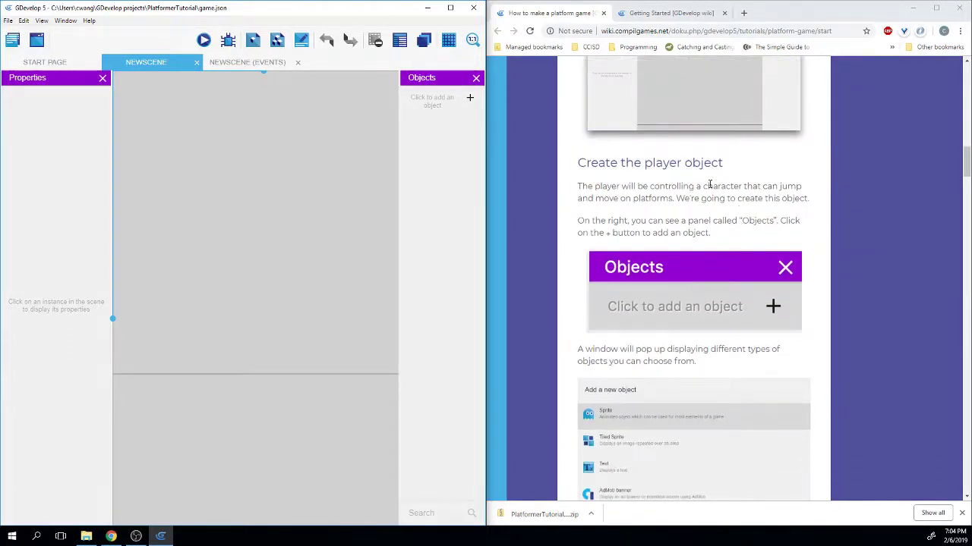
scroll(710, 185, down, 1)
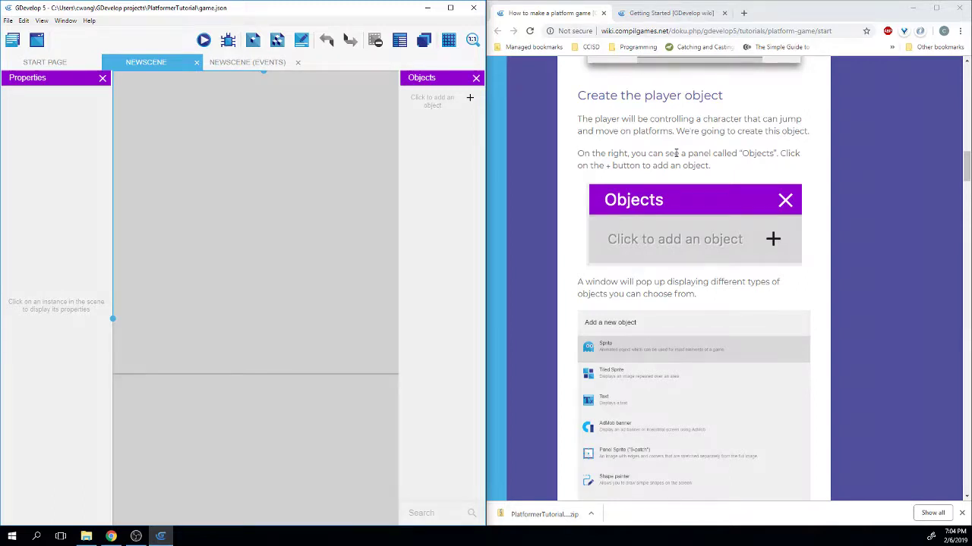
click(470, 101)
scroll(566, 183, down, 1)
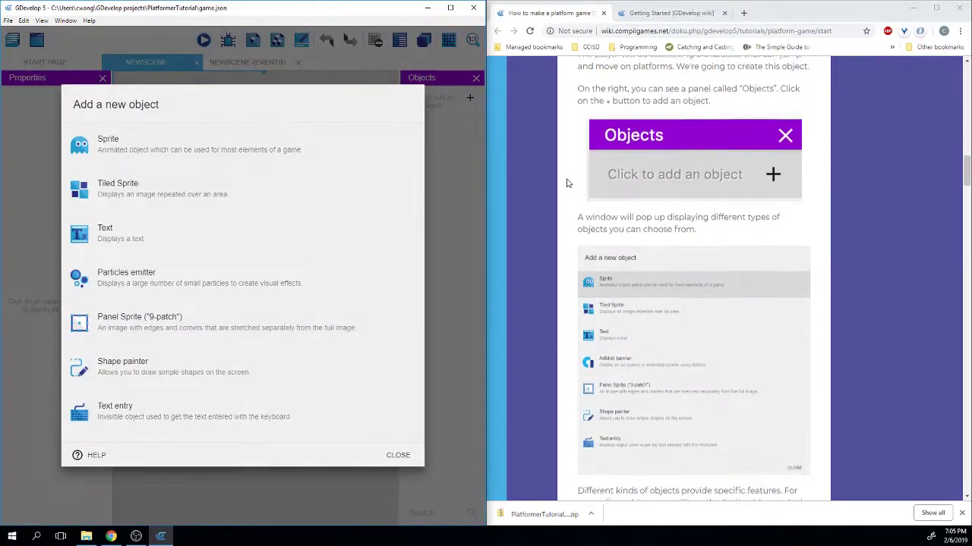
scroll(566, 183, down, 2)
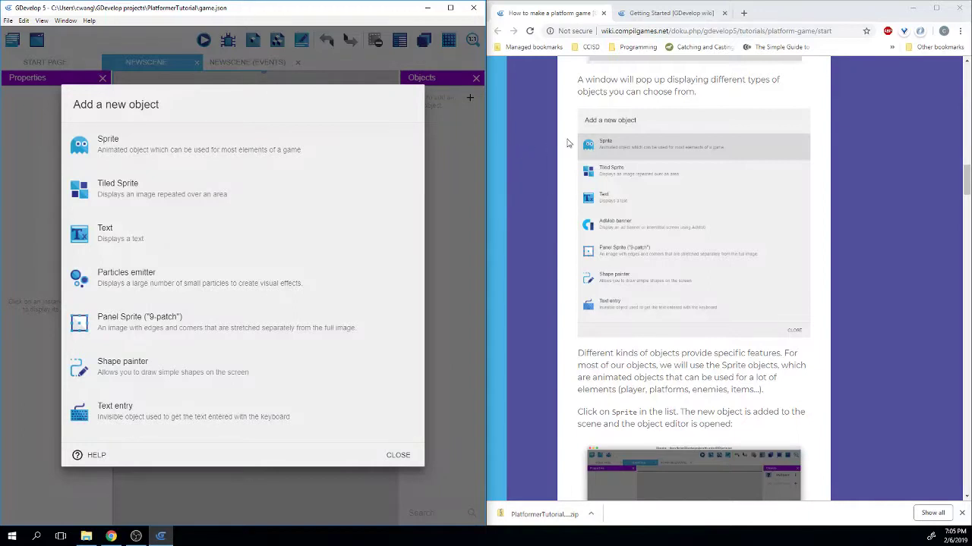
scroll(569, 143, down, 1)
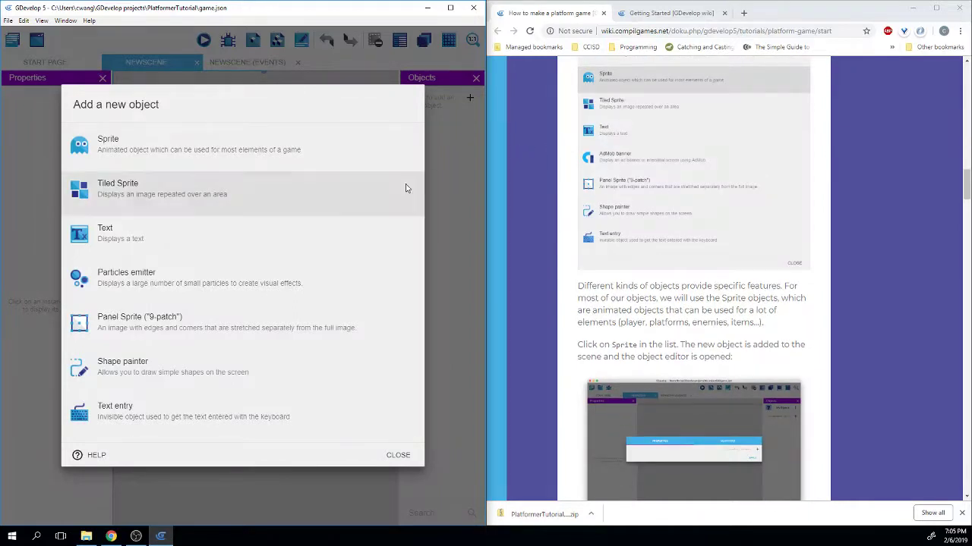
scroll(568, 223, down, 1)
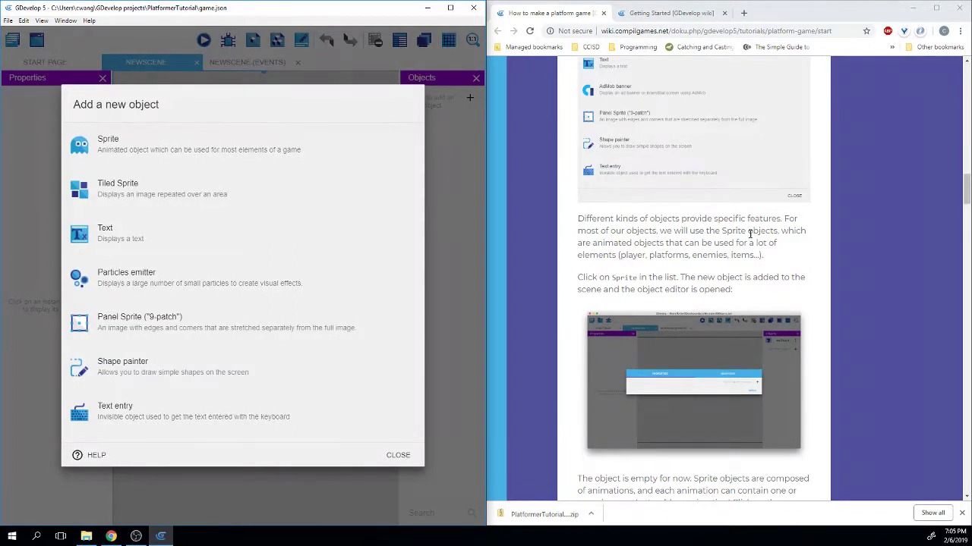
drag(592, 243, 625, 257)
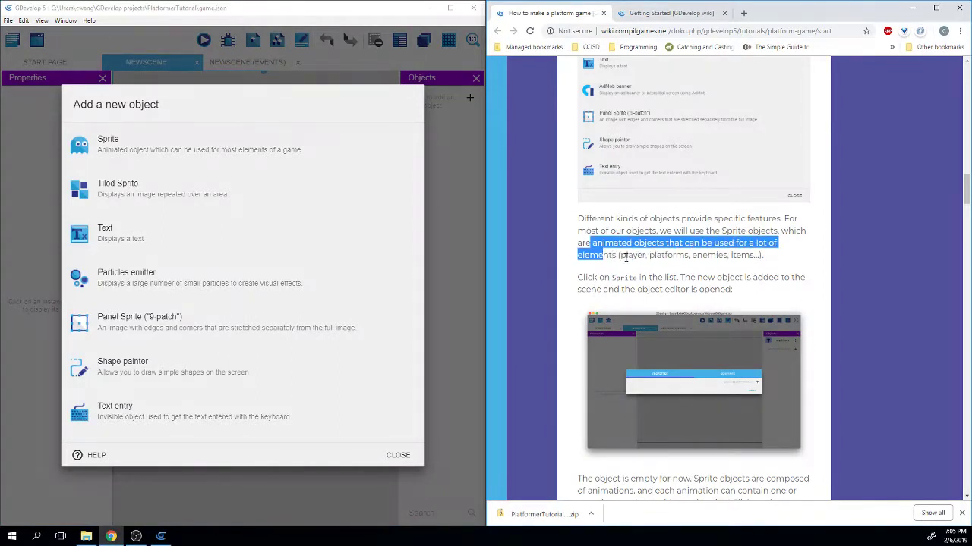
click(737, 254)
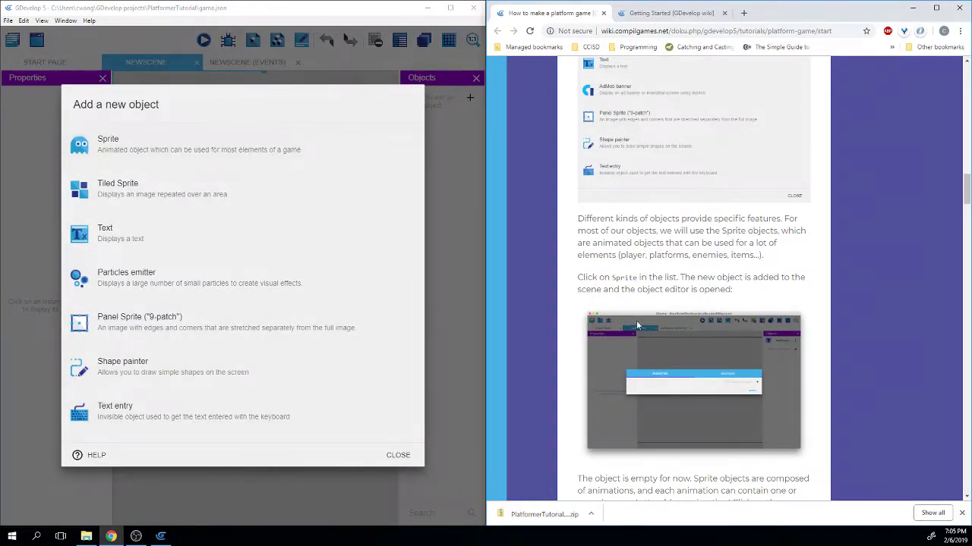
scroll(636, 266, down, 1)
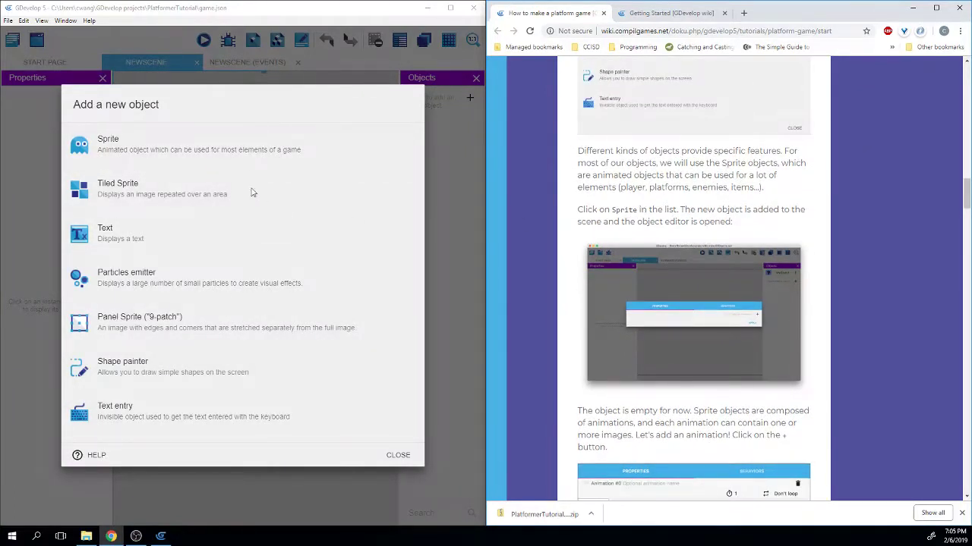
click(239, 150)
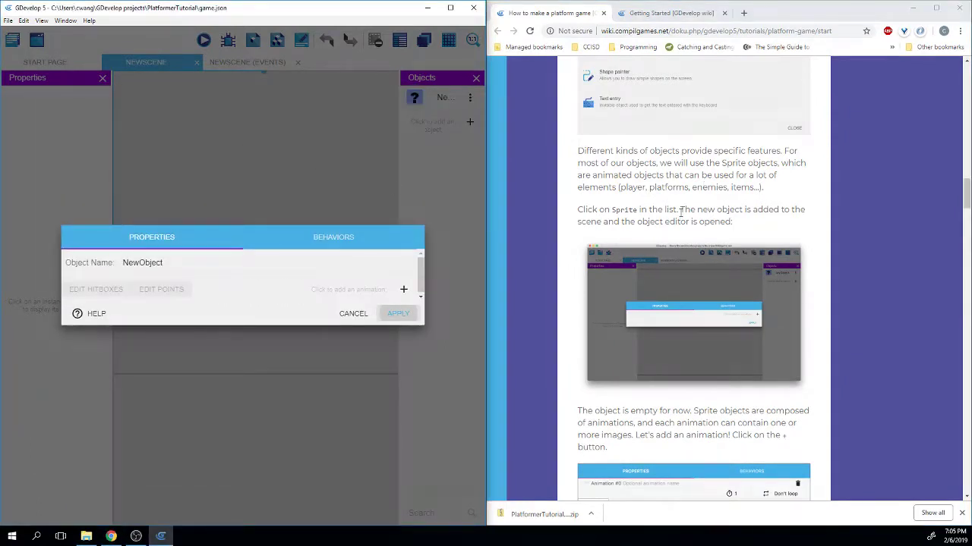
Step: Add an empty animation to the new sprite object
scroll(740, 213, down, 2)
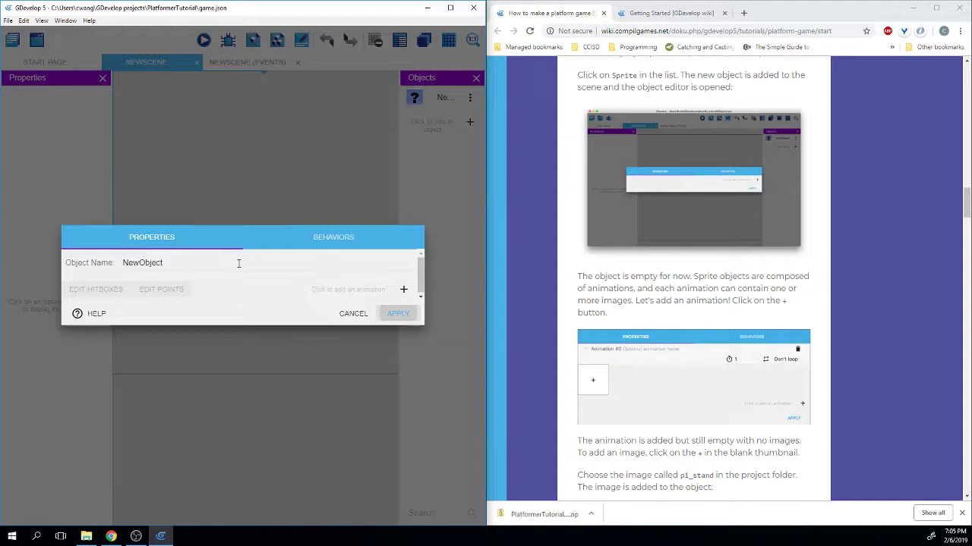
scroll(571, 261, down, 1)
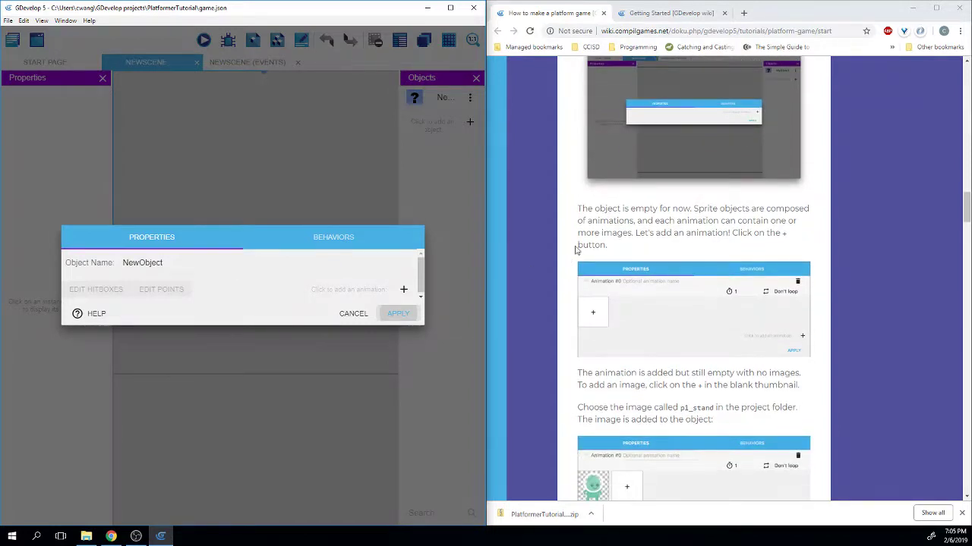
scroll(599, 228, down, 1)
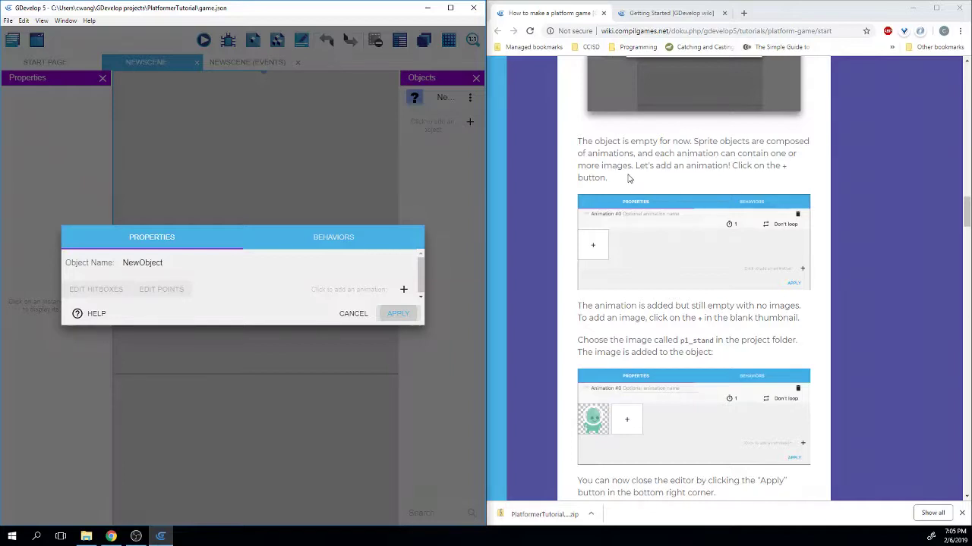
click(403, 290)
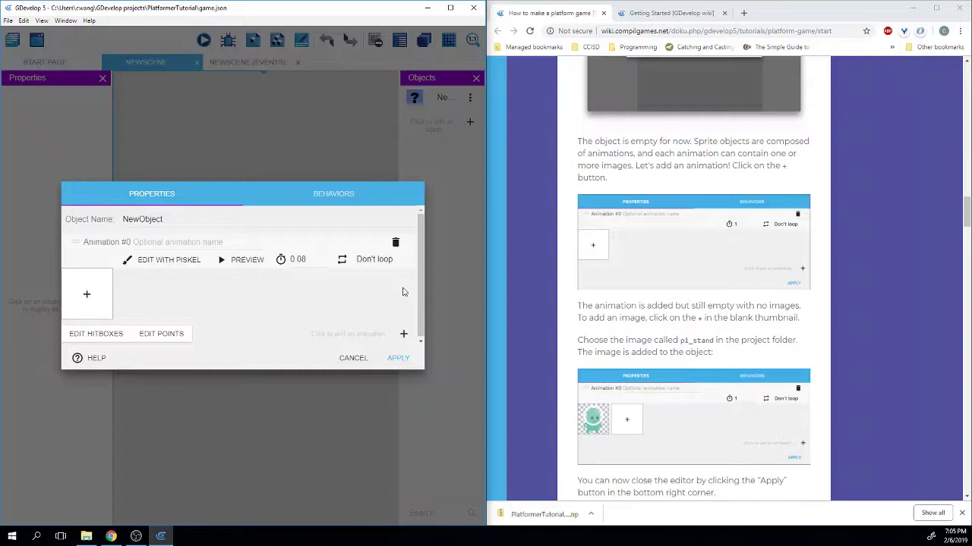
Step: Add the p1_stand image from the PlatformerTutorialResources folder to the animation and apply the object's changes
scroll(561, 151, down, 3)
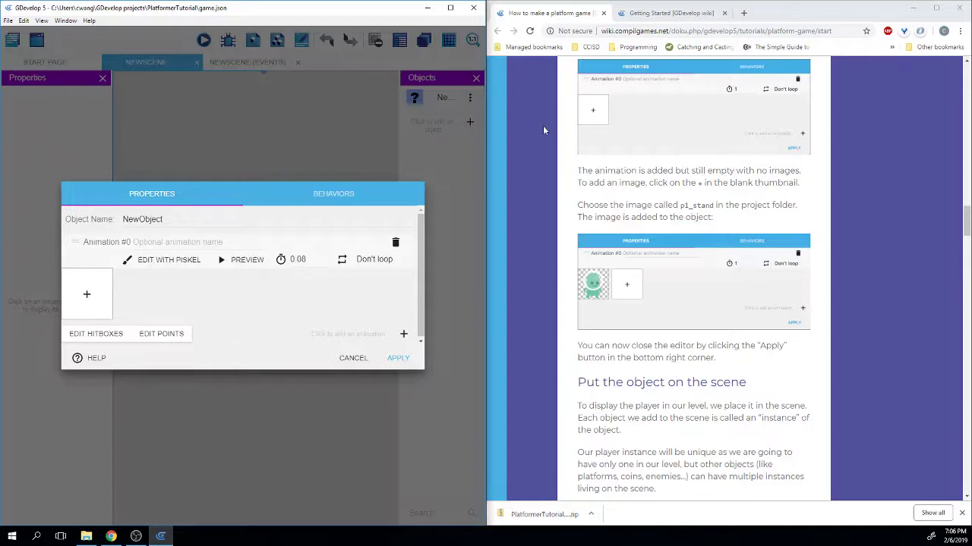
click(87, 294)
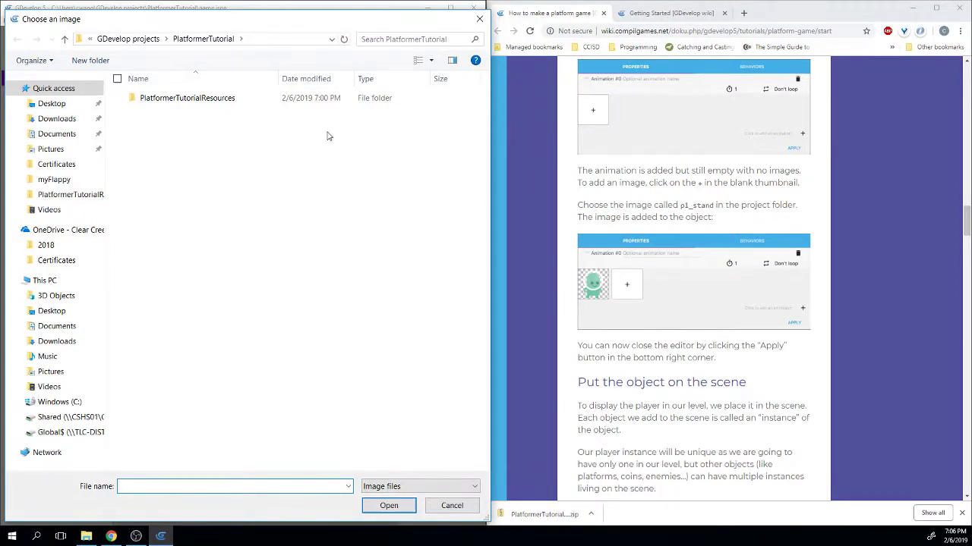
double_click(210, 102)
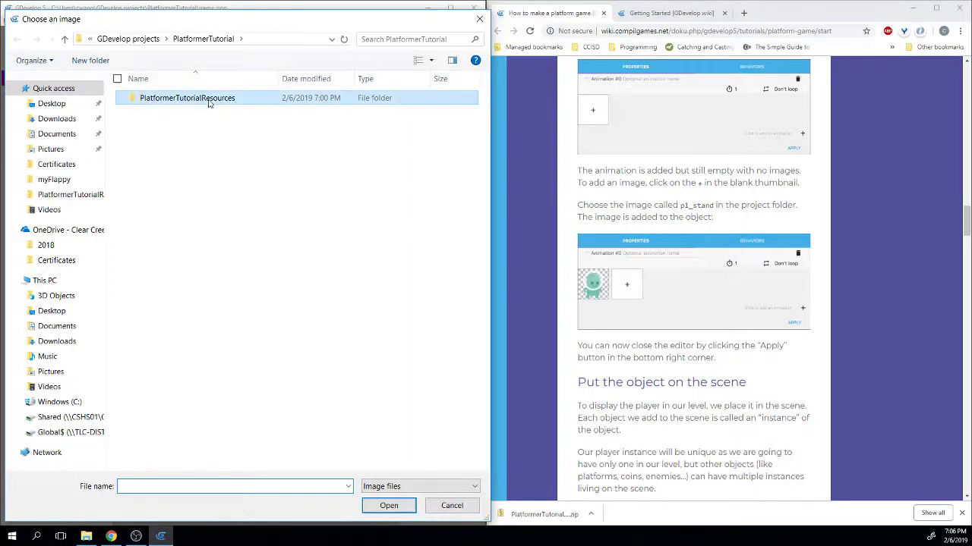
click(136, 38)
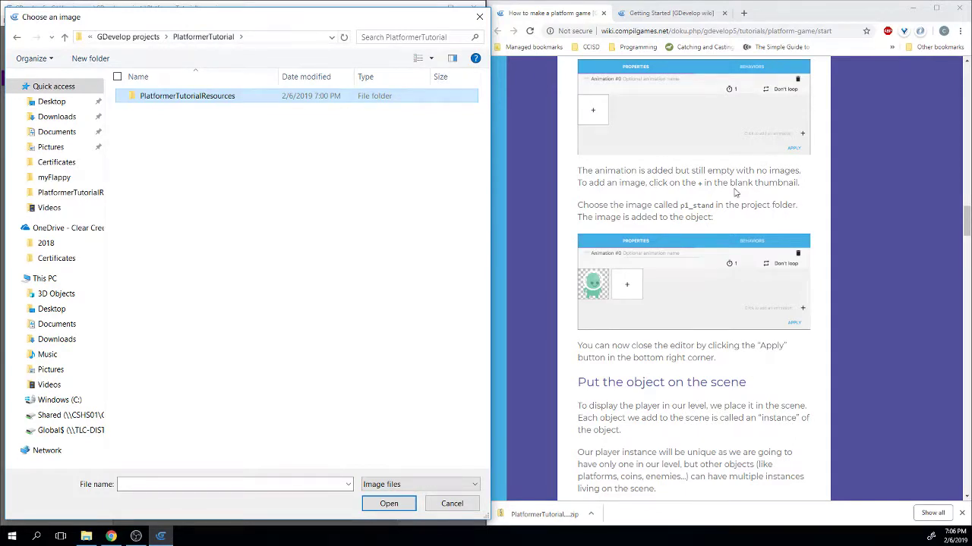
double_click(199, 104)
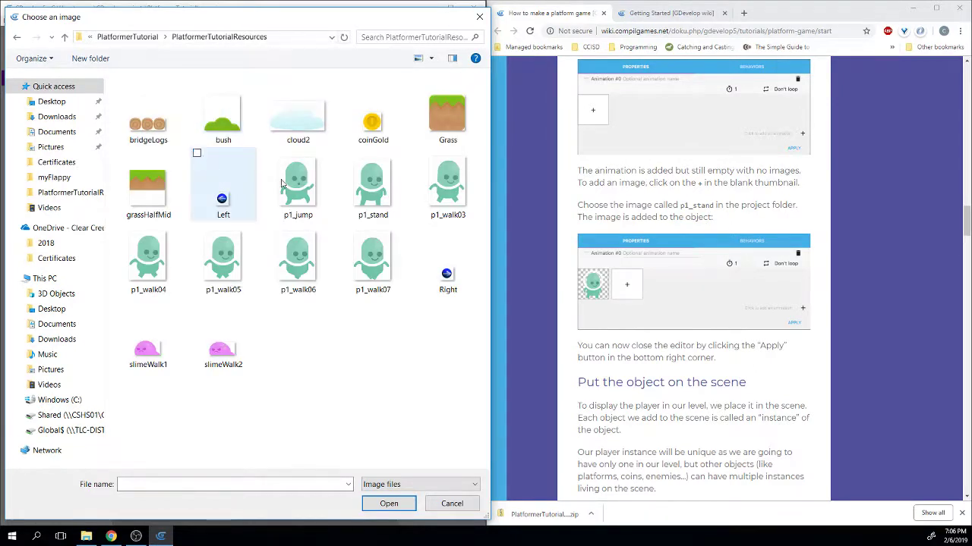
double_click(375, 190)
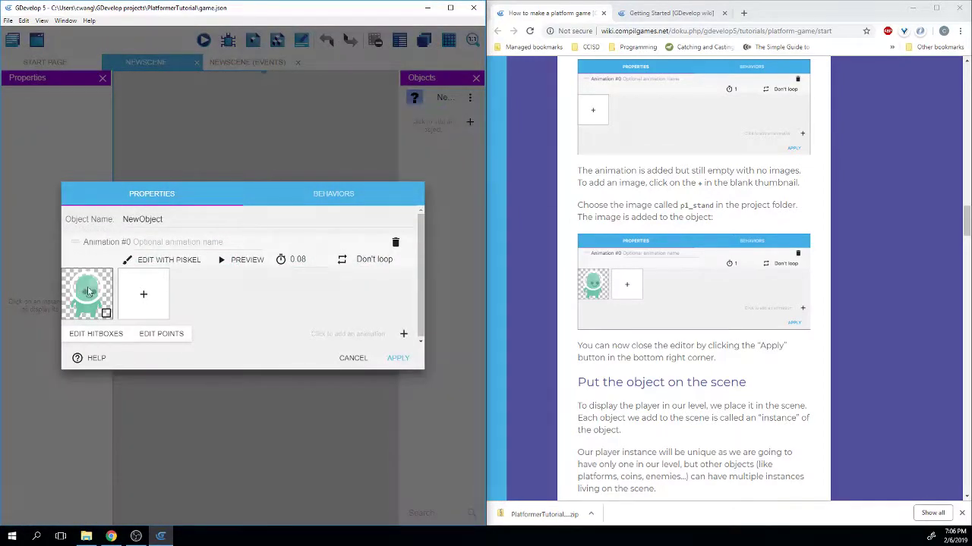
scroll(573, 261, down, 1)
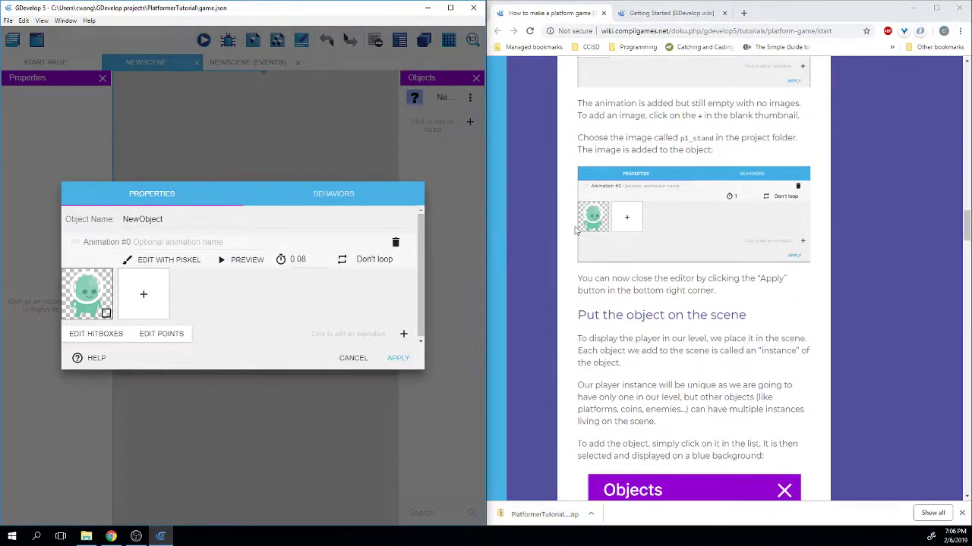
scroll(655, 147, down, 1)
scroll(654, 147, down, 1)
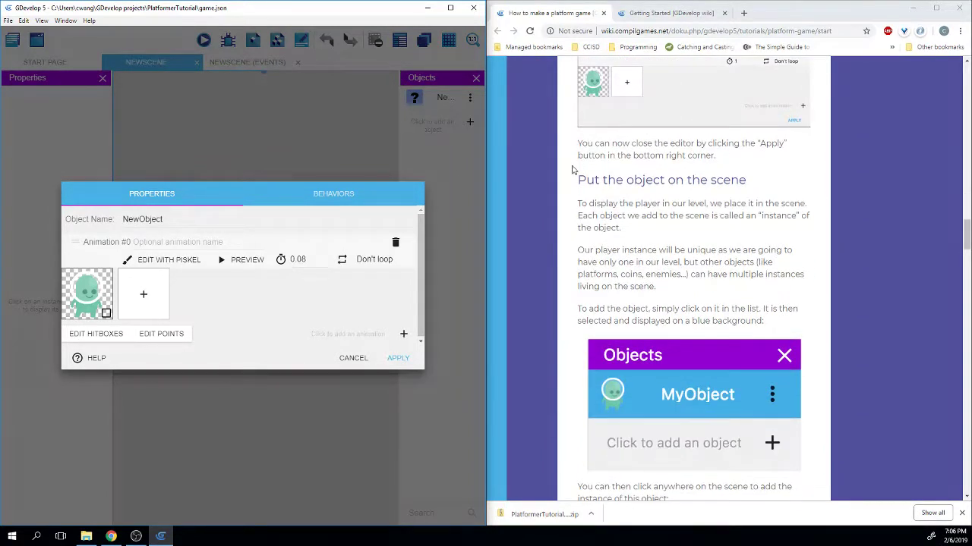
click(400, 359)
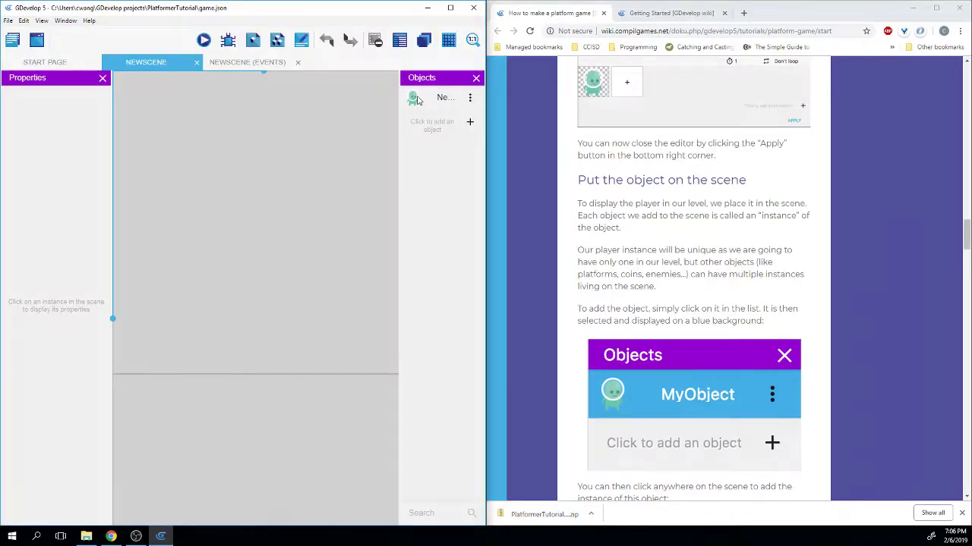
Step: Following the tutorial's section on putting the object on the scene, try to place the selected sprite object directly in the scene
scroll(593, 203, down, 1)
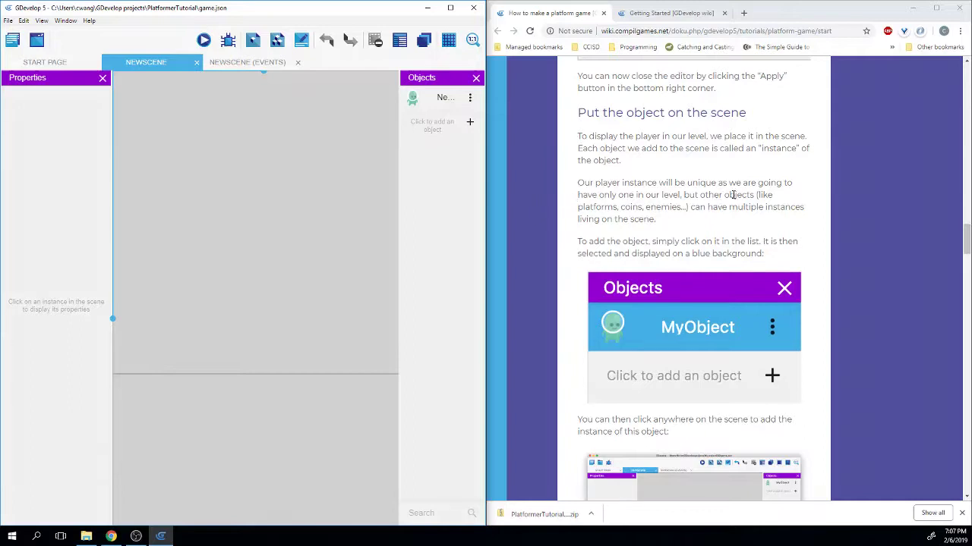
drag(655, 220, 578, 221)
click(564, 224)
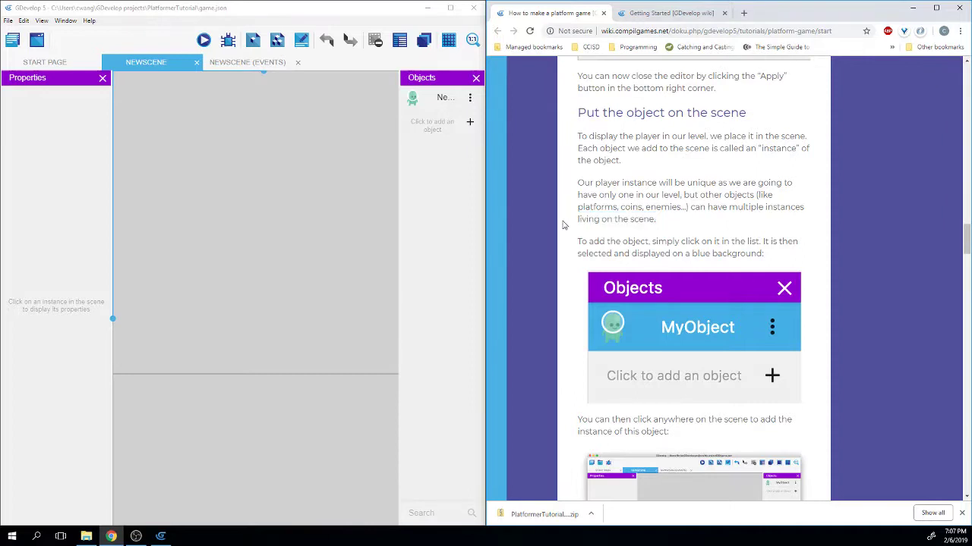
scroll(564, 225, down, 1)
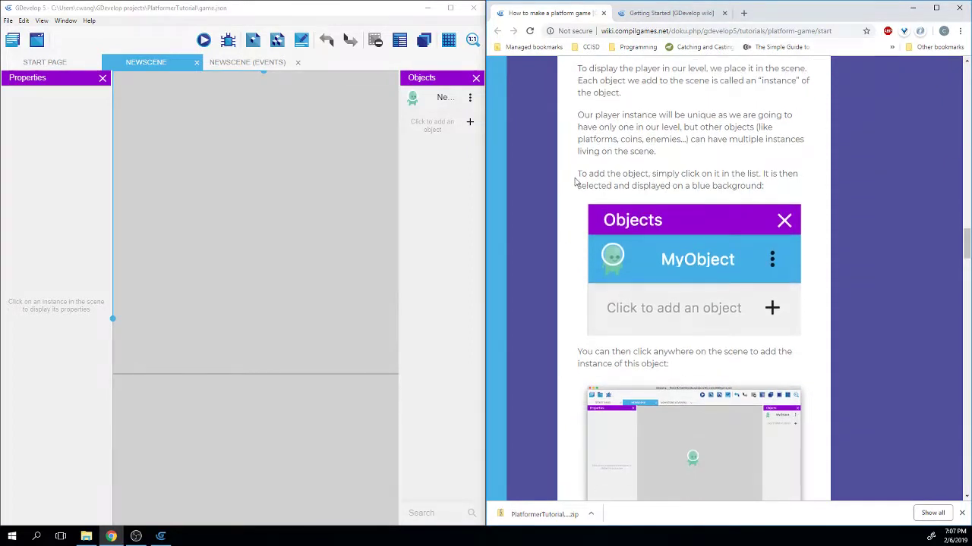
drag(577, 177, 710, 186)
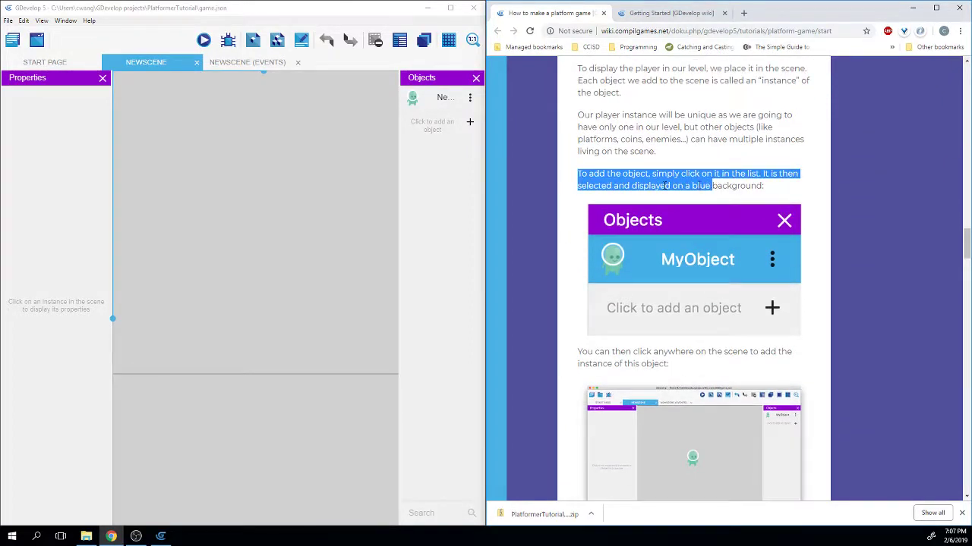
click(428, 99)
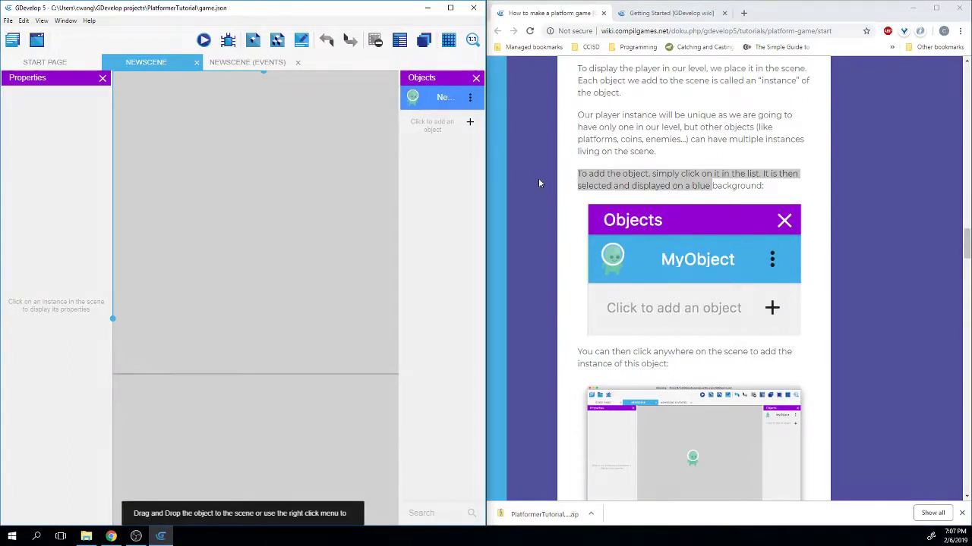
scroll(585, 188, down, 1)
scroll(585, 187, down, 3)
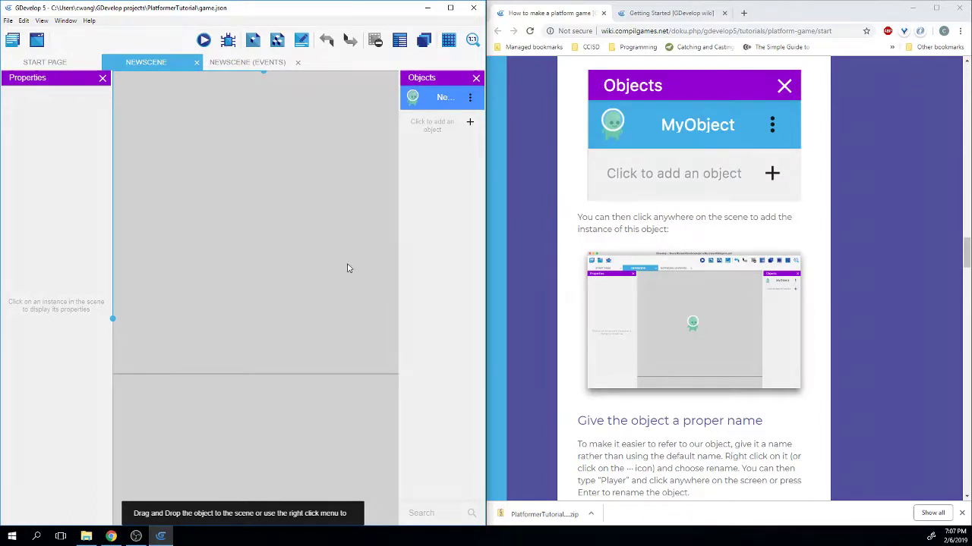
click(268, 197)
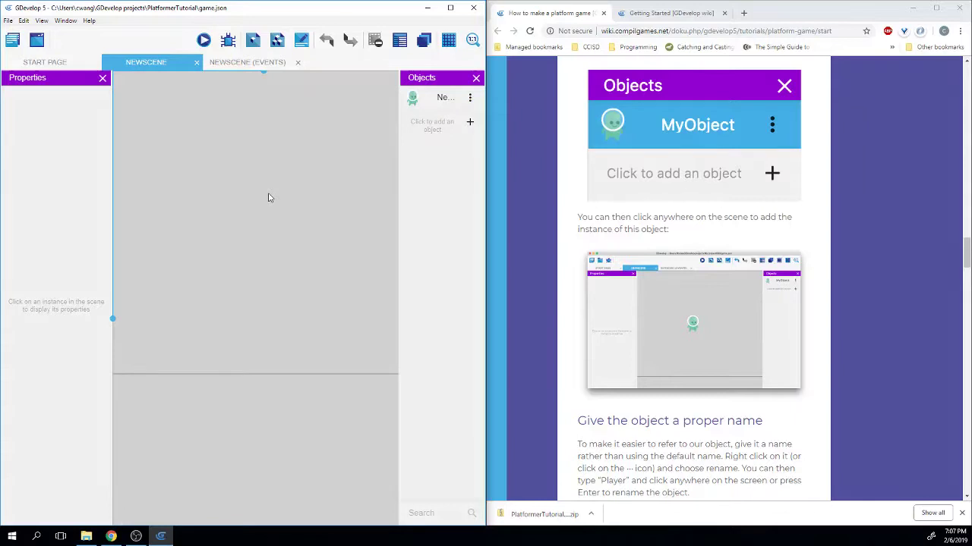
scroll(592, 220, up, 4)
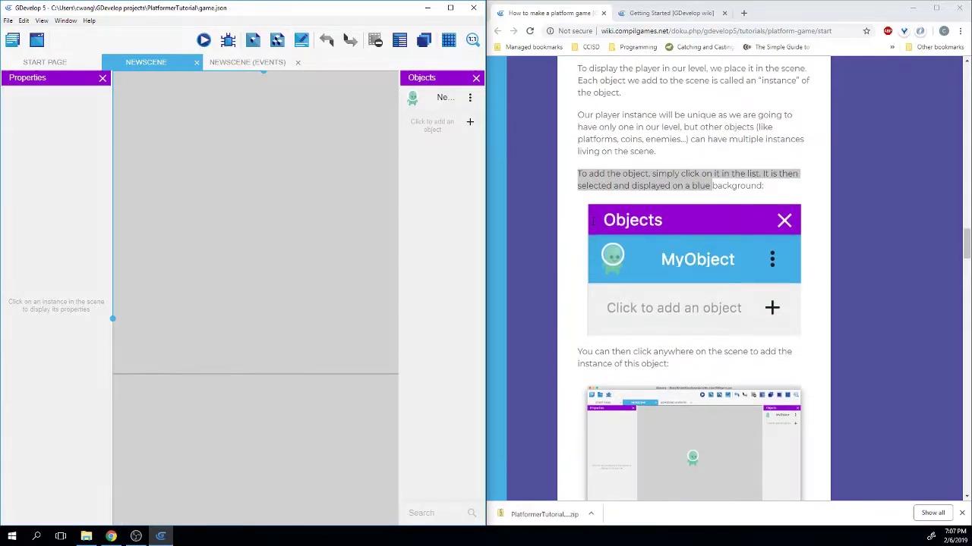
click(648, 177)
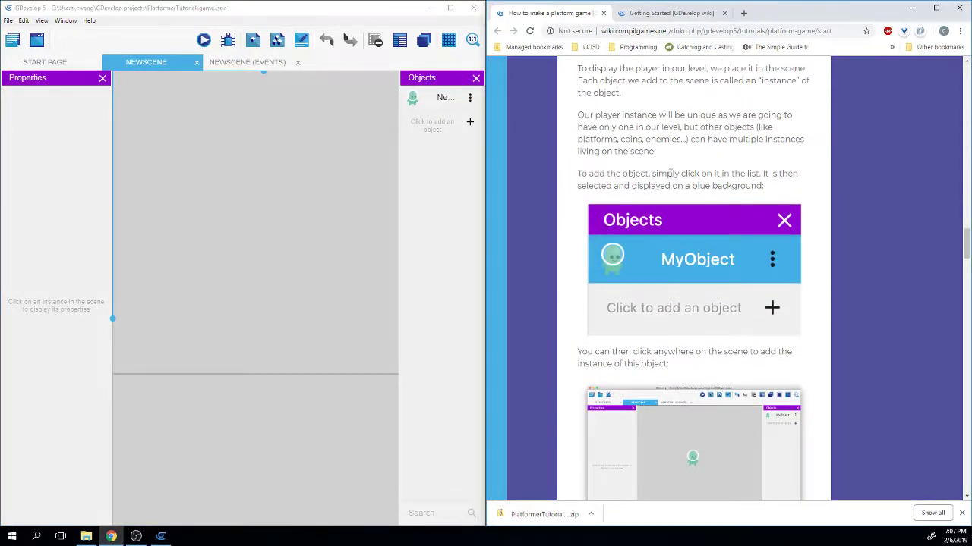
click(423, 106)
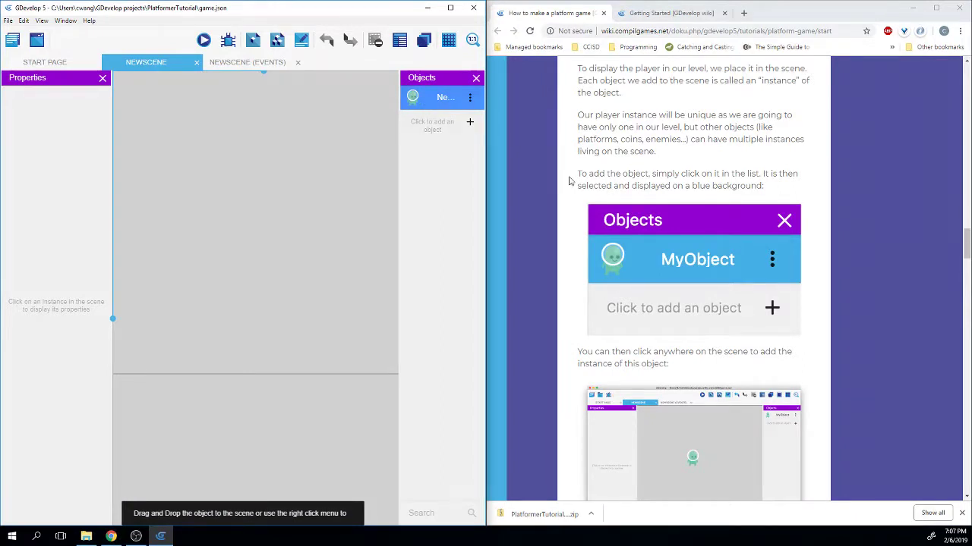
scroll(572, 182, down, 2)
click(275, 210)
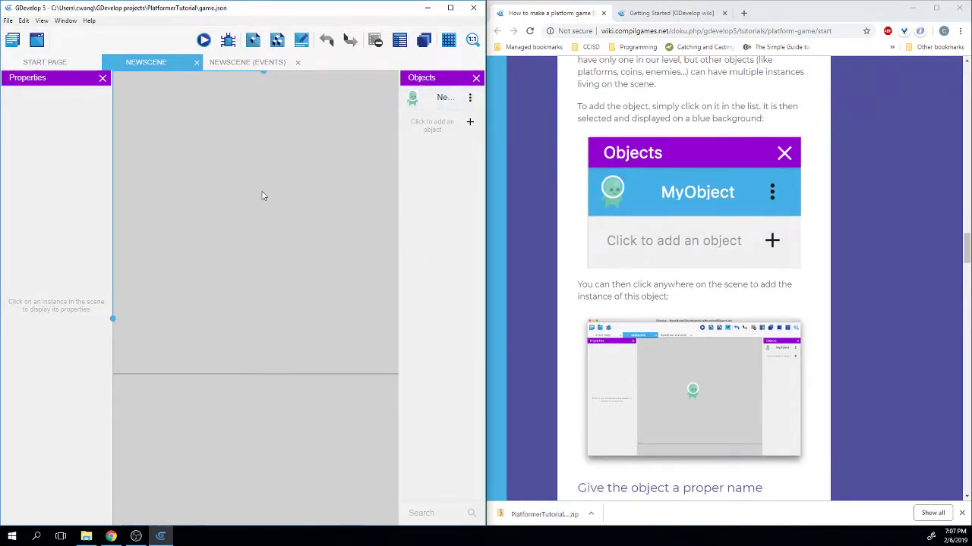
Step: Add a trial instance of the sprite object near the scene's upper middle and delete that instance again
click(428, 99)
right_click(262, 188)
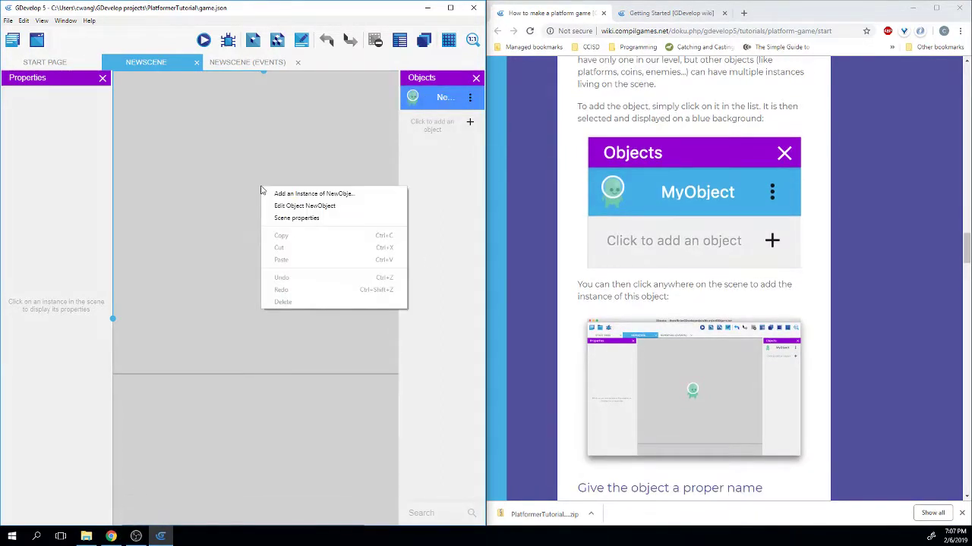
click(323, 194)
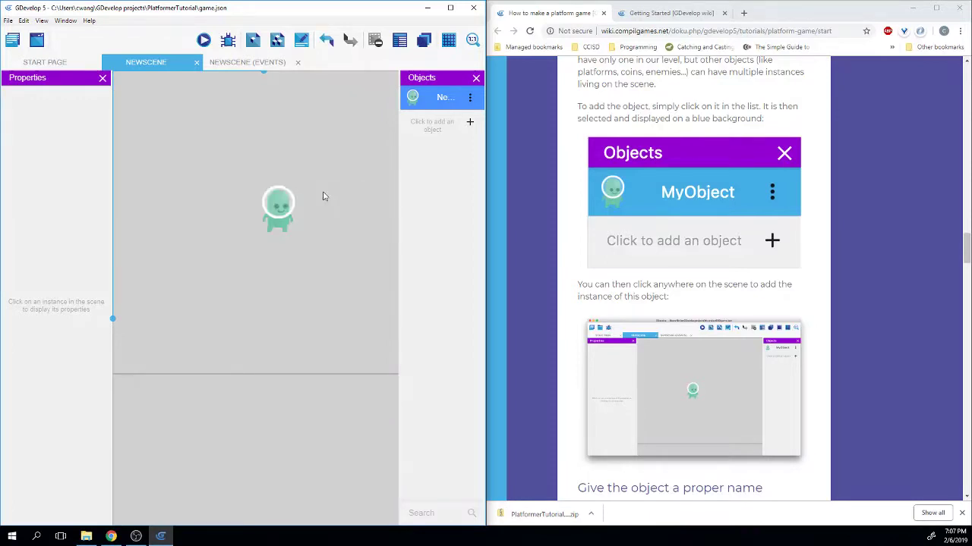
click(287, 209)
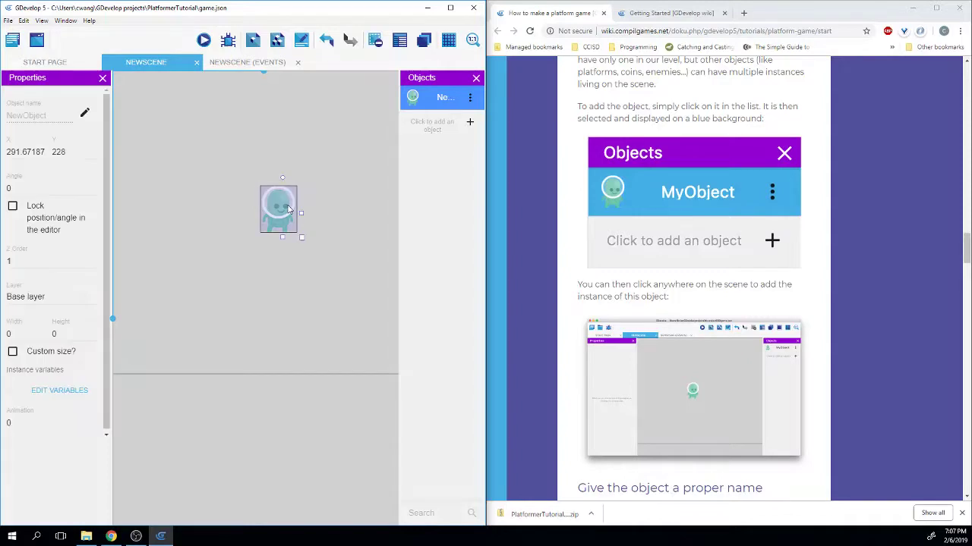
key(Delete)
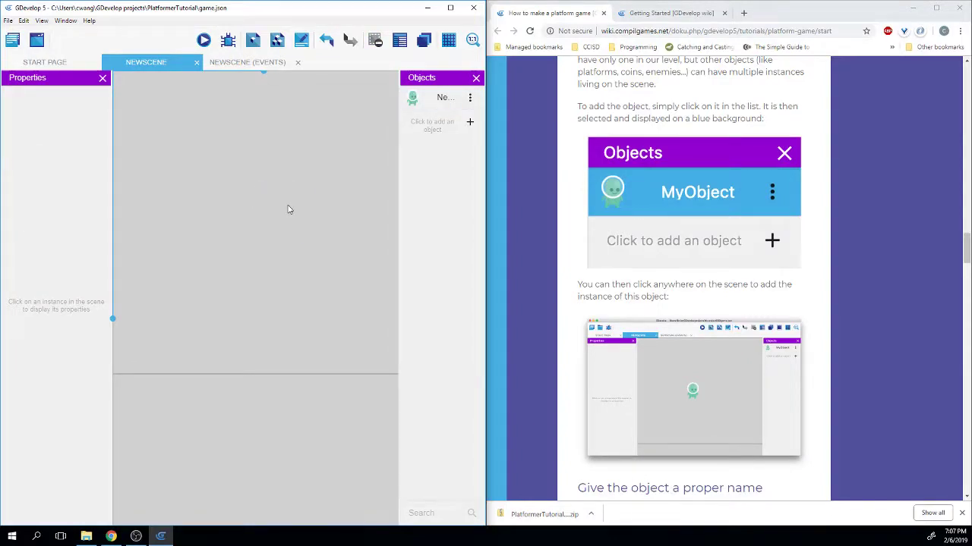
Step: Place an instance of the sprite object from the object list in the lower middle of the scene frame
click(420, 102)
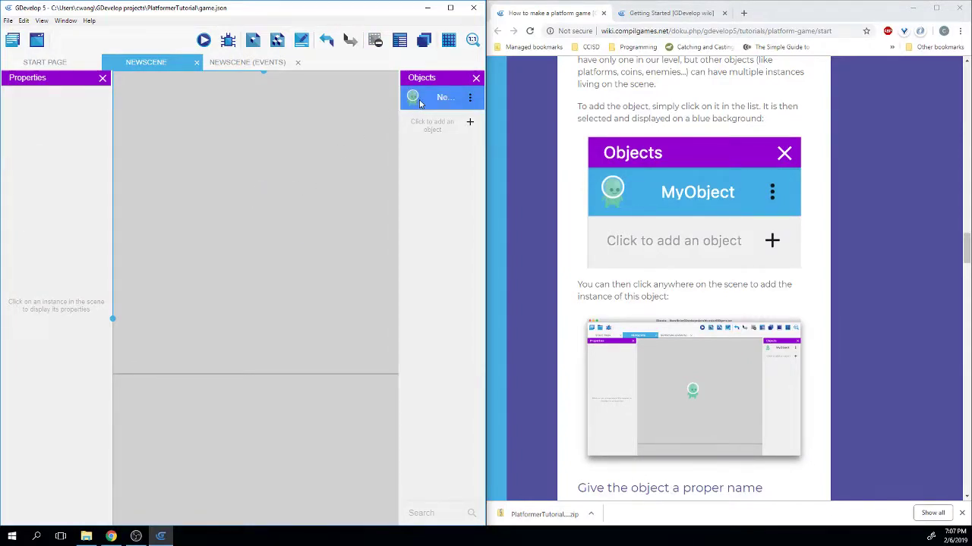
drag(420, 102, 245, 263)
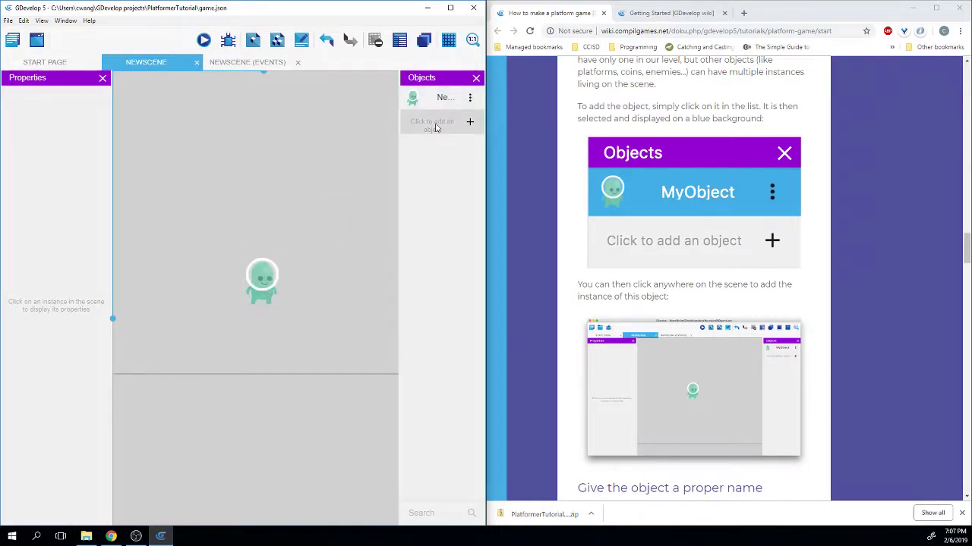
click(442, 101)
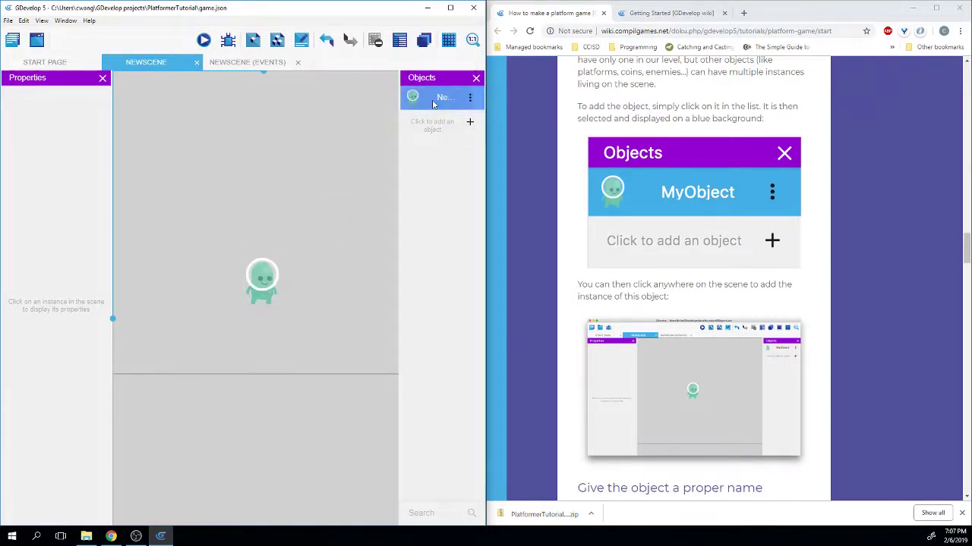
right_click(277, 173)
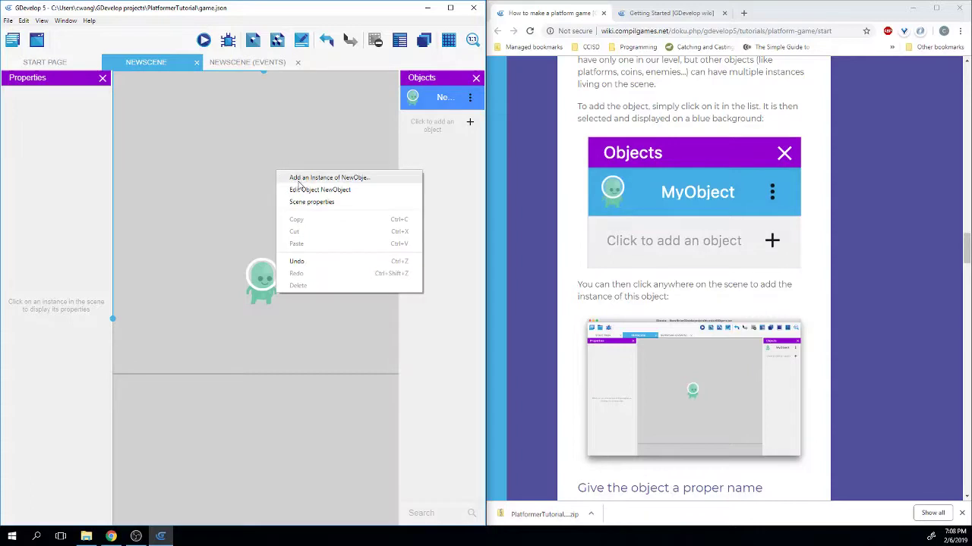
click(307, 114)
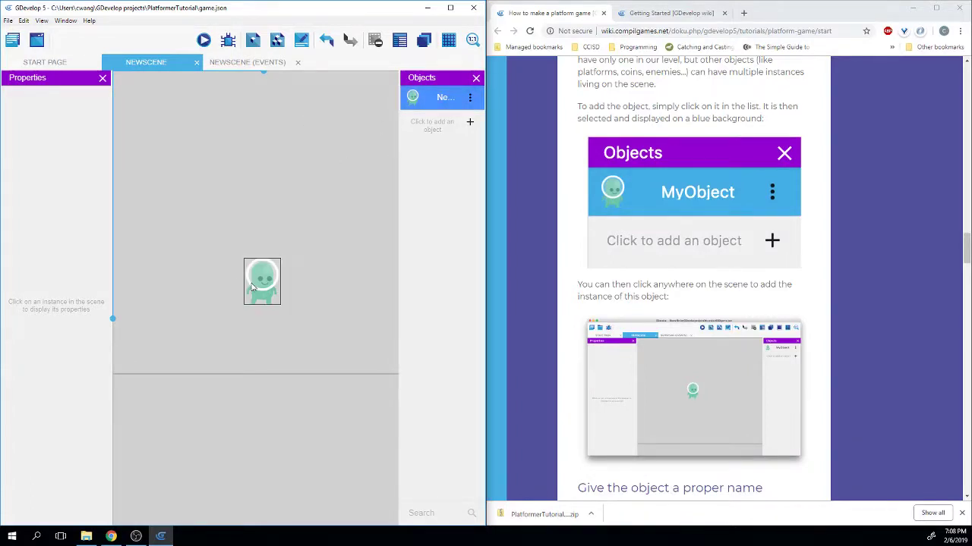
Step: Move the placed sprite instance slightly left to about X 214, Y 374
drag(254, 285, 230, 287)
click(311, 292)
Step: Following the tutorial's section on giving the object a proper name, try to rename the object from its instance in the scene
scroll(577, 287, down, 5)
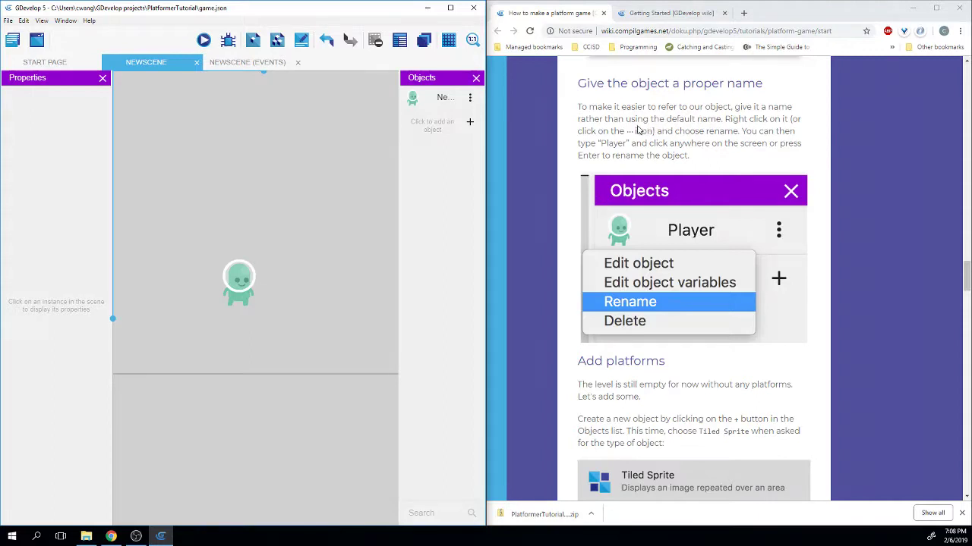
click(230, 276)
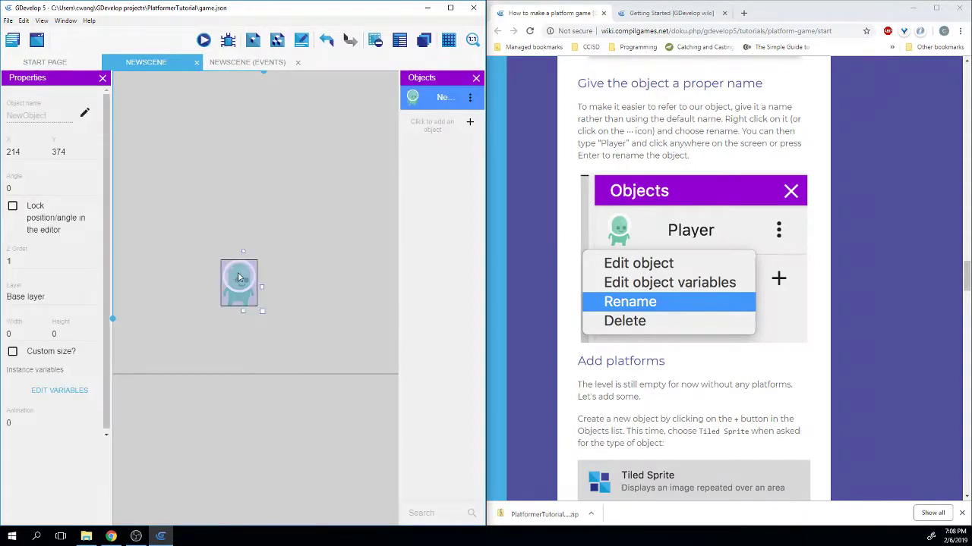
right_click(239, 278)
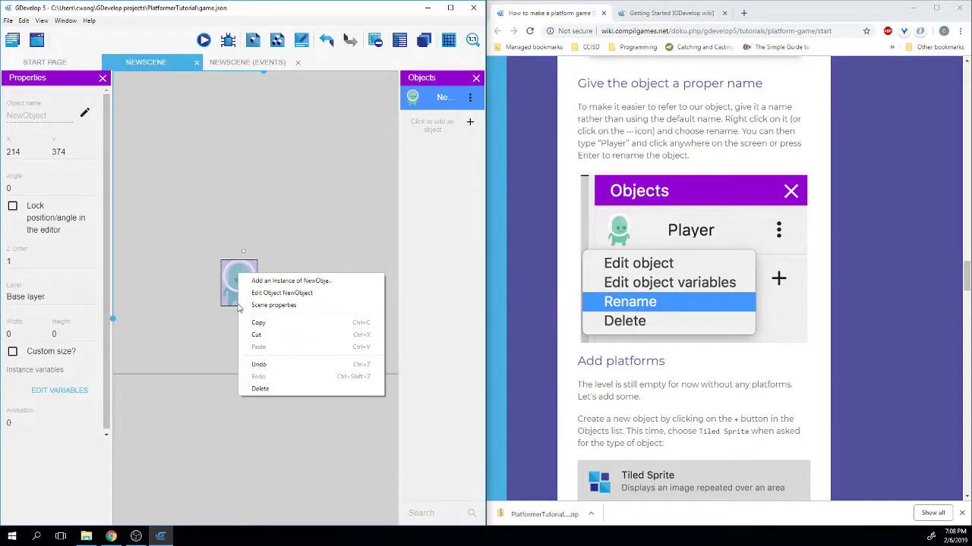
click(243, 233)
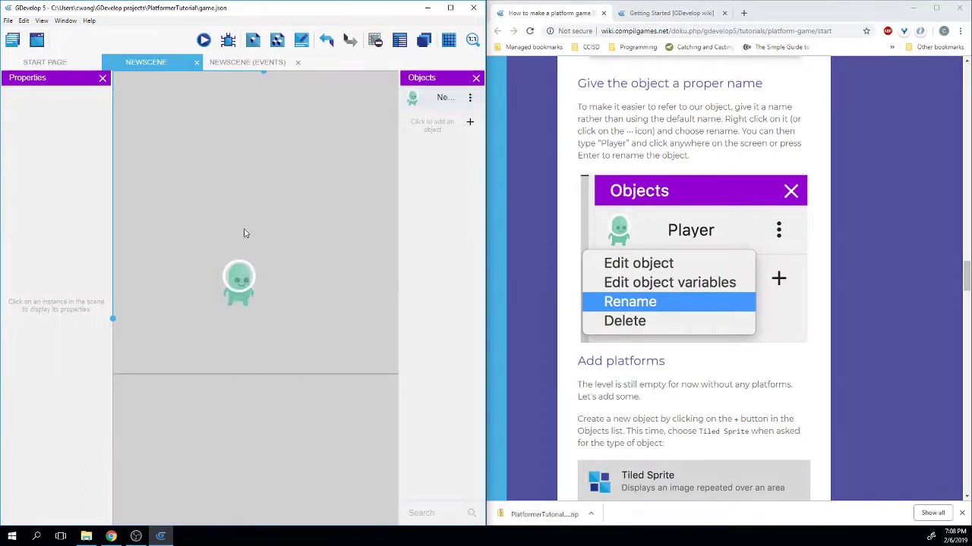
Step: Rename the sprite object in the object list to Player
click(432, 99)
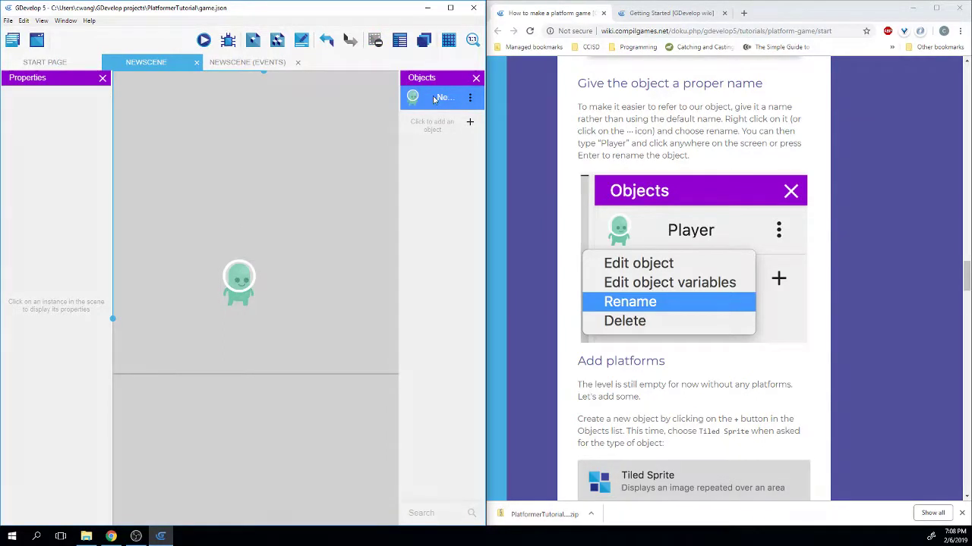
right_click(428, 99)
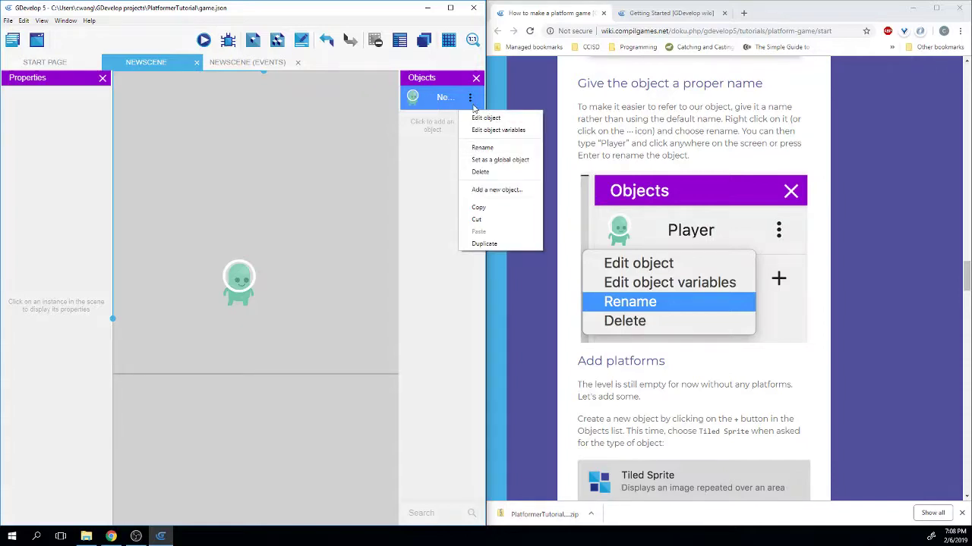
click(482, 149)
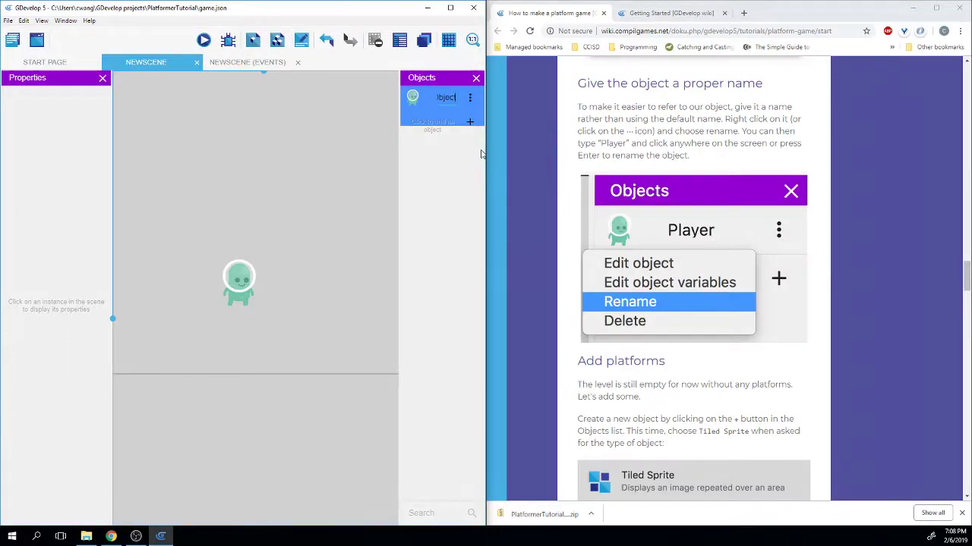
key(BackSpace)
key(BackSpace)
key(BackSpace)
key(BackSpace)
key(BackSpace)
key(BackSpace)
key(BackSpace)
key(BackSpace)
key(BackSpace)
text(Player)
click(161, 149)
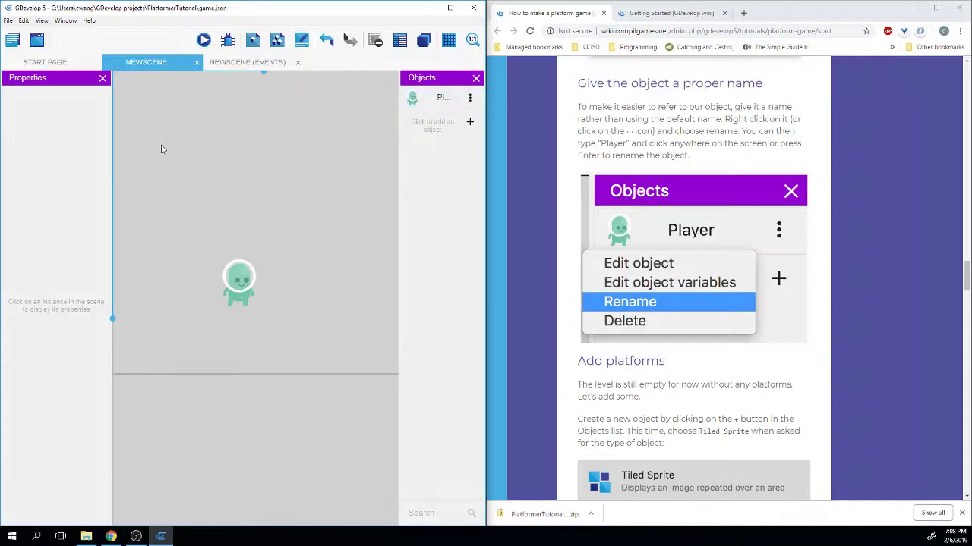
Step: Enlarge the editor to full screen to check the object's full name, and return it to the half-screen layout
scroll(649, 271, down, 2)
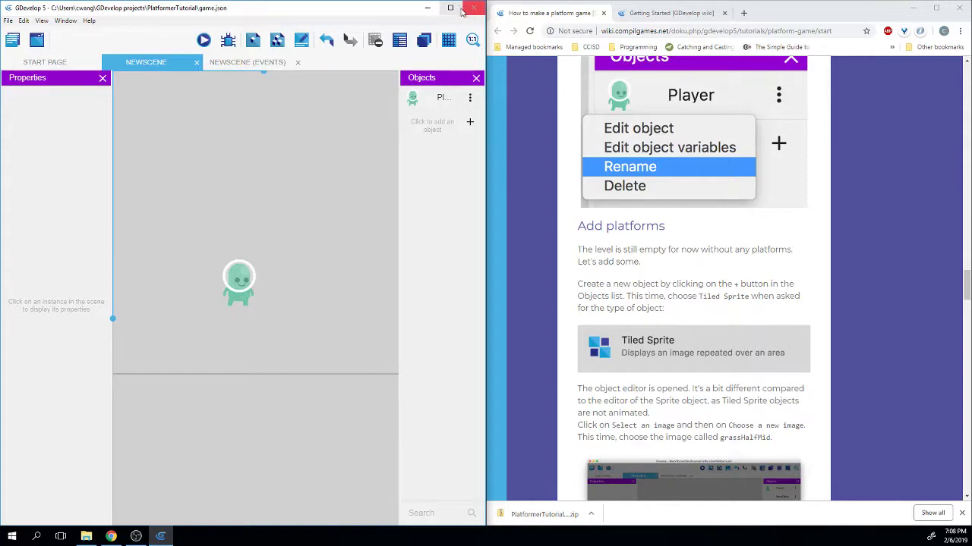
click(451, 8)
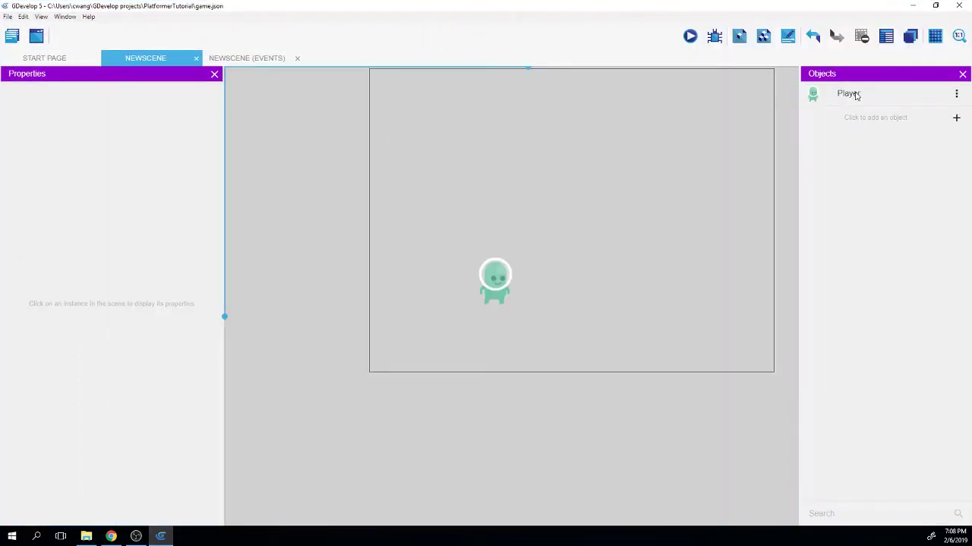
key(super+Left)
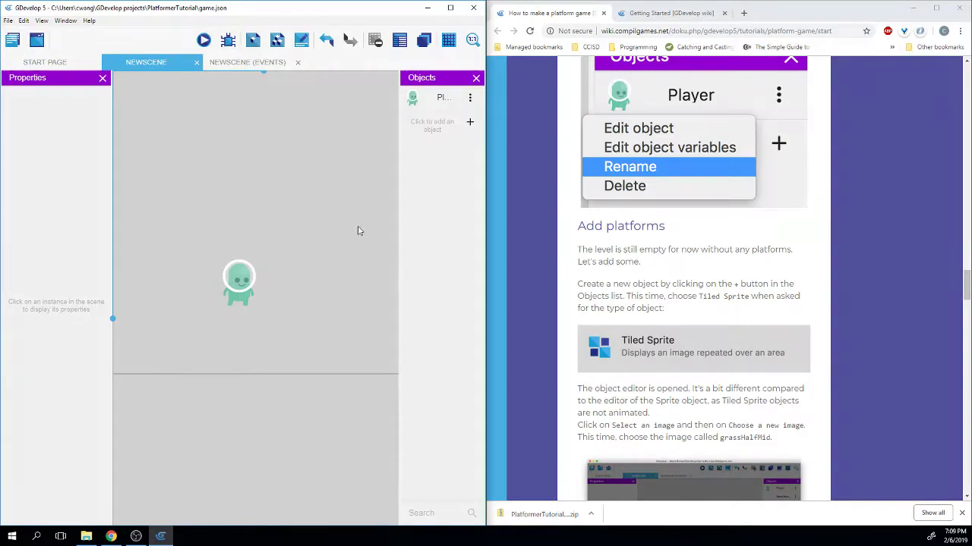
Step: Following the tutorial's section on adding platforms, add a new object of type Tiled Sprite to the scene
scroll(662, 227, down, 3)
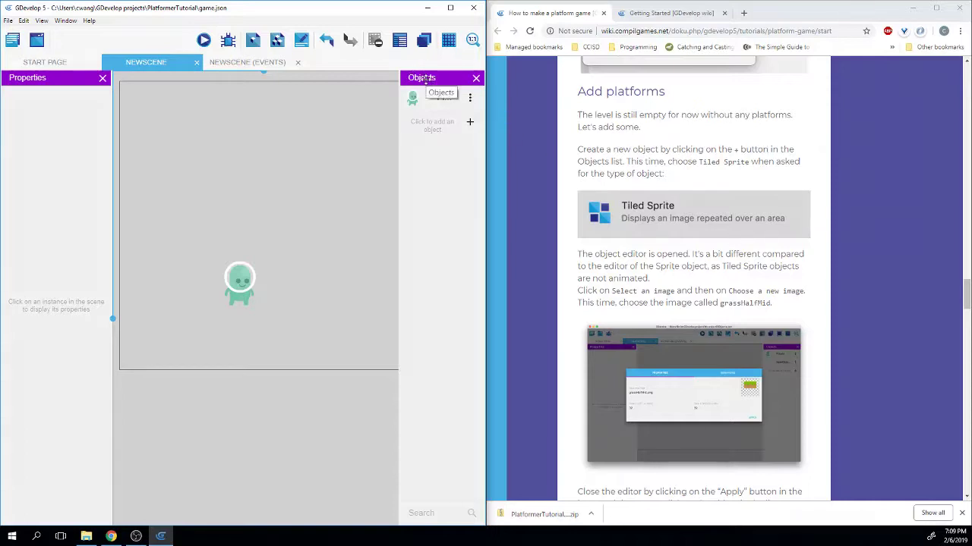
click(470, 124)
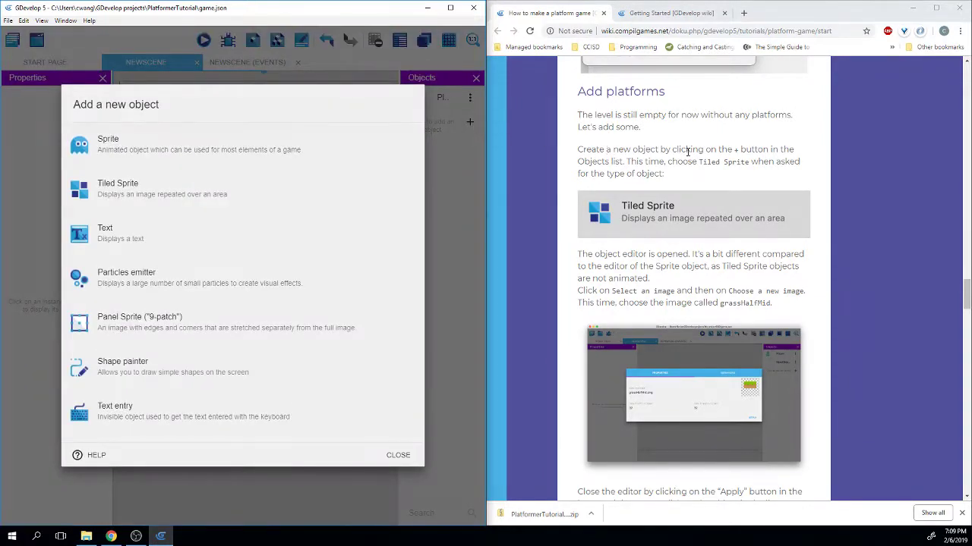
scroll(677, 157, down, 1)
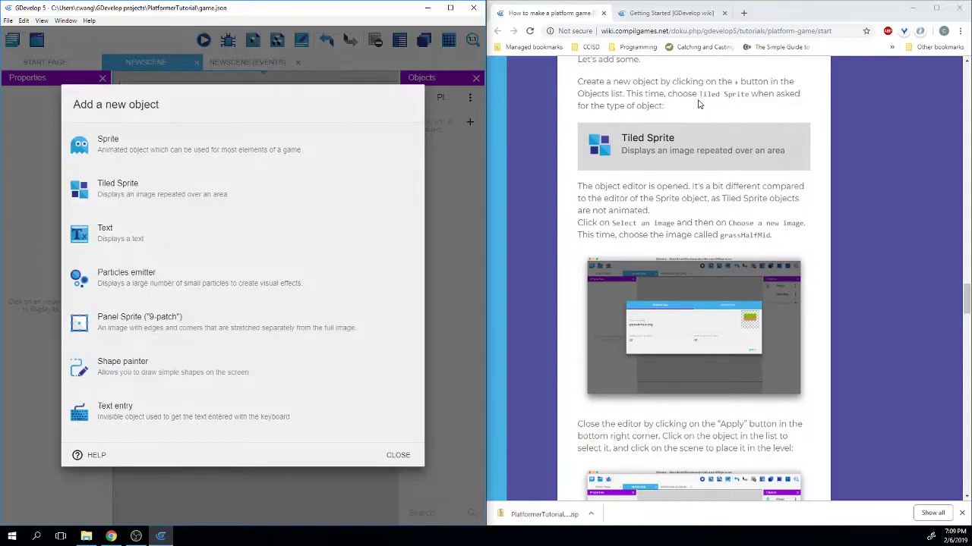
click(161, 190)
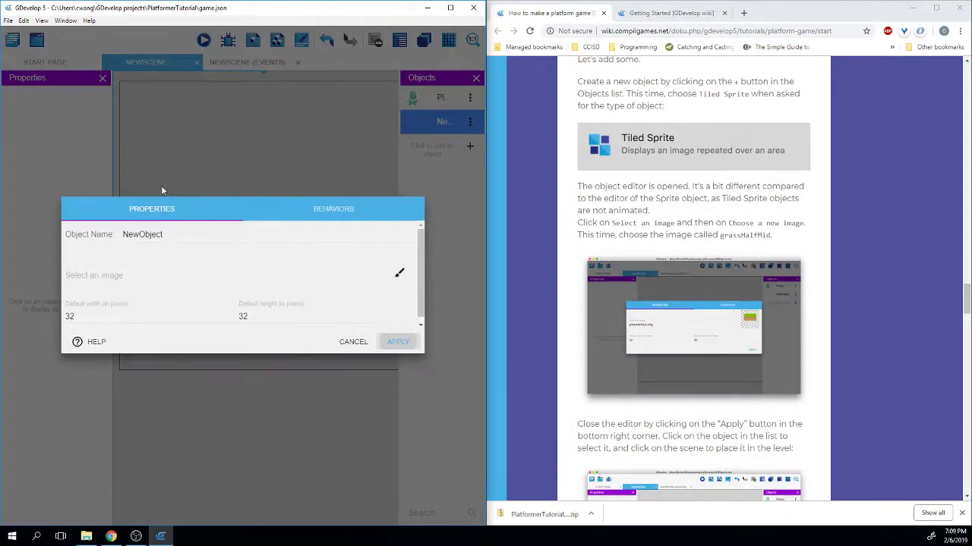
Step: Following the tutorial, choose grassHalfMid from the PlatformerTutorialResources folder as a new image for the tiled sprite
scroll(526, 206, down, 1)
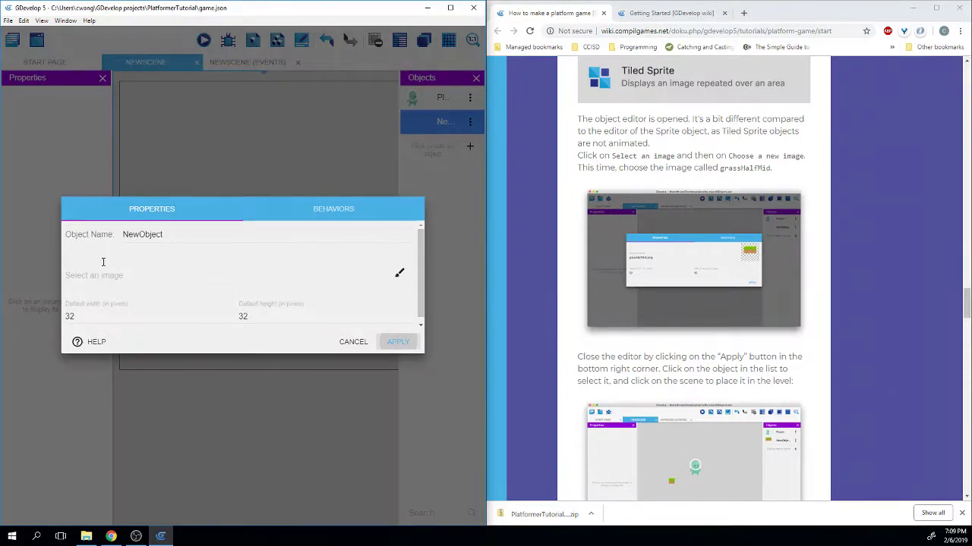
click(142, 276)
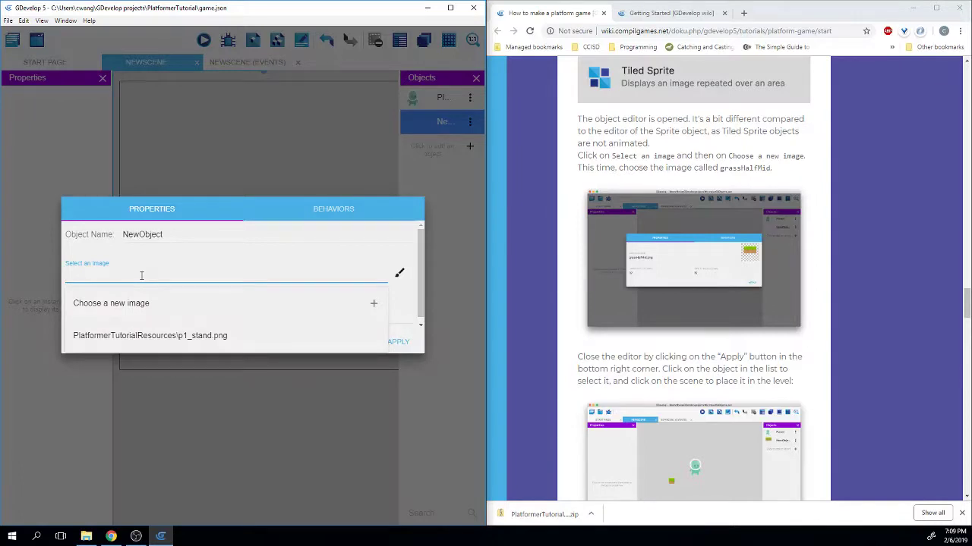
click(140, 302)
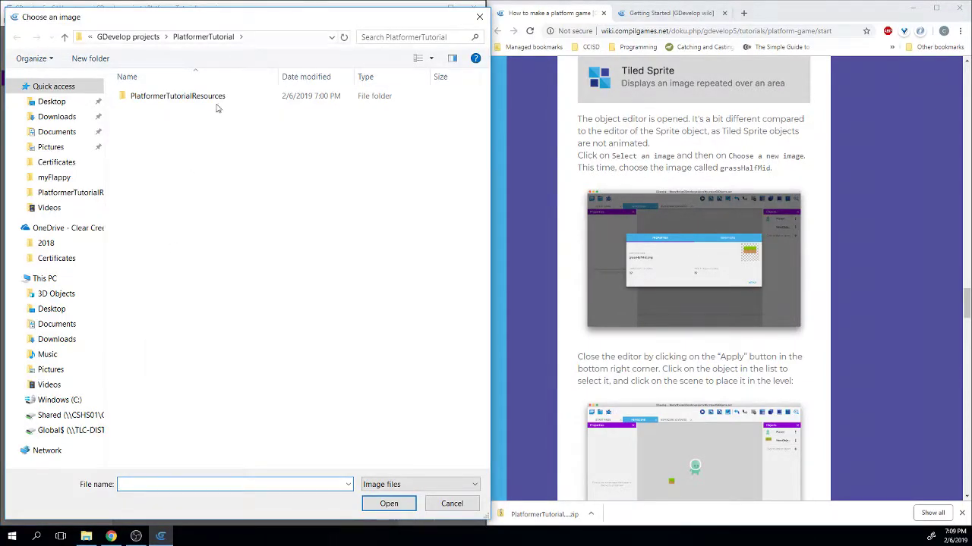
double_click(218, 97)
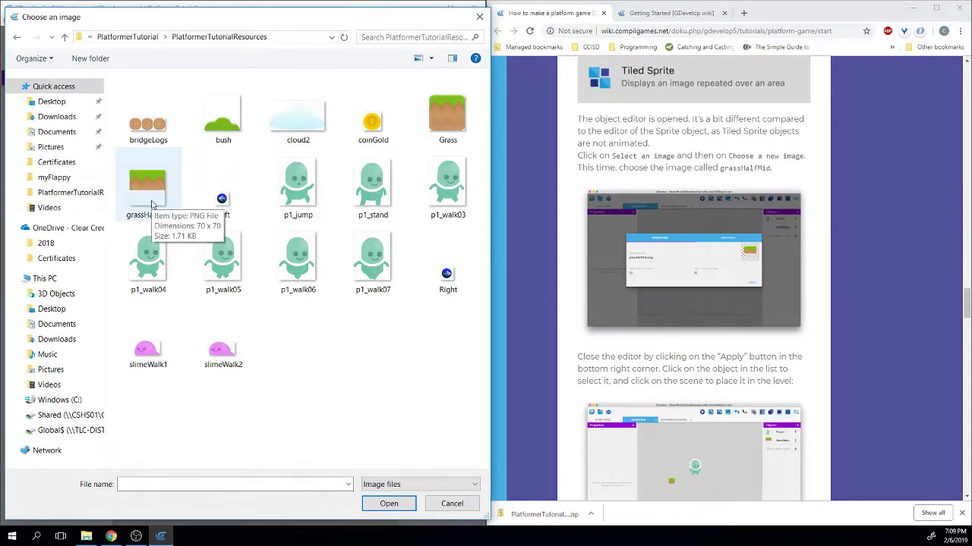
double_click(151, 204)
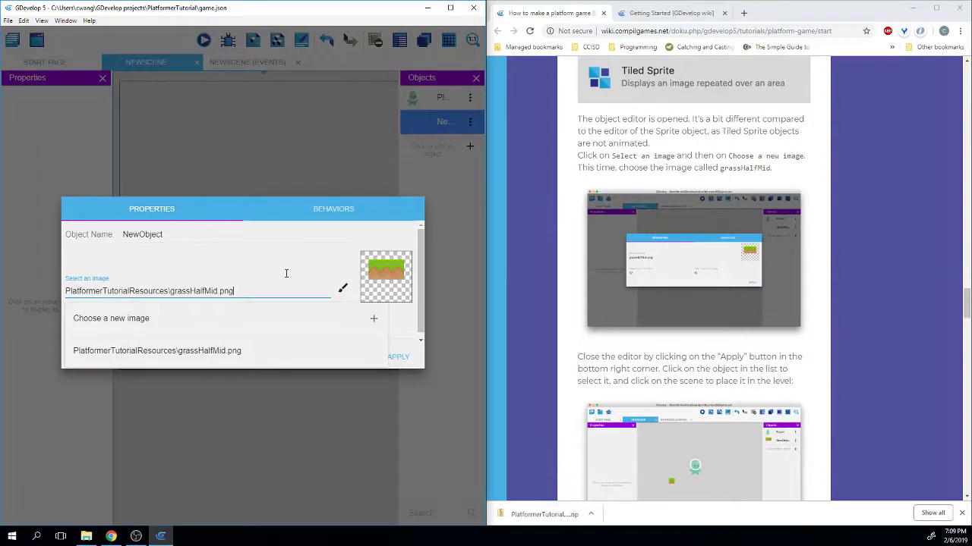
Step: Compare the tiled sprite's image file path with the tutorial's illustration and read the instructions on placing and resizing it
scroll(602, 286, down, 2)
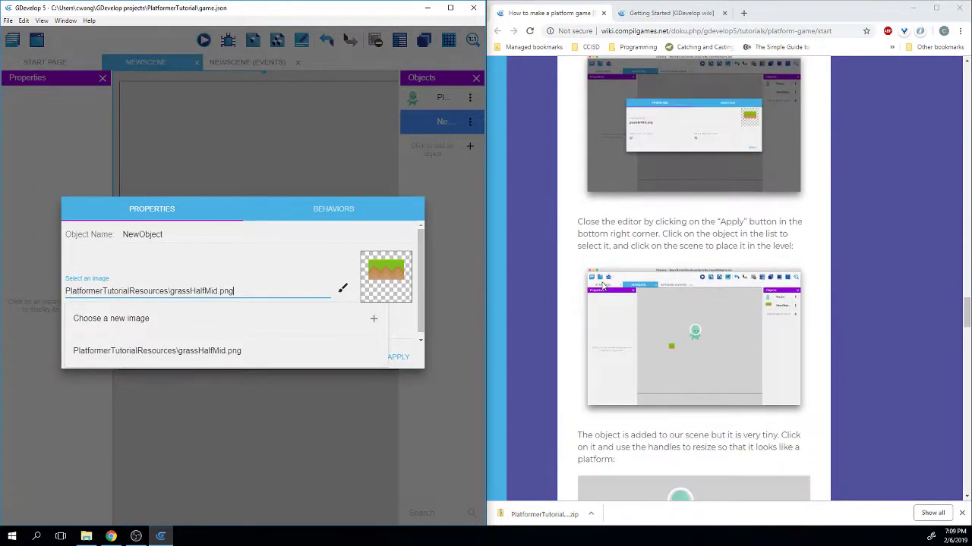
scroll(602, 286, down, 1)
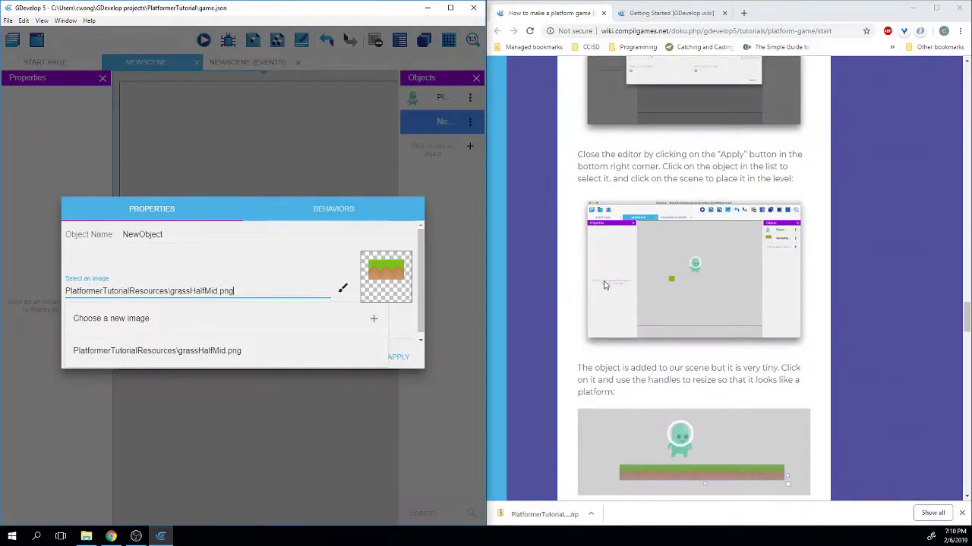
scroll(593, 282, up, 1)
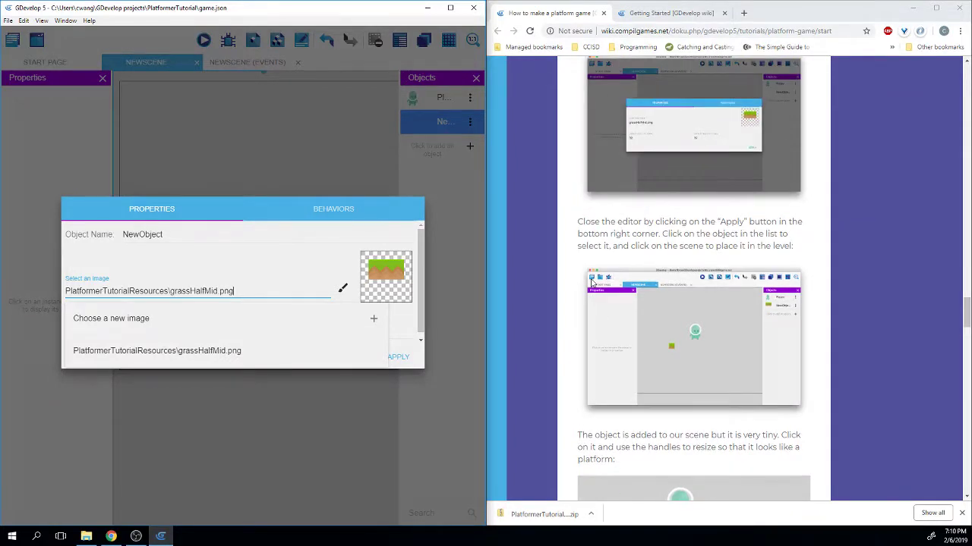
scroll(591, 282, down, 1)
scroll(651, 164, up, 1)
scroll(651, 164, up, 1)
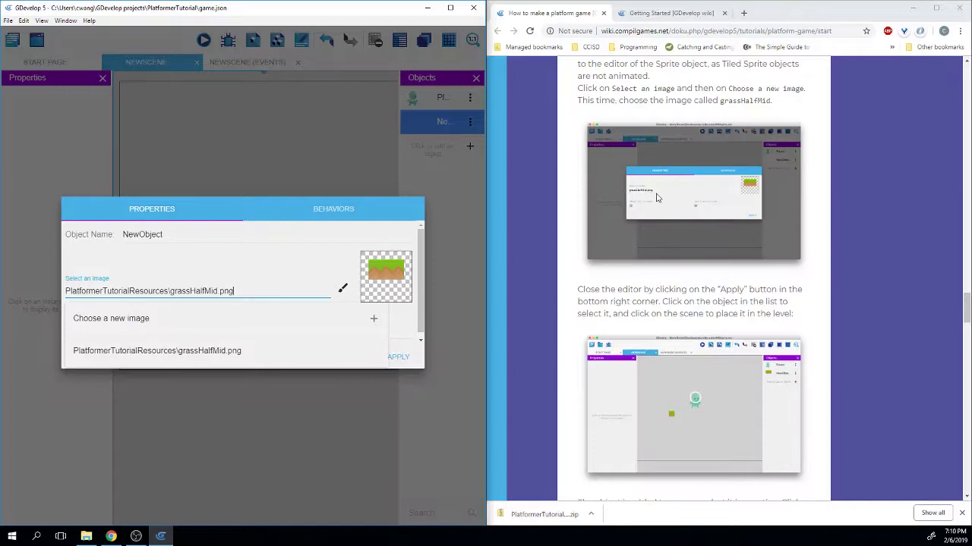
drag(226, 291, 67, 286)
click(84, 291)
drag(235, 291, 65, 292)
drag(174, 292, 238, 296)
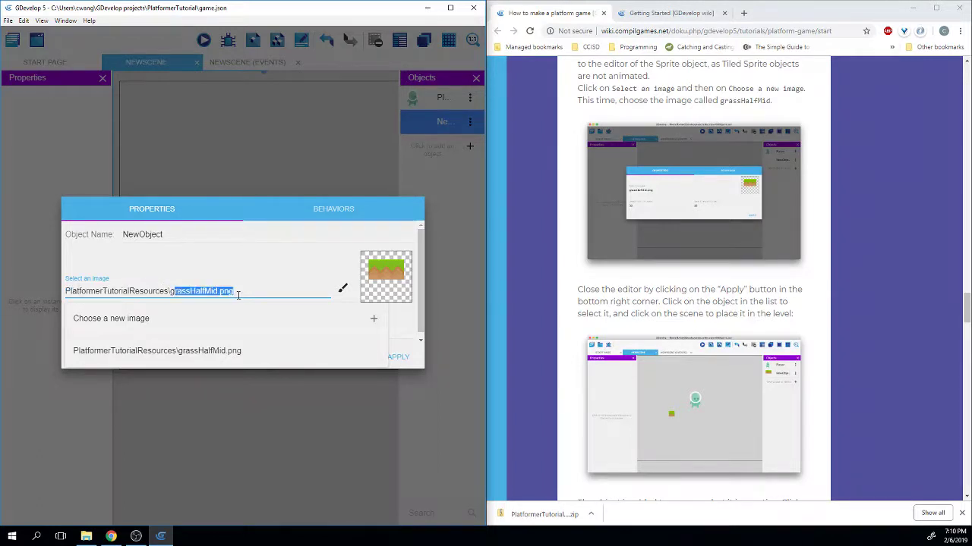
Step: Find the tutorial's instructions on closing the object editor and apply the tiled sprite's settings
click(530, 225)
scroll(594, 213, down, 2)
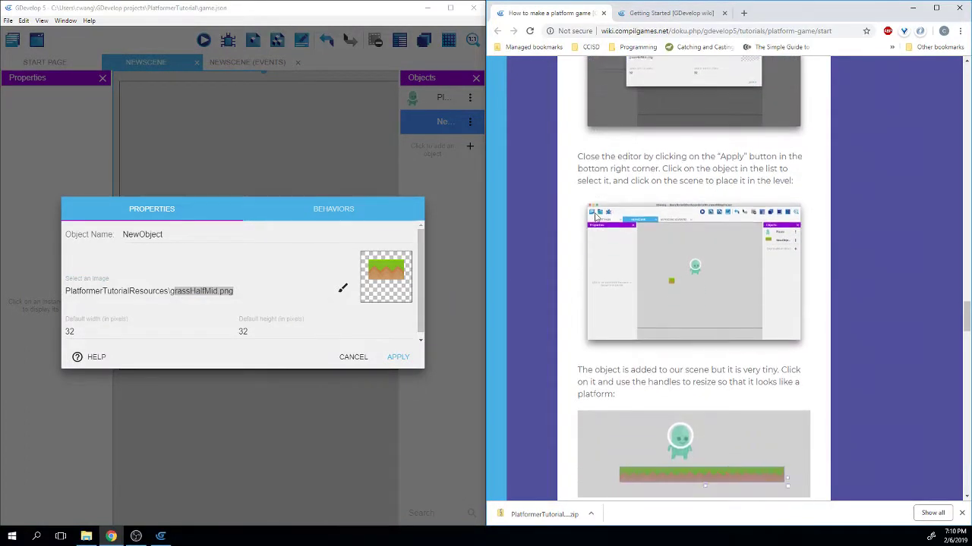
scroll(596, 216, down, 2)
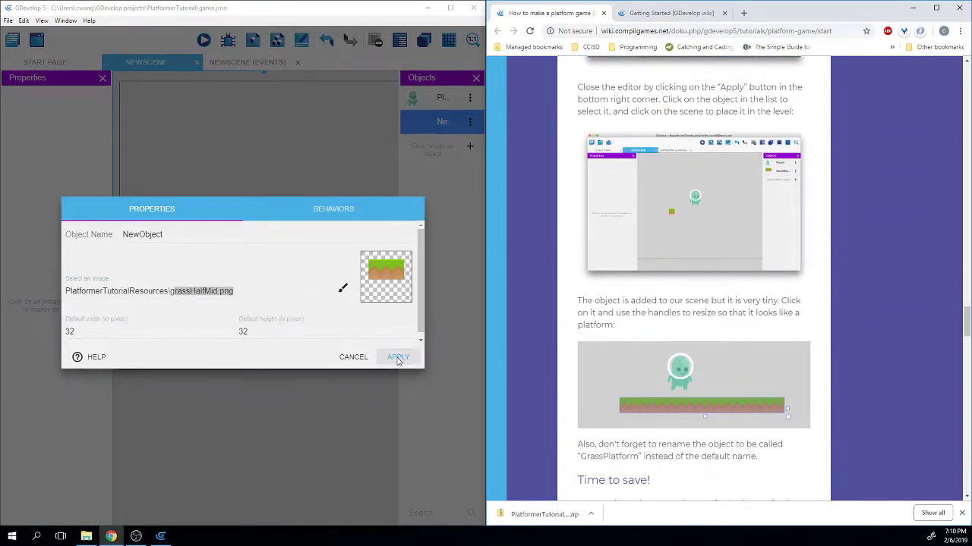
click(398, 358)
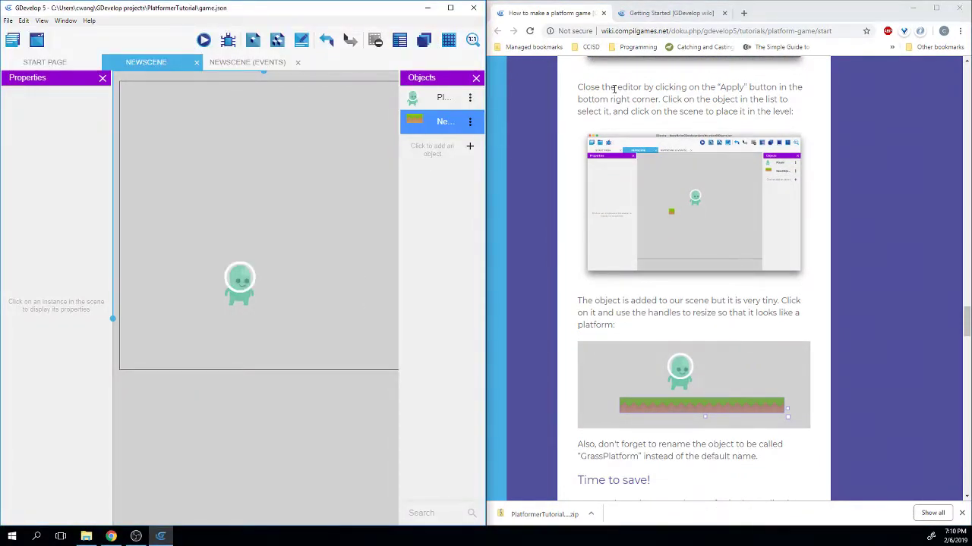
Step: Place an instance of the grass tiled sprite in the scene below the Player, at about X 126, Y 475
click(415, 122)
click(431, 148)
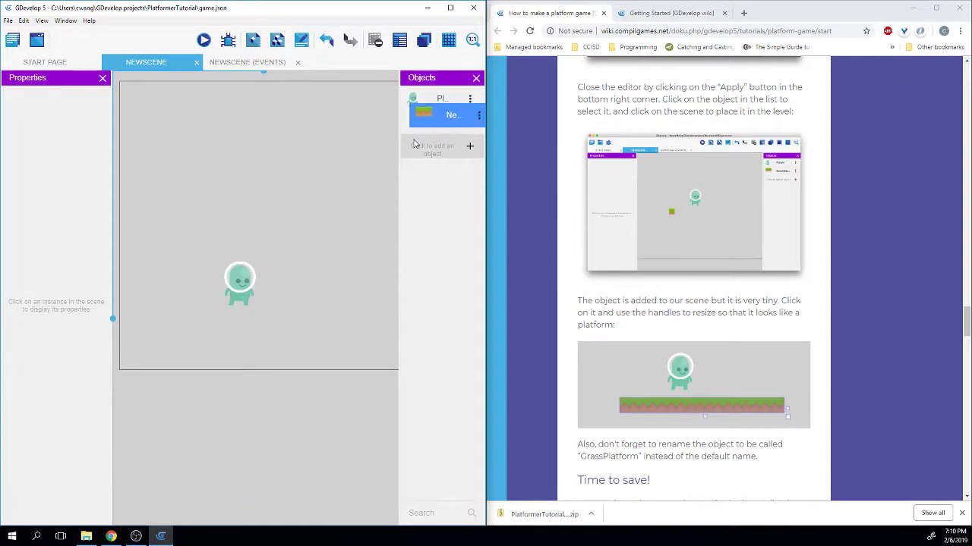
click(398, 455)
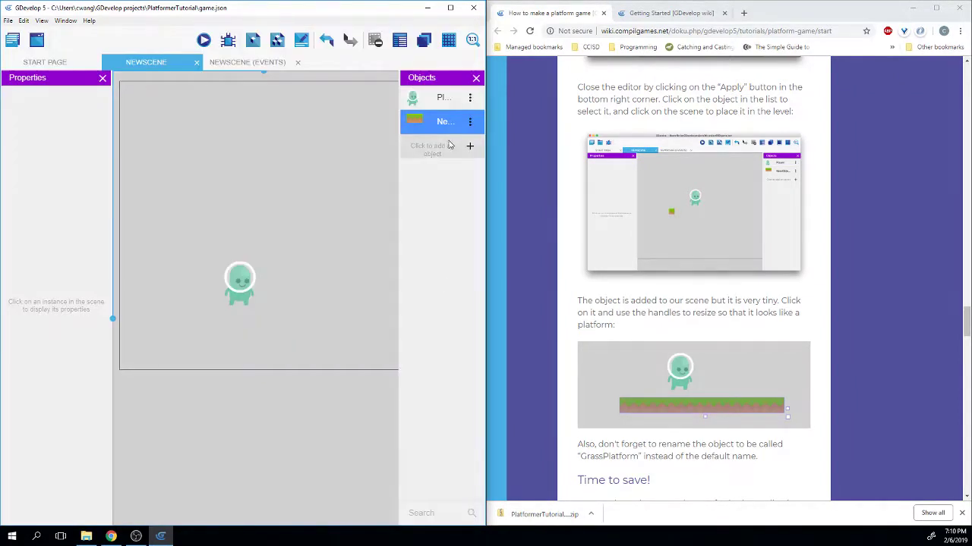
drag(454, 126, 187, 318)
Step: Following the tutorial, stretch the grass tile to a platform about 429 wide and move it under the Player to about X 24, Y 473
scroll(583, 270, down, 2)
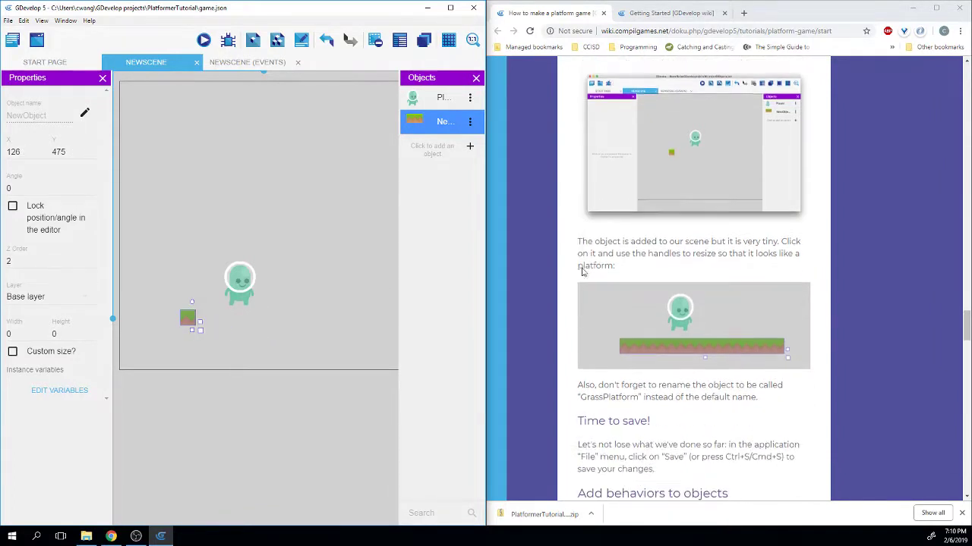
scroll(622, 192, down, 1)
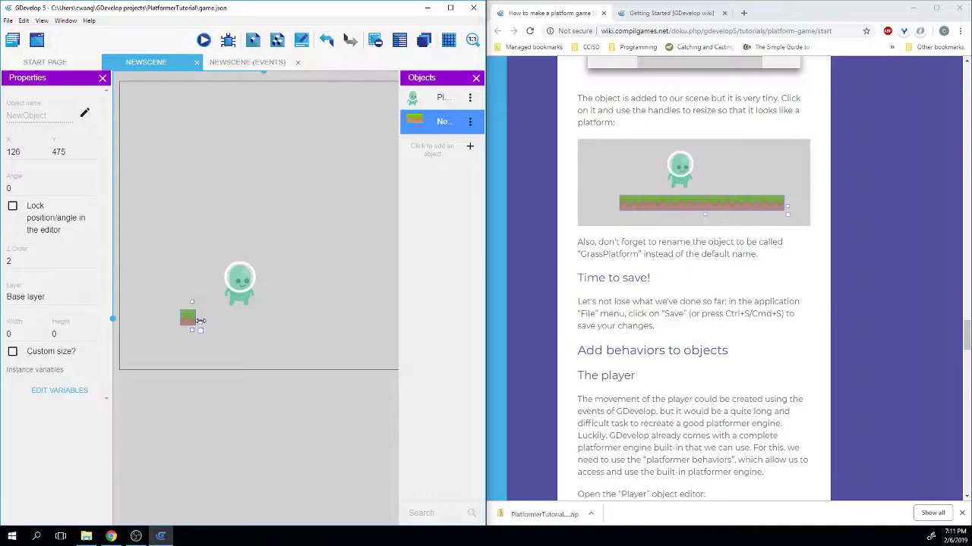
drag(200, 320, 389, 321)
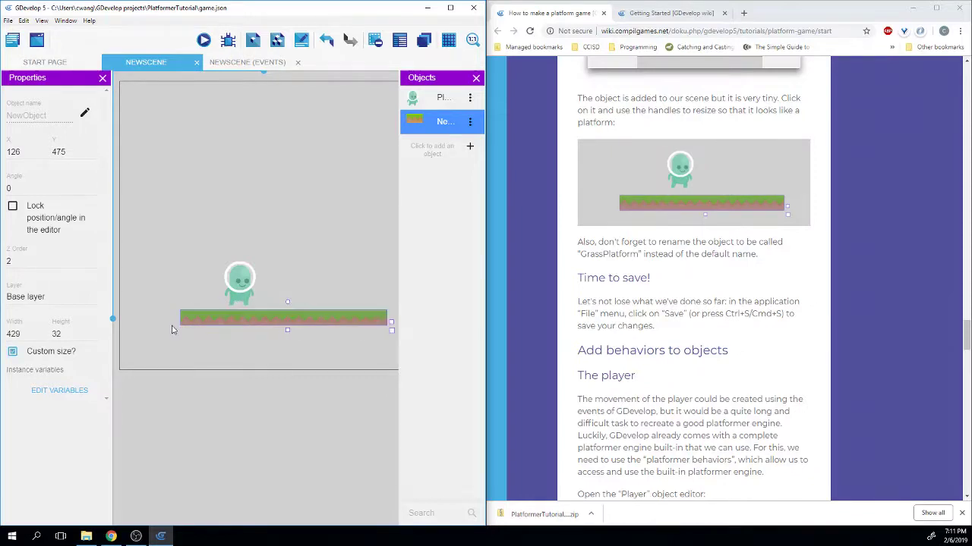
drag(182, 319, 133, 317)
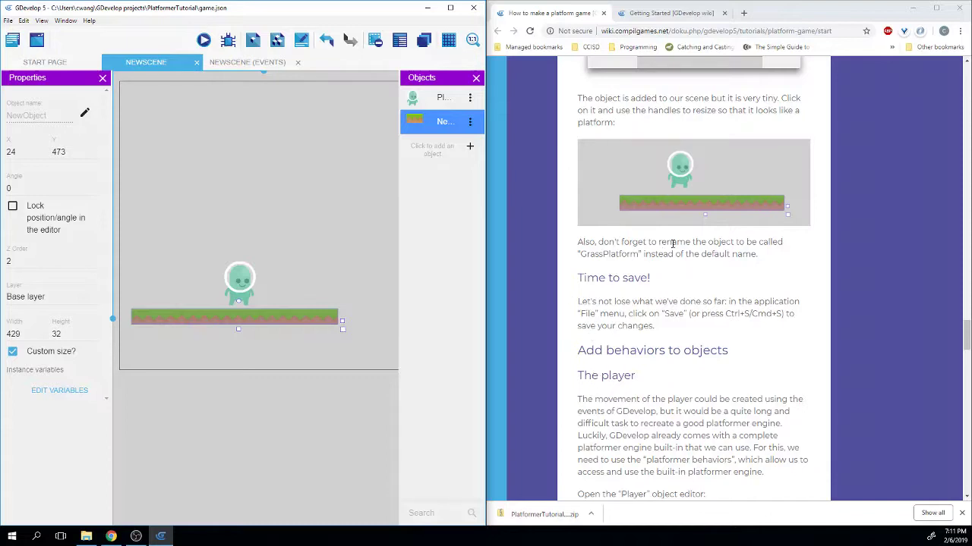
Step: Rename the grass tiled sprite object in the object list to GrassPlatform, as the tutorial asks
scroll(672, 243, down, 1)
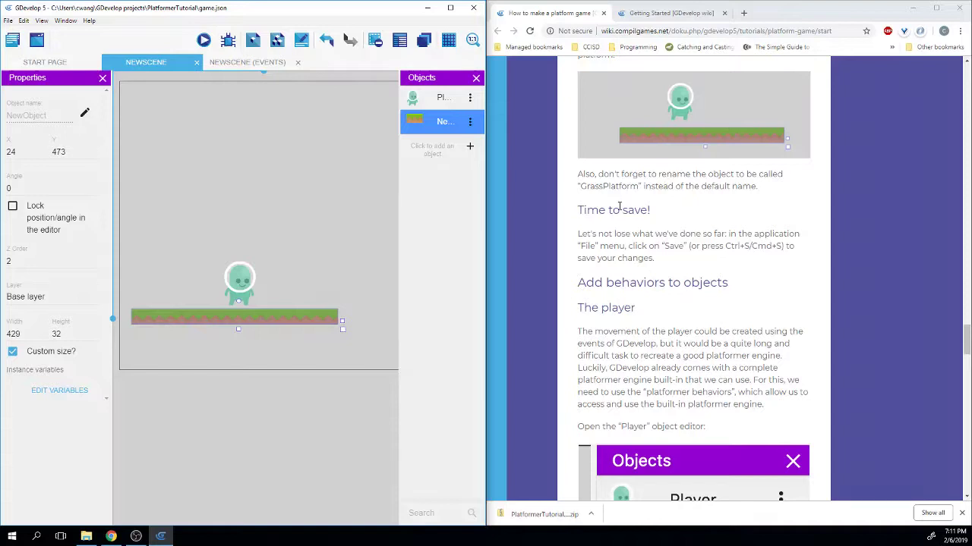
click(470, 123)
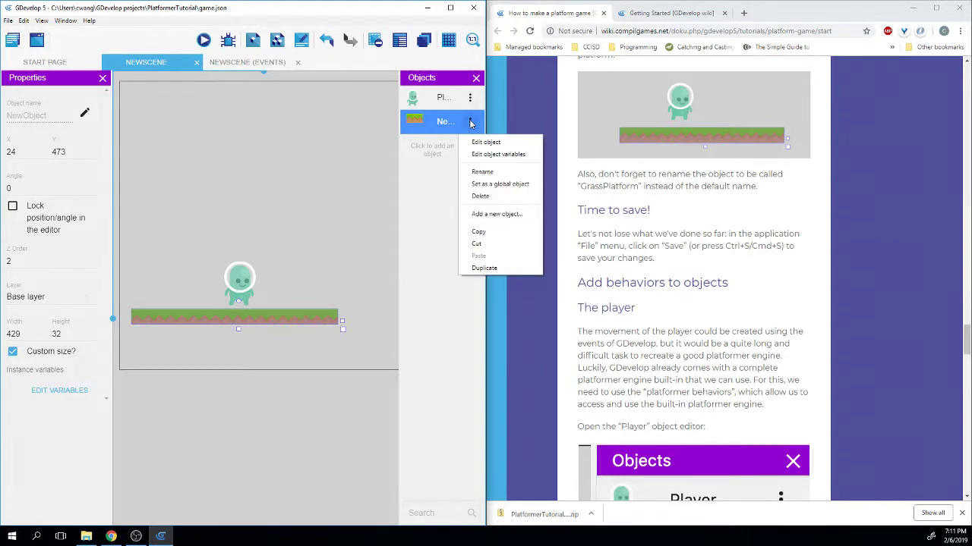
click(479, 172)
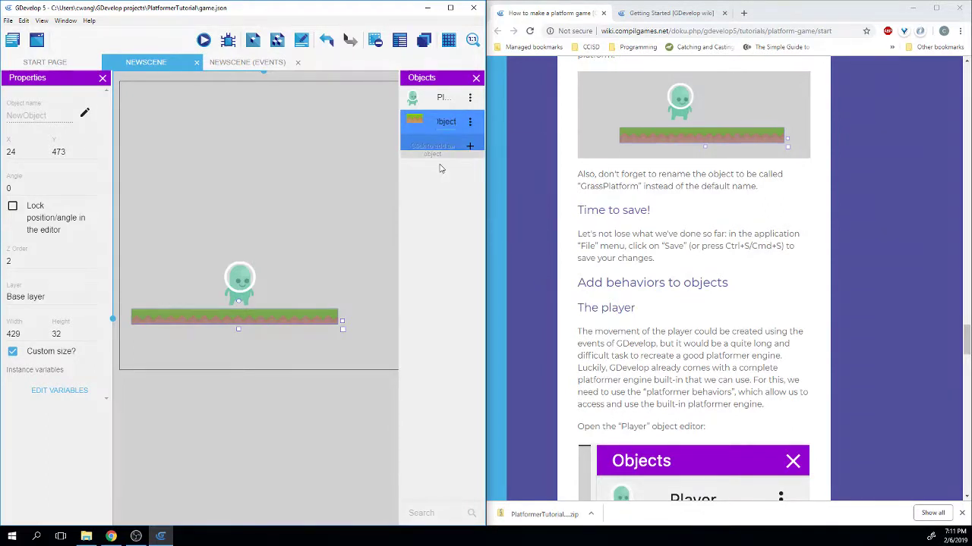
key(BackSpace)
key(BackSpace)
key(BackSpace)
key(BackSpace)
key(BackSpace)
key(BackSpace)
key(BackSpace)
key(BackSpace)
key(BackSpace)
text(GrassPlatform)
key(Return)
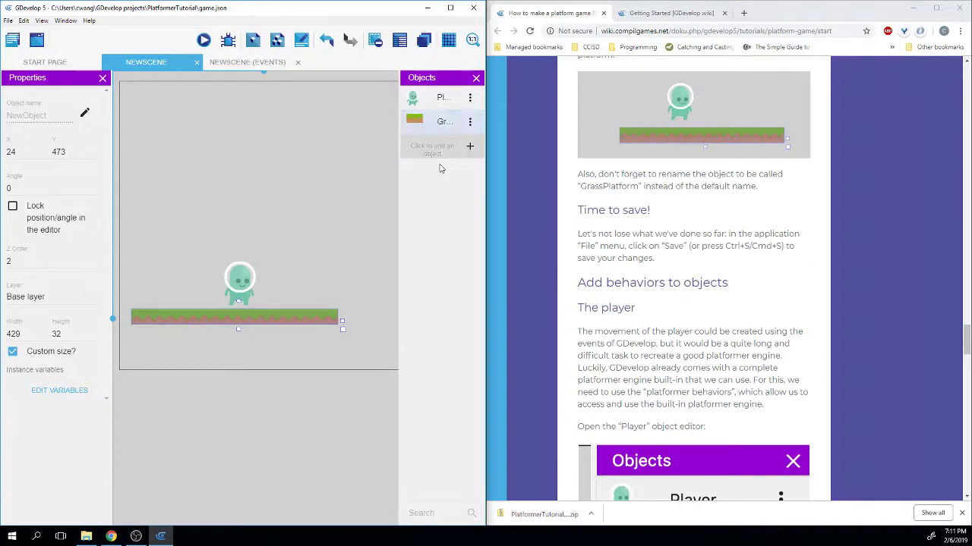
Step: Following the tutorial's section on saving, save the project
scroll(638, 102, down, 2)
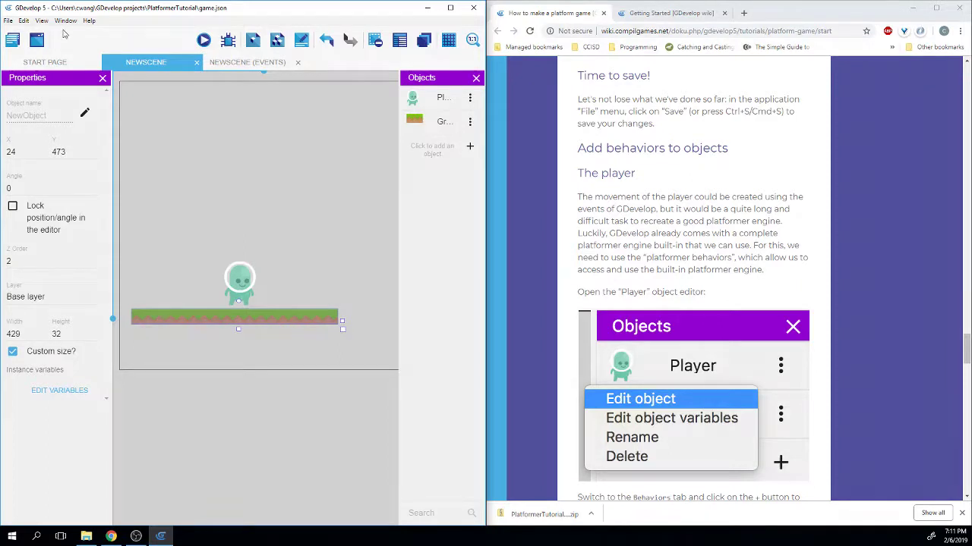
click(9, 21)
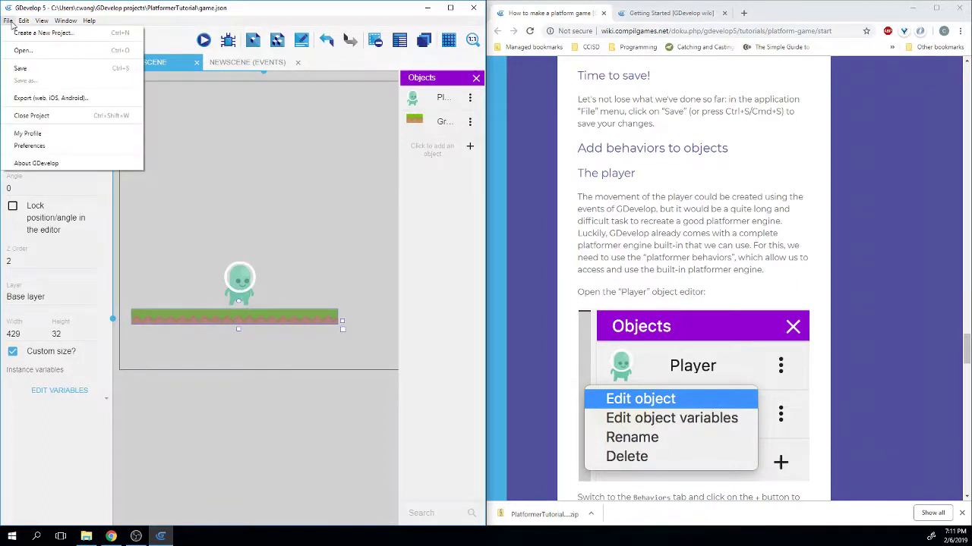
click(21, 70)
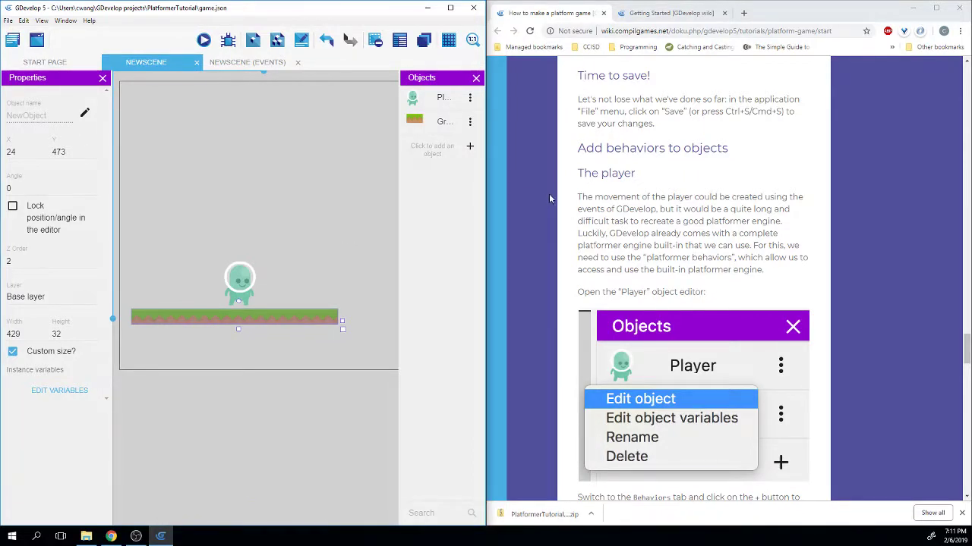
Step: Following the tutorial's section on adding behaviors, open the Player object for editing
scroll(549, 194, down, 1)
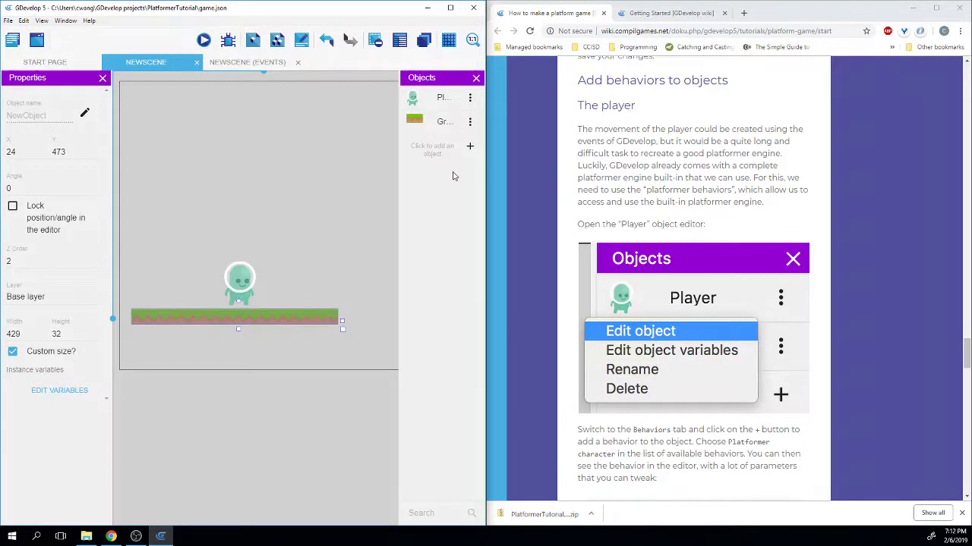
scroll(621, 217, down, 3)
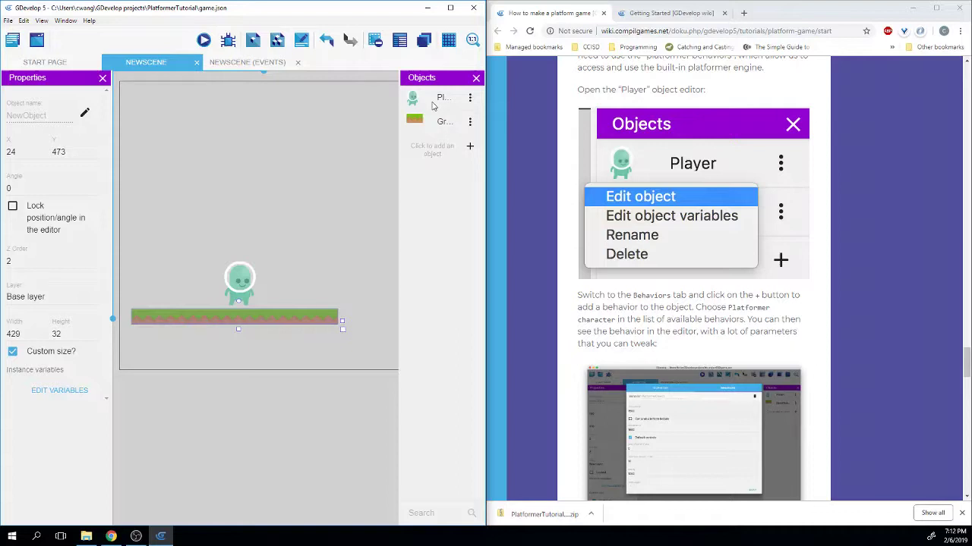
click(433, 106)
right_click(430, 107)
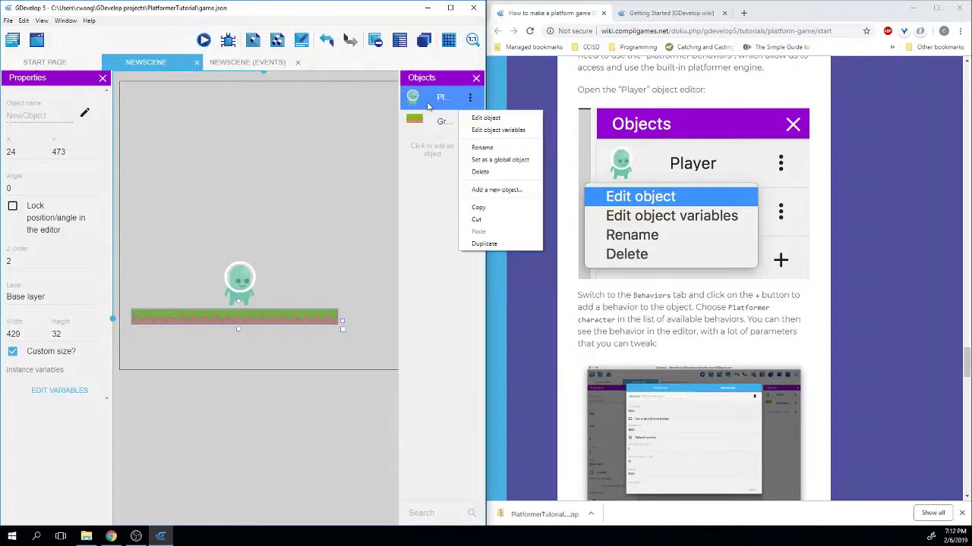
click(469, 120)
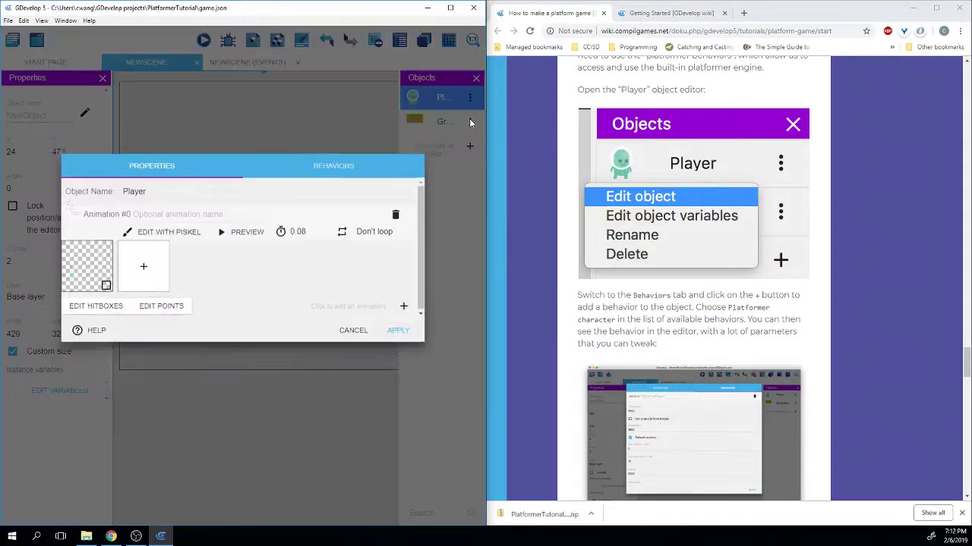
Step: Following the tutorial, add the Platformer character behavior to the Player object
scroll(595, 158, down, 3)
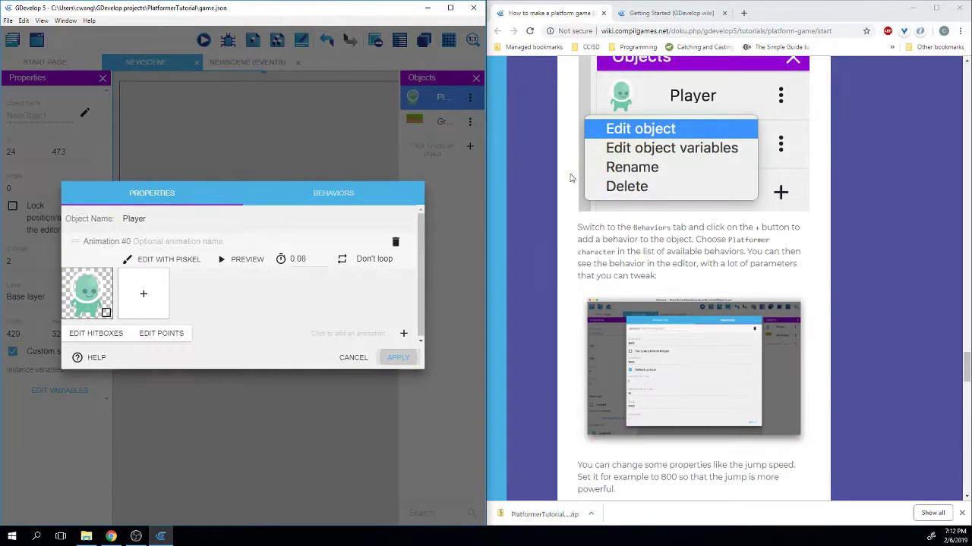
click(333, 193)
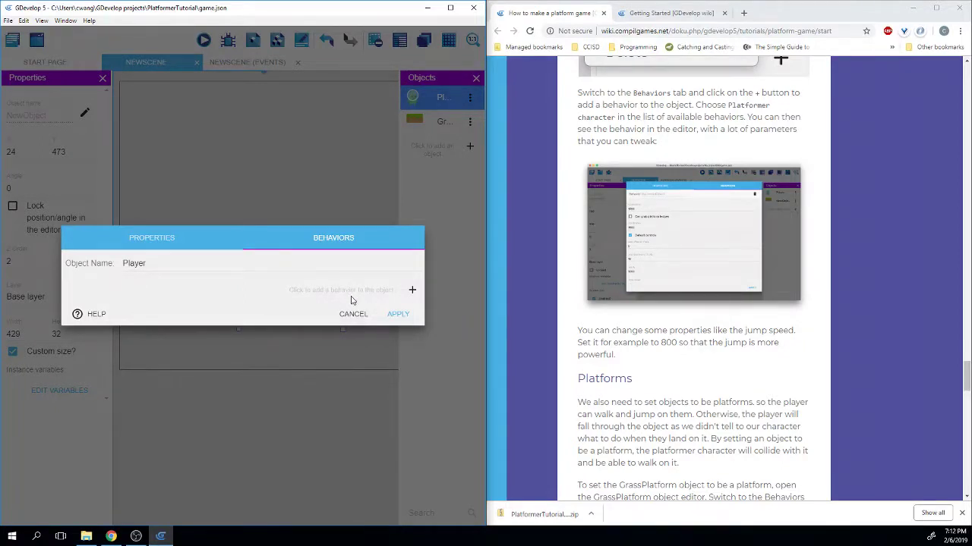
click(413, 291)
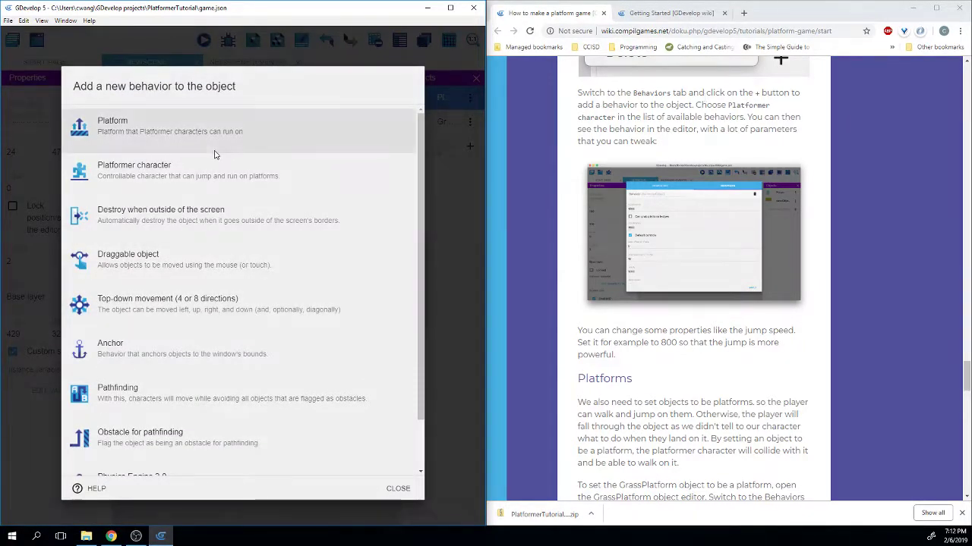
scroll(194, 258, down, 2)
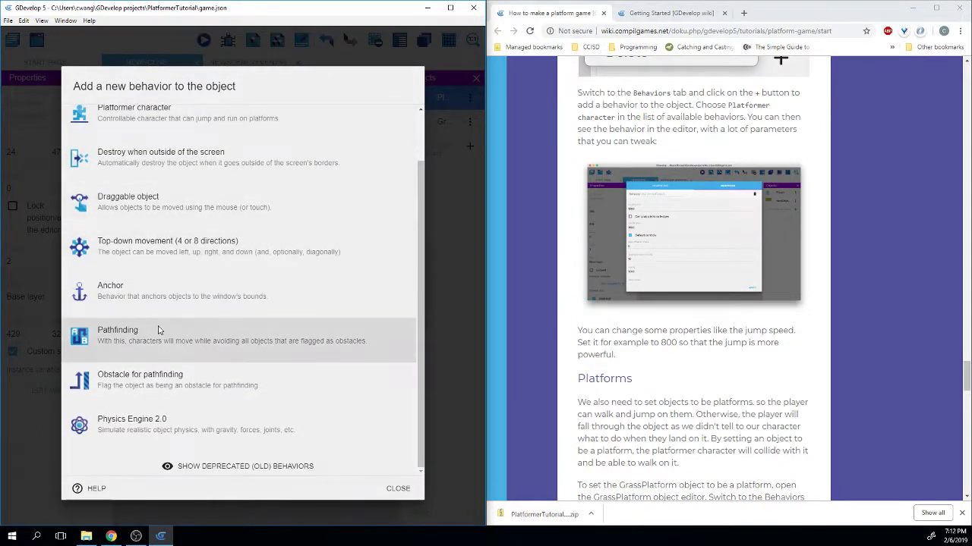
scroll(174, 222, up, 1)
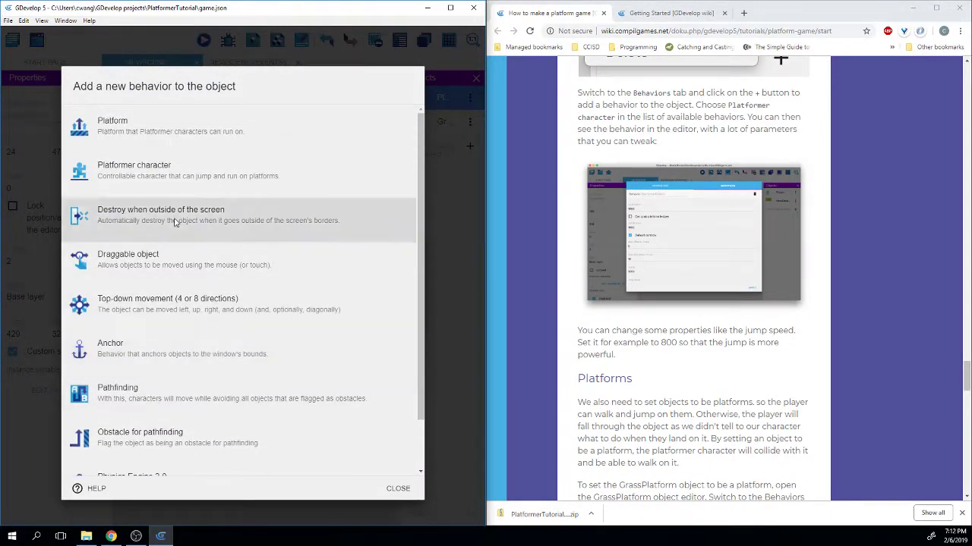
click(197, 178)
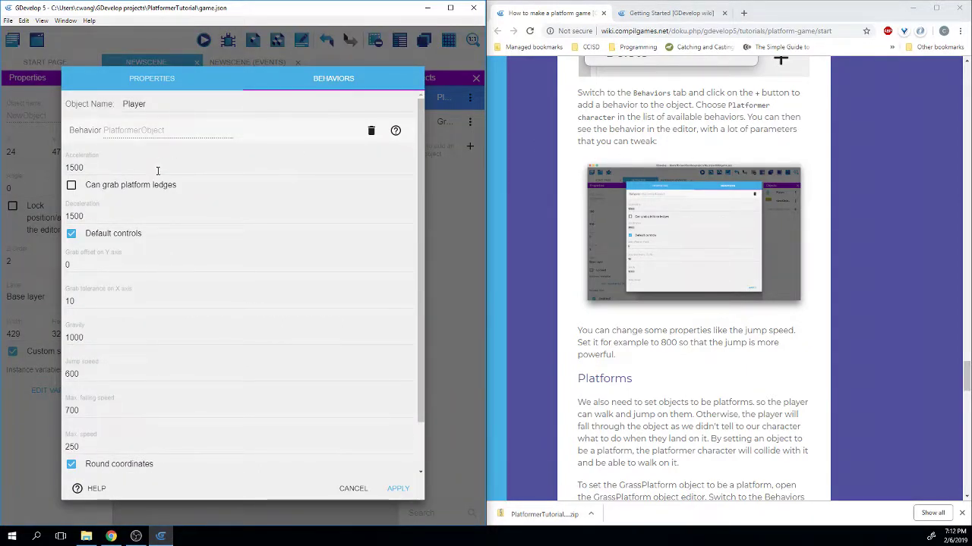
Step: Set the Player's platformer jump speed to 800, as the tutorial suggests, and apply the object changes
scroll(163, 198, down, 2)
scroll(418, 210, up, 2)
scroll(537, 194, down, 3)
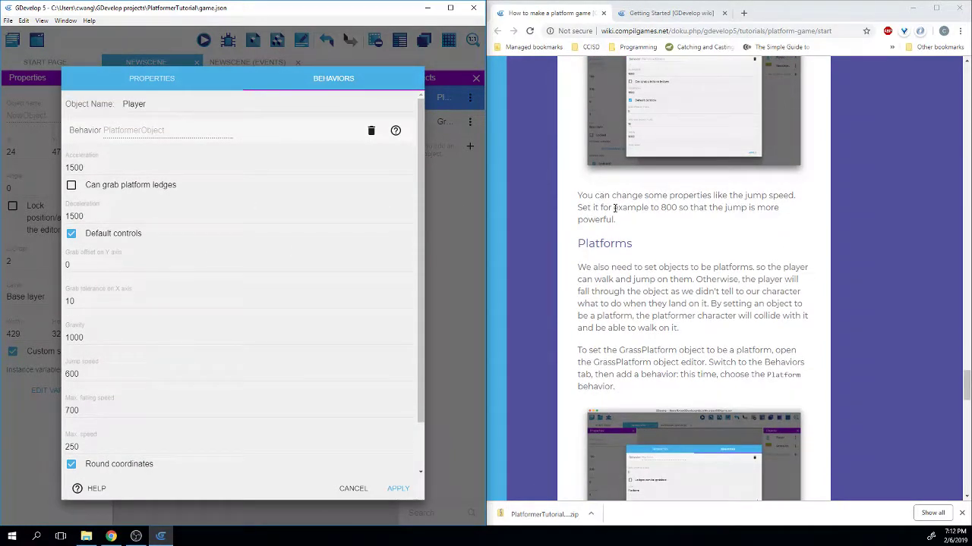
click(97, 378)
drag(98, 378, 67, 377)
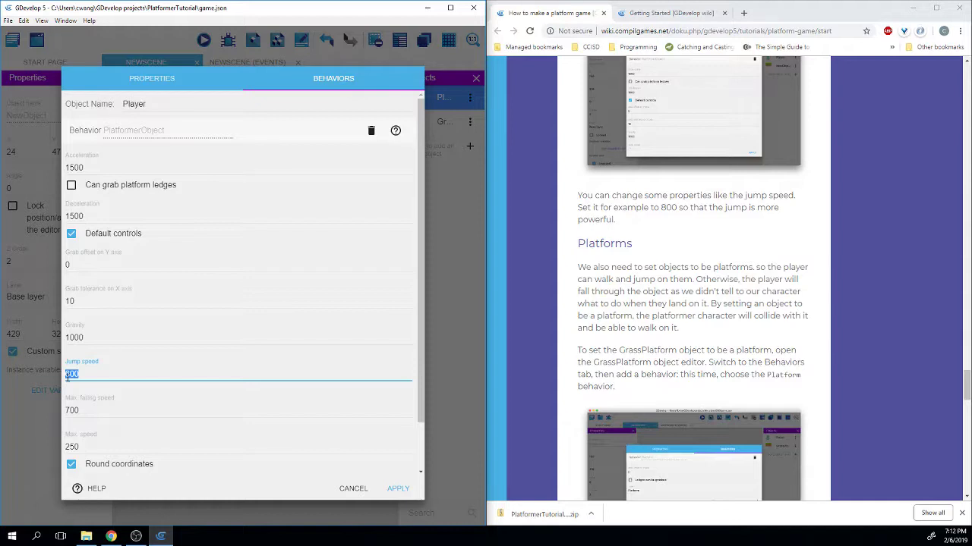
text(800)
scroll(595, 346, down, 1)
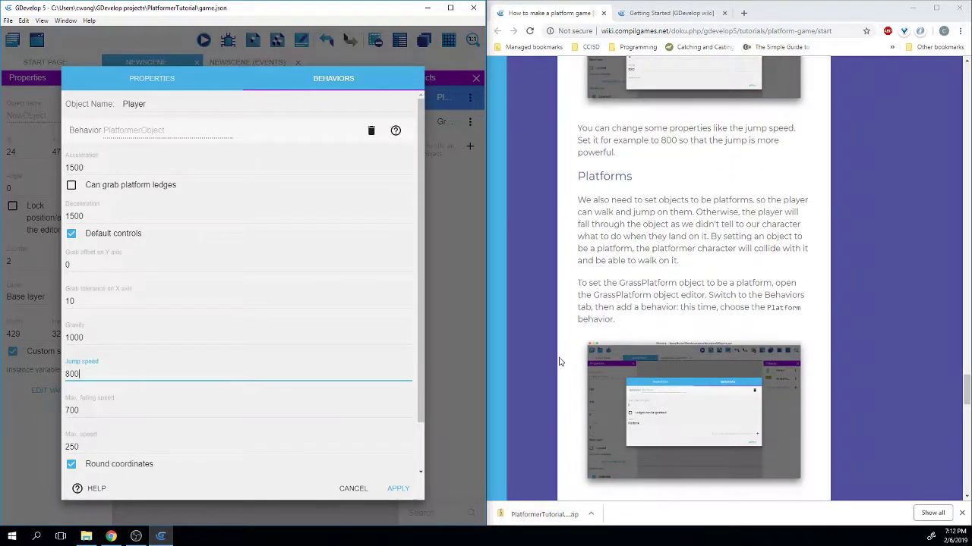
click(399, 490)
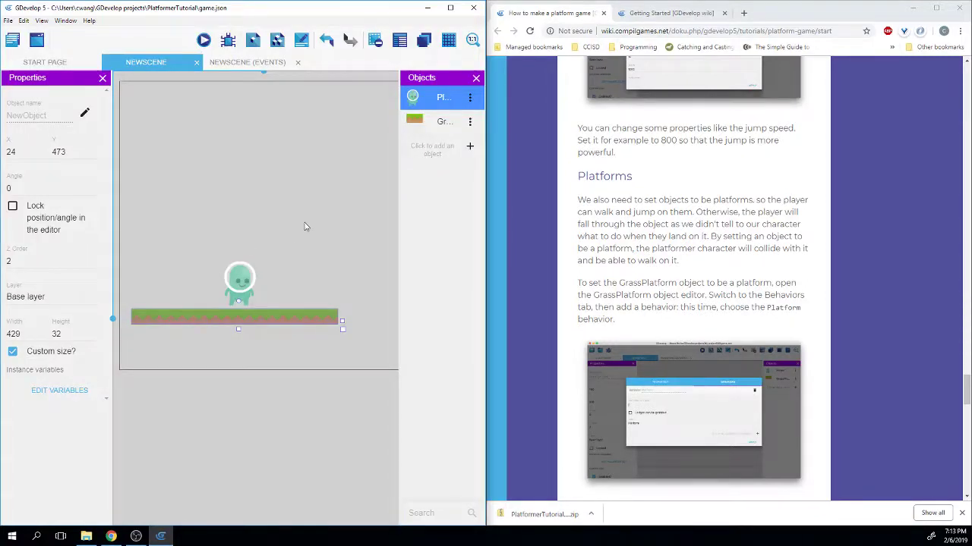
Step: Read the tutorial's Platforms section on making the grass object a platform, and look back at how to open an object's editor
click(541, 249)
scroll(546, 248, down, 1)
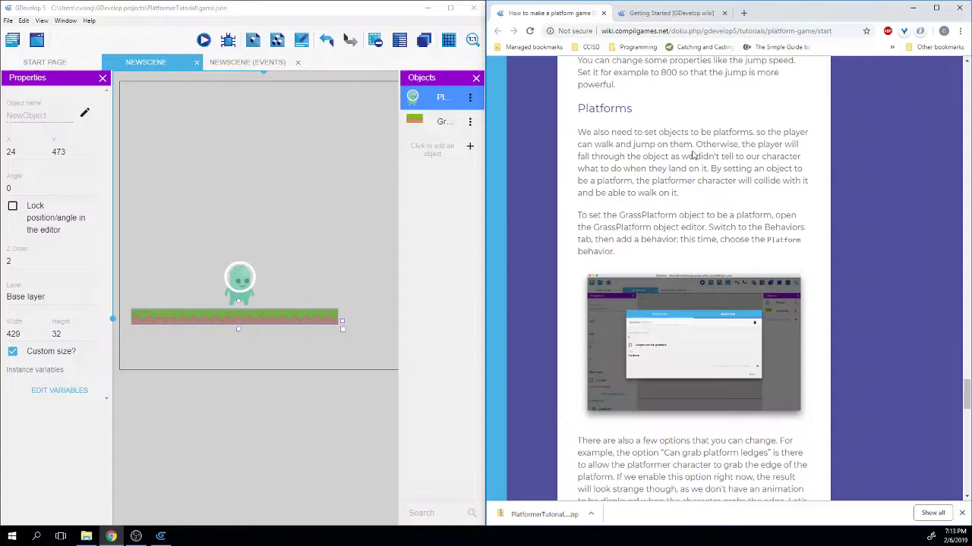
drag(681, 156, 765, 156)
click(756, 157)
scroll(576, 189, down, 1)
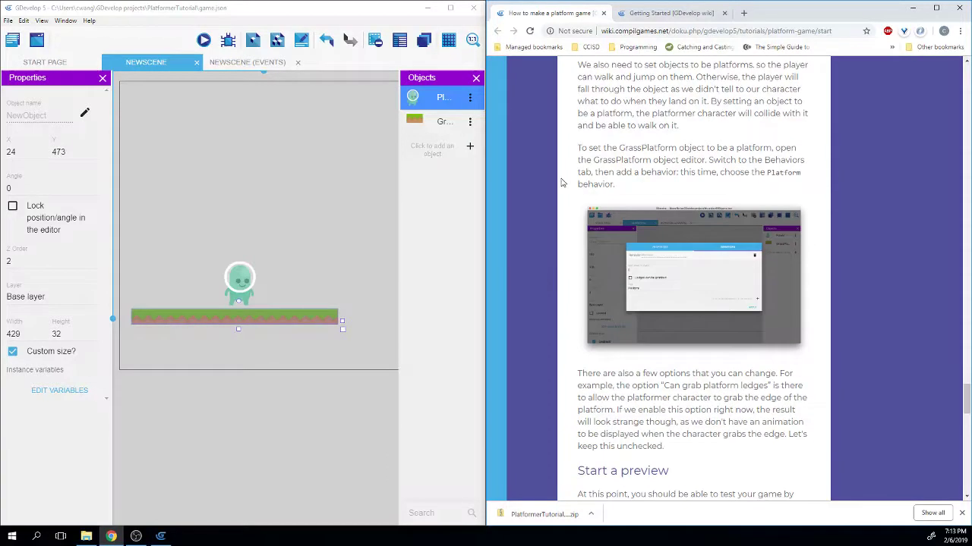
double_click(758, 114)
drag(678, 127, 620, 129)
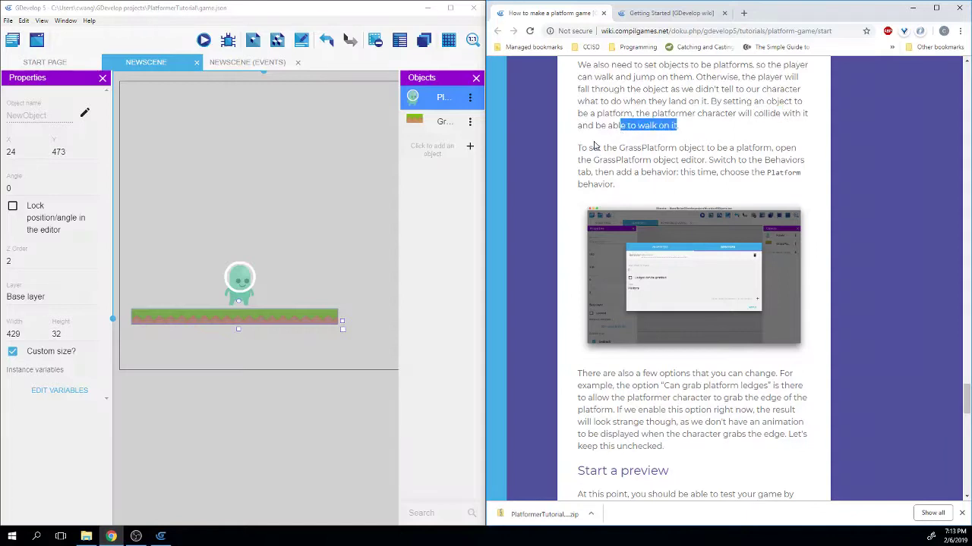
click(567, 147)
scroll(567, 150, down, 1)
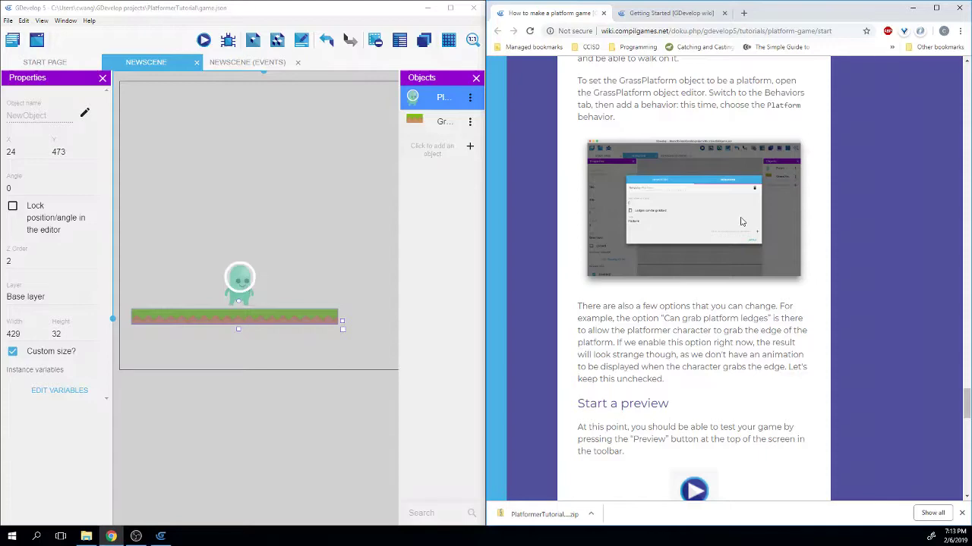
scroll(734, 222, up, 5)
scroll(734, 222, up, 4)
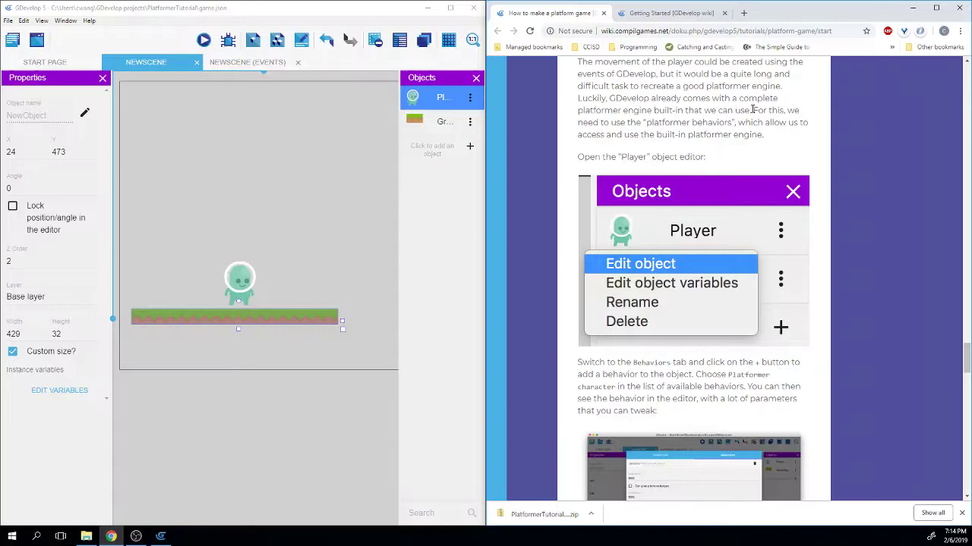
Step: Following the tutorial's Platforms section, open the GrassPlatform object for editing and show its behaviors
click(460, 133)
right_click(458, 136)
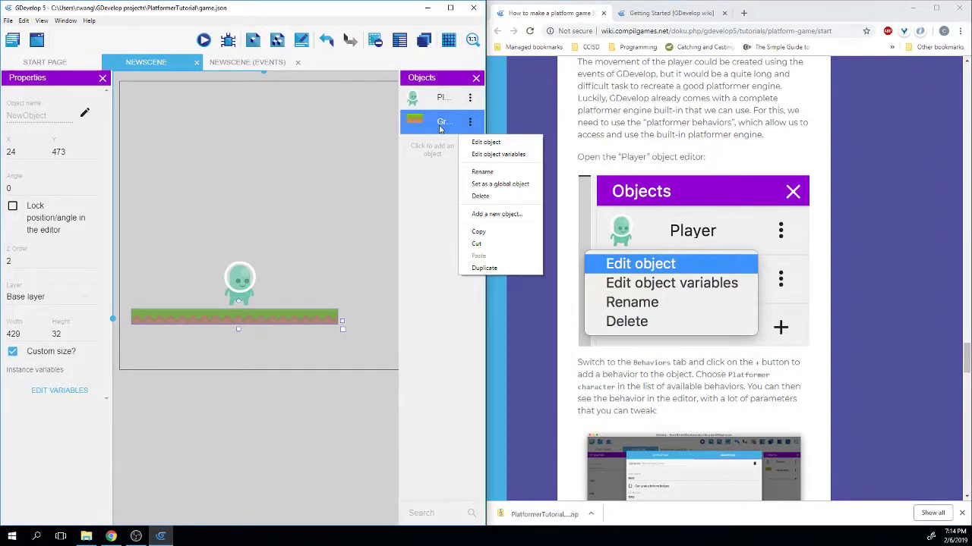
click(480, 143)
scroll(700, 223, down, 4)
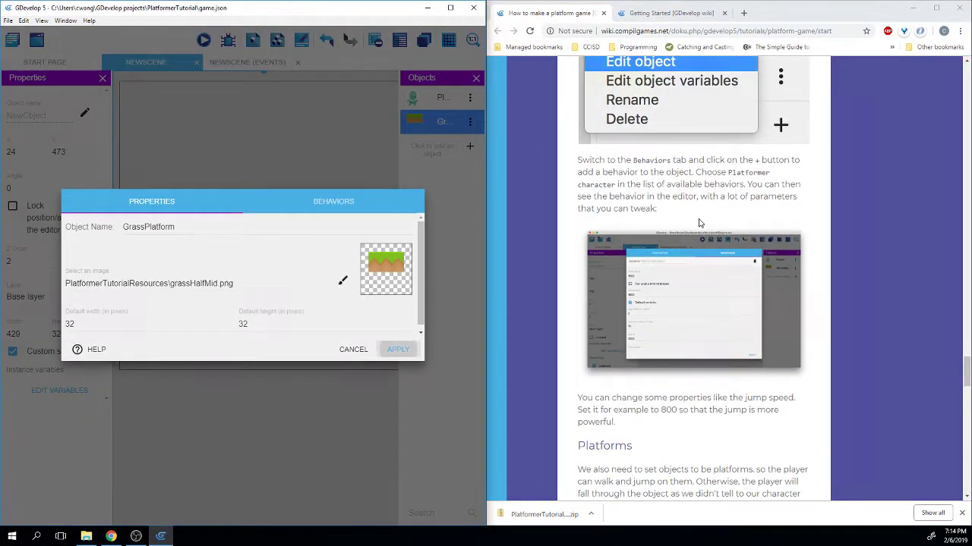
scroll(699, 223, down, 4)
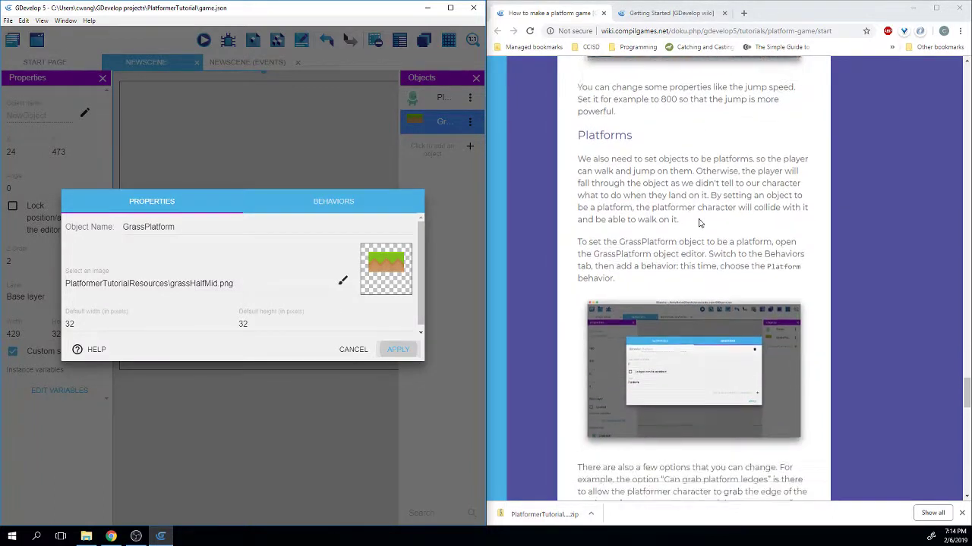
scroll(700, 223, down, 1)
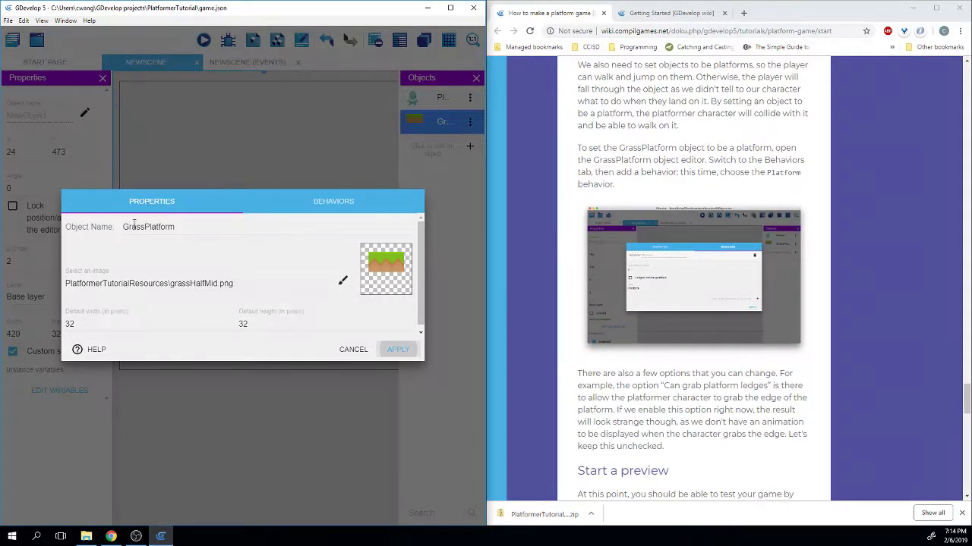
click(341, 203)
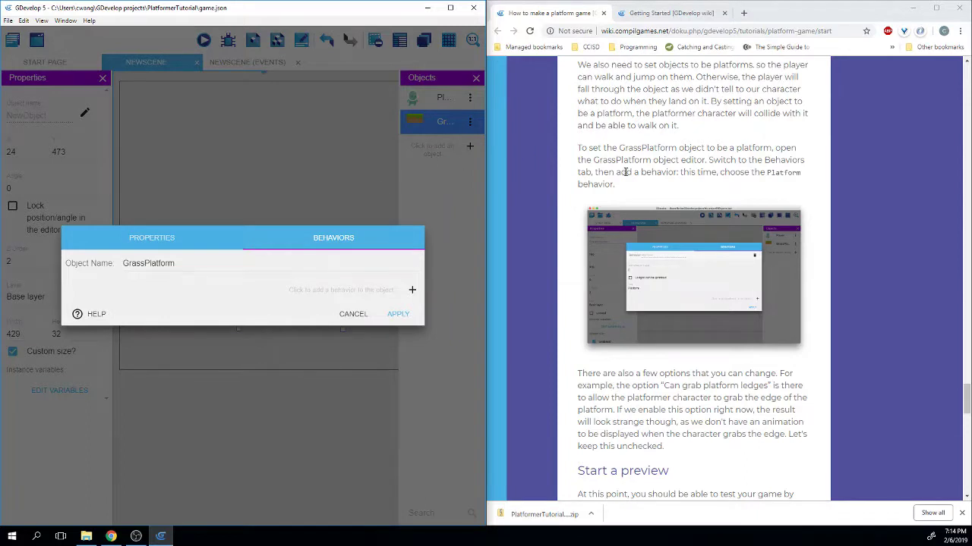
click(412, 290)
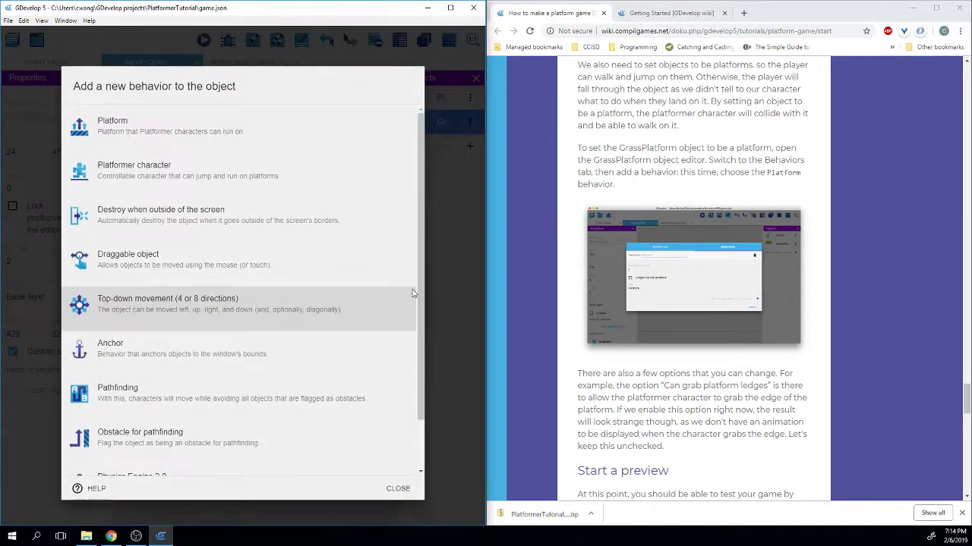
click(159, 106)
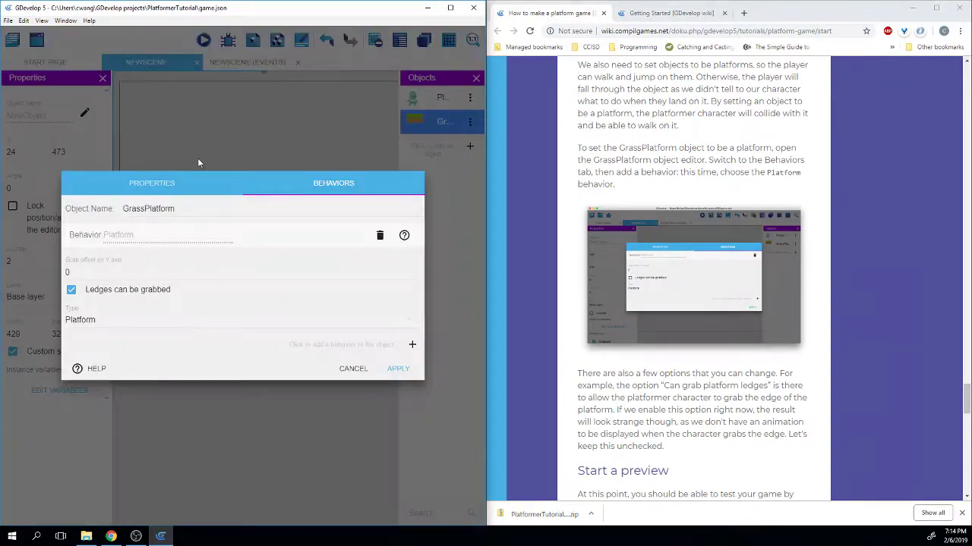
click(380, 236)
click(508, 265)
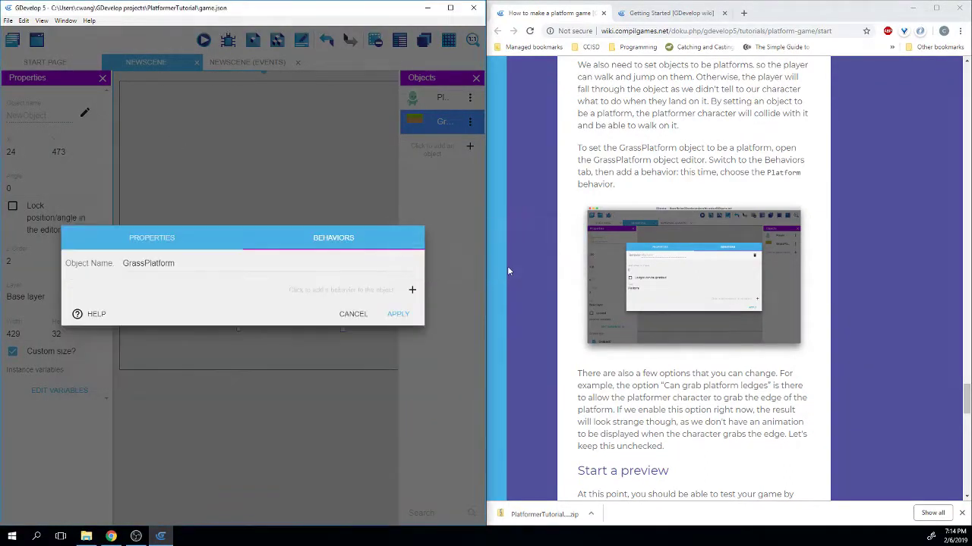
Step: Add the Platform behavior to GrassPlatform with Ledges can be grabbed disabled, and apply the object changes
click(409, 291)
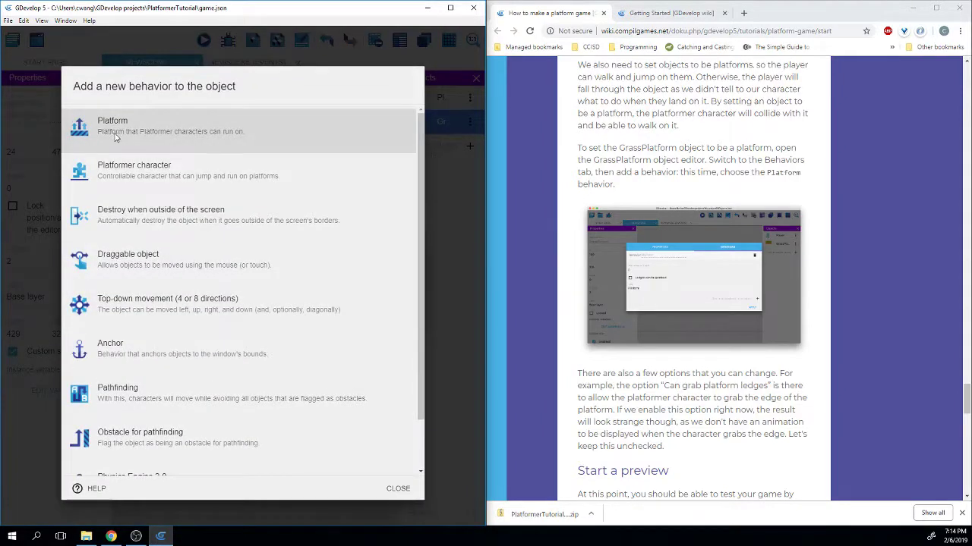
click(208, 135)
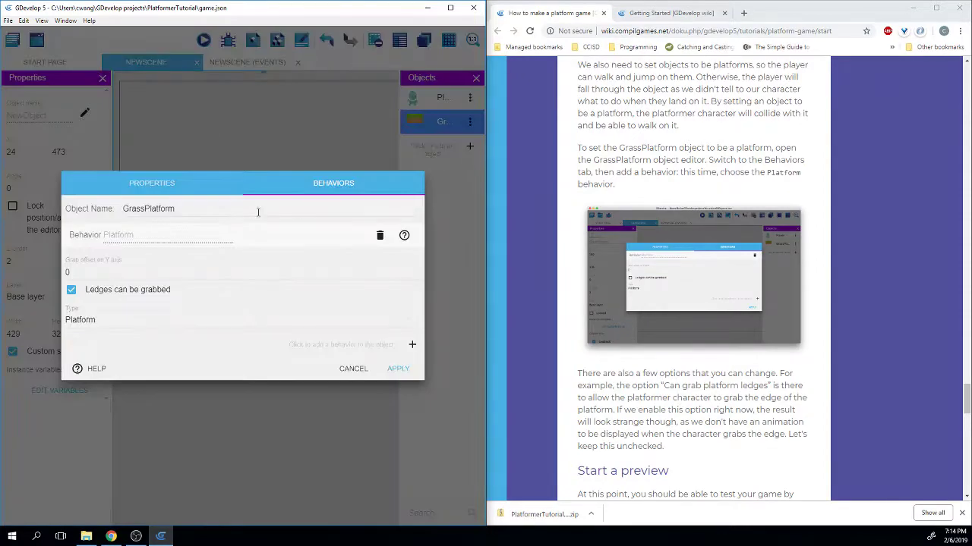
scroll(575, 170, down, 3)
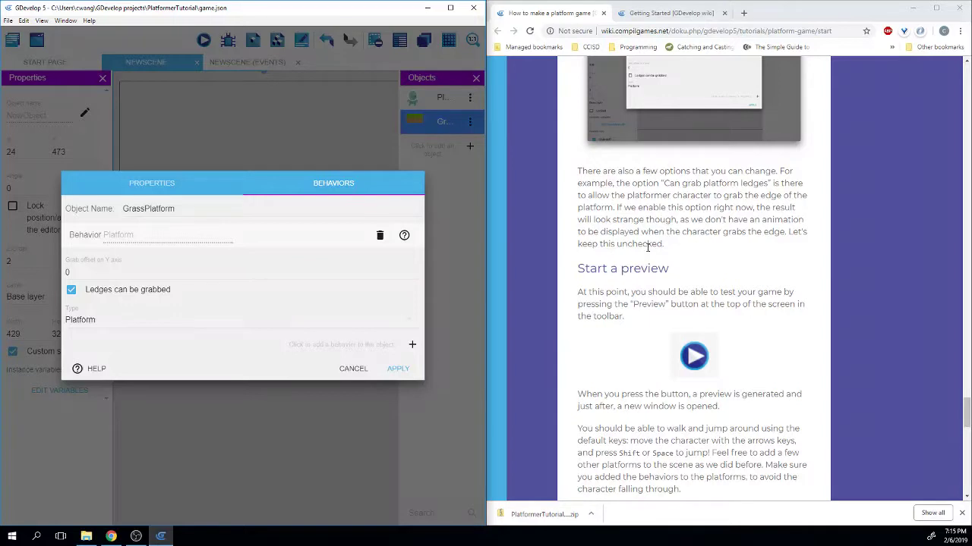
click(71, 292)
click(398, 368)
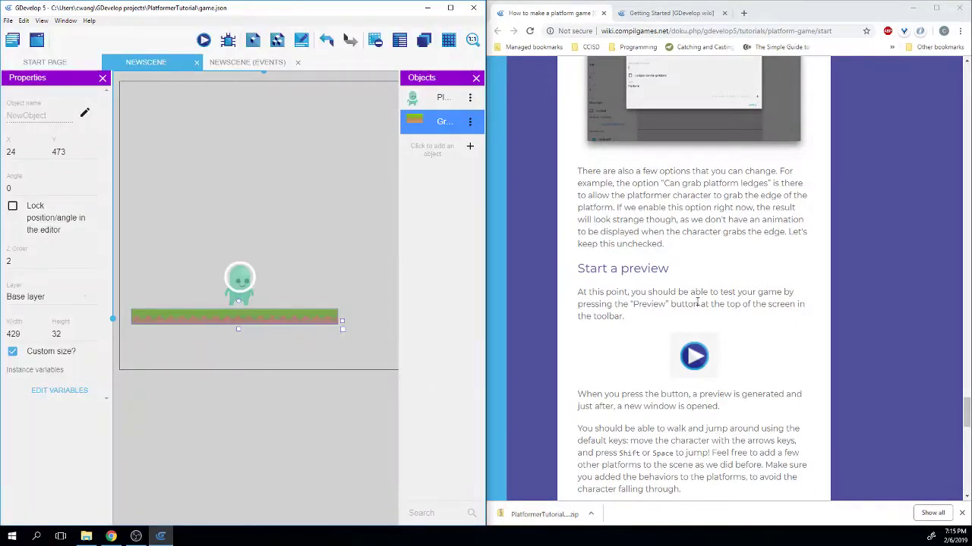
Step: Read the tutorial's section on starting a preview and launch a preview of the scene
scroll(695, 300, down, 3)
scroll(607, 160, down, 2)
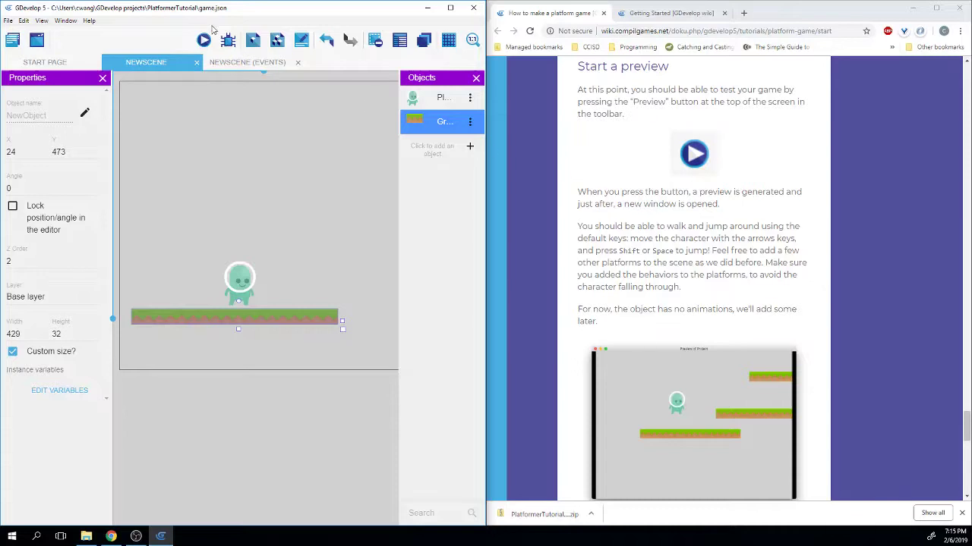
scroll(674, 209, down, 1)
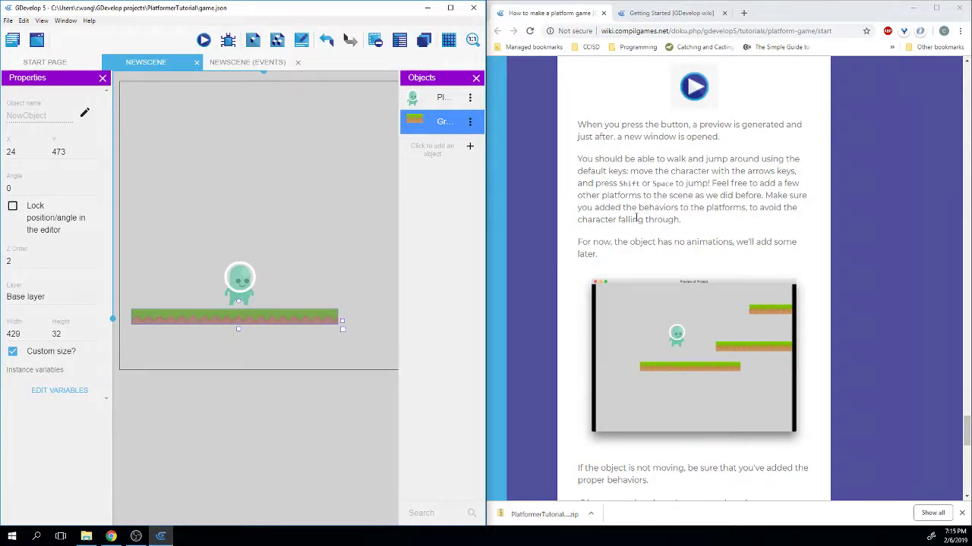
scroll(636, 218, down, 1)
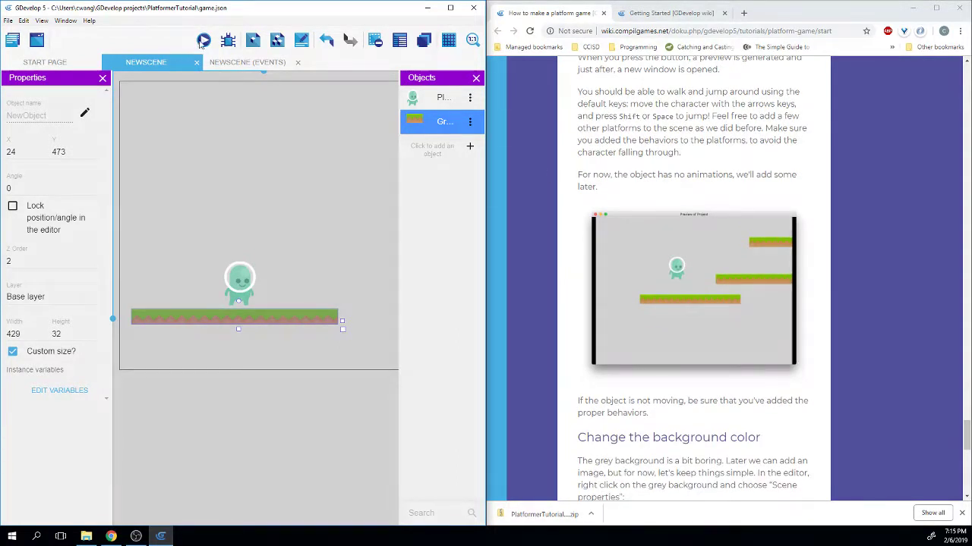
click(203, 40)
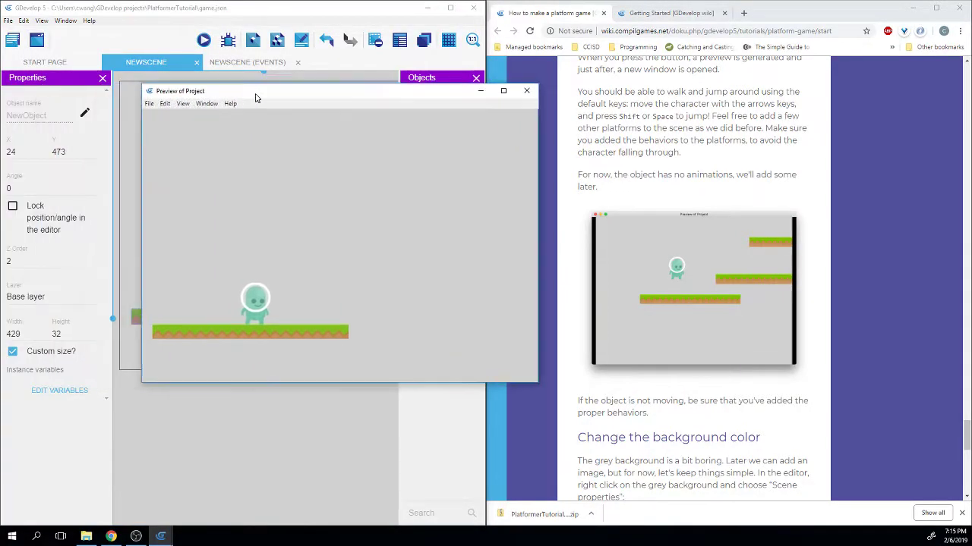
Step: Test the Player in the preview by walking it left and right along the platform and making it jump
key(Right)
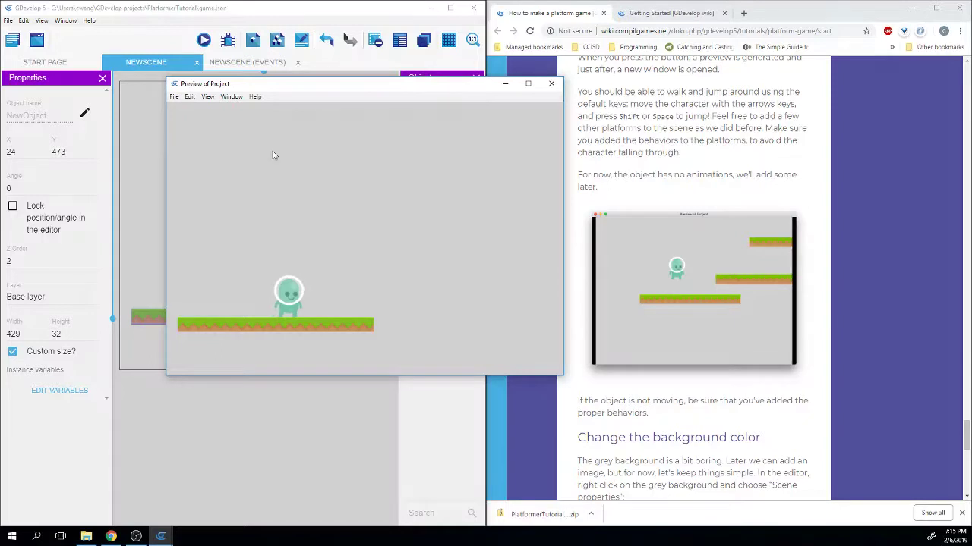
key(Left)
key(Right)
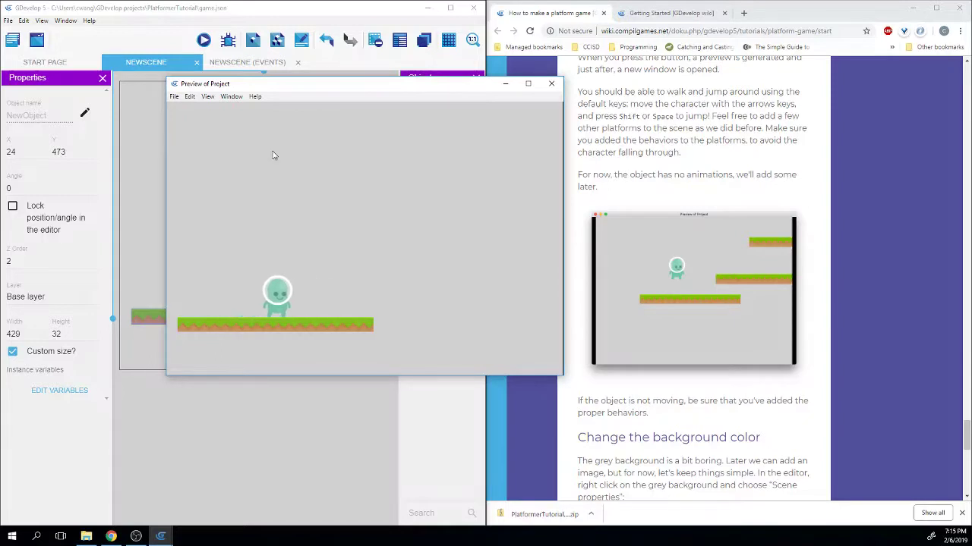
key(Left)
key(Right)
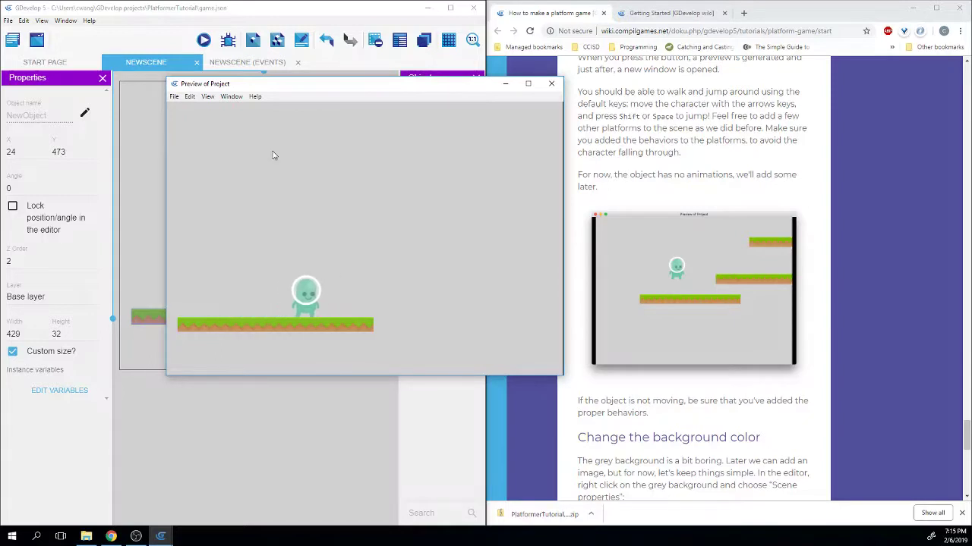
key(Left)
key(space)
key(space)
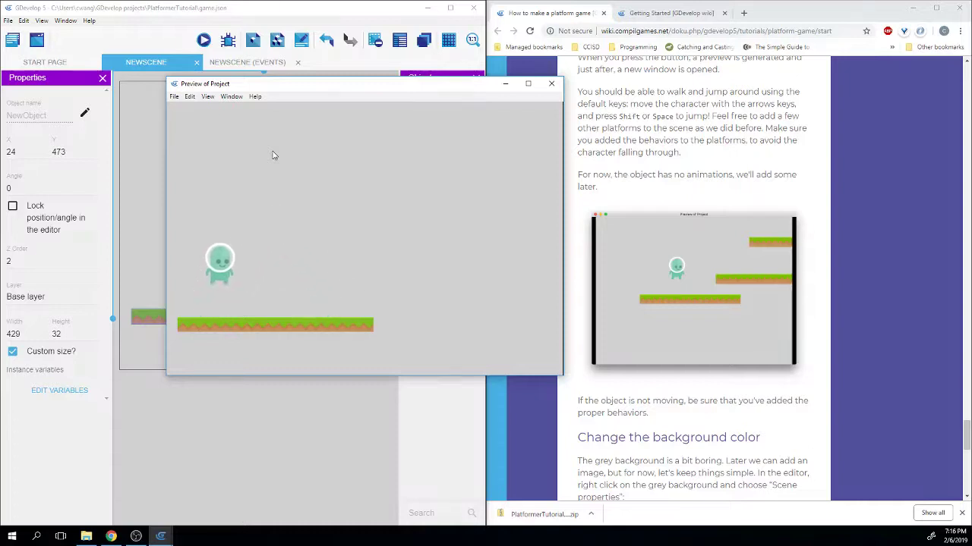
Step: Run and jump the Player off the platform's edge in the preview, and close the preview window
key(Right)
key(space)
key(Right)
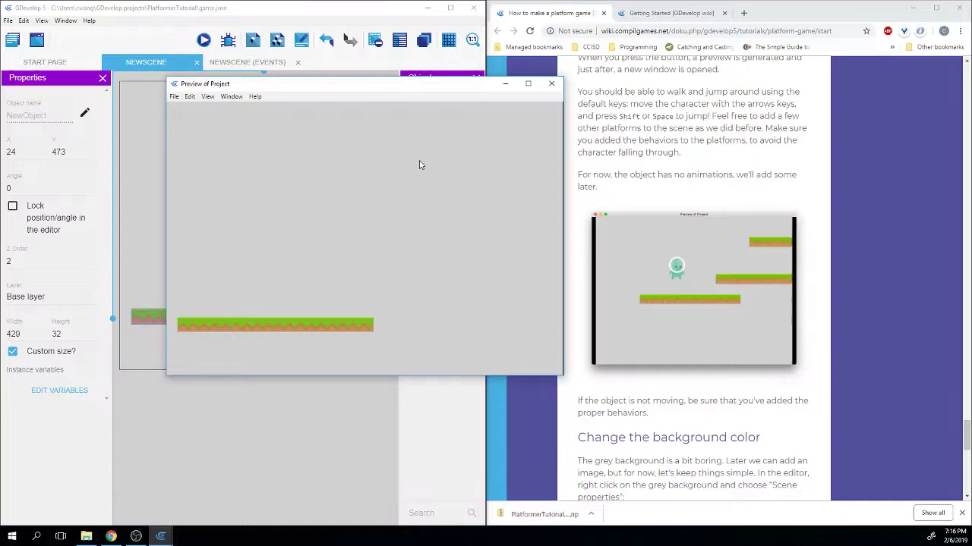
click(551, 83)
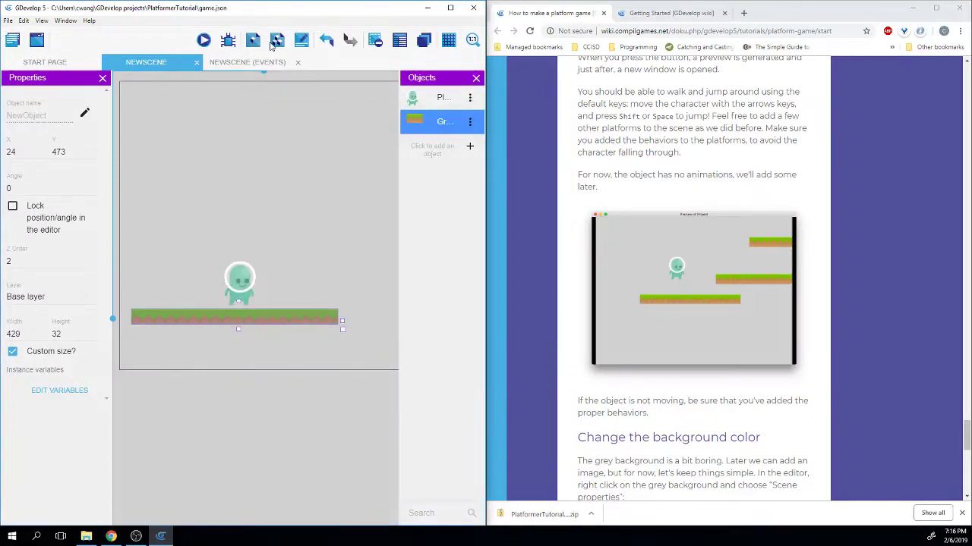
Step: Launch the scene preview again and test the Player by walking it left and right and making it jump repeatedly
click(204, 40)
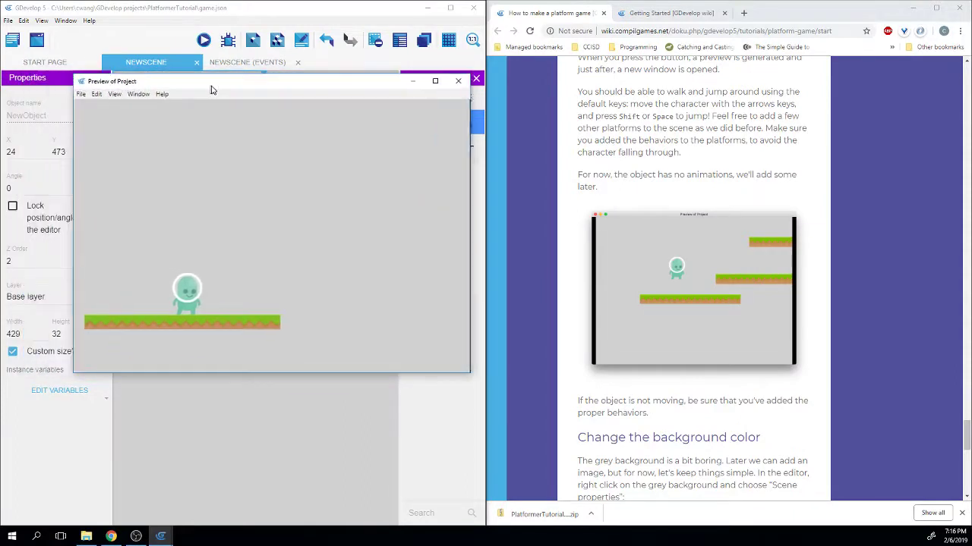
key(Left)
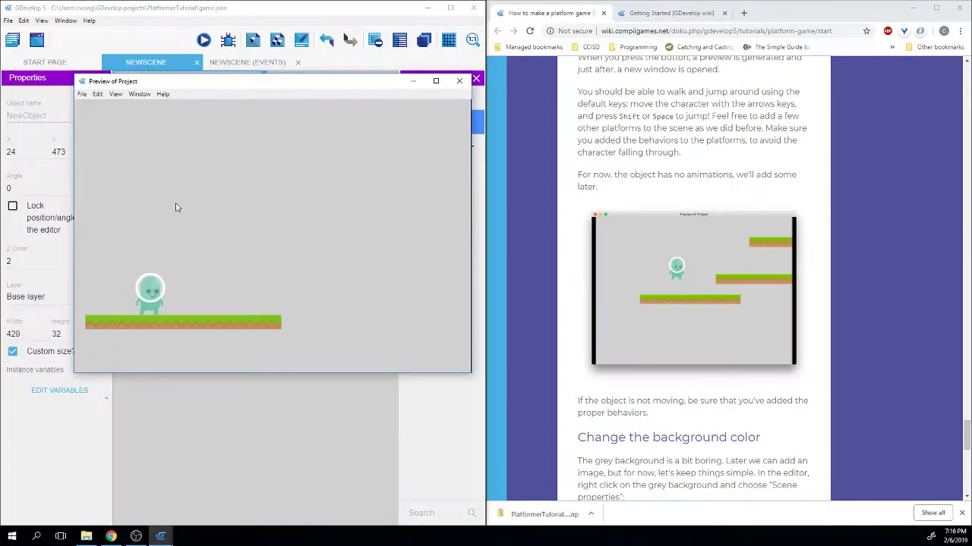
key(Right)
key(space)
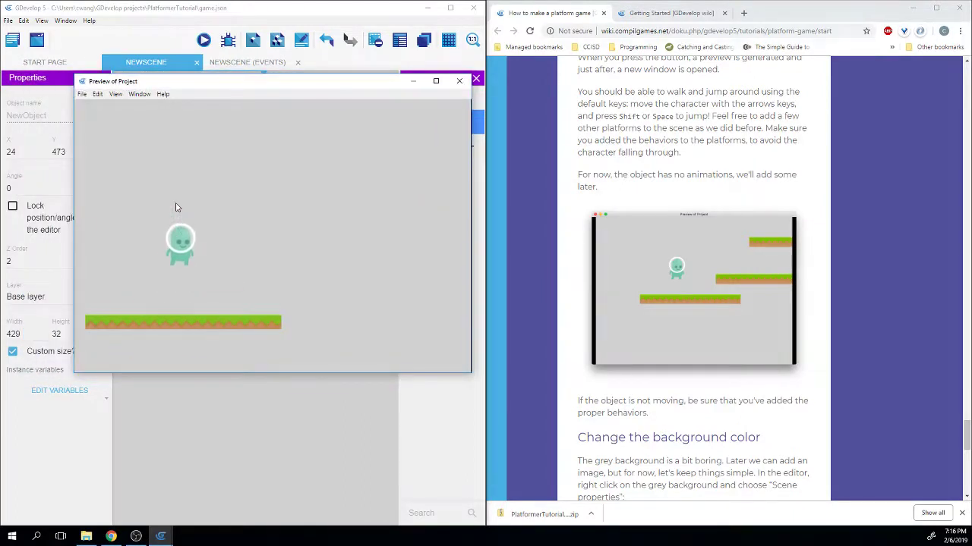
key(space)
key(space)
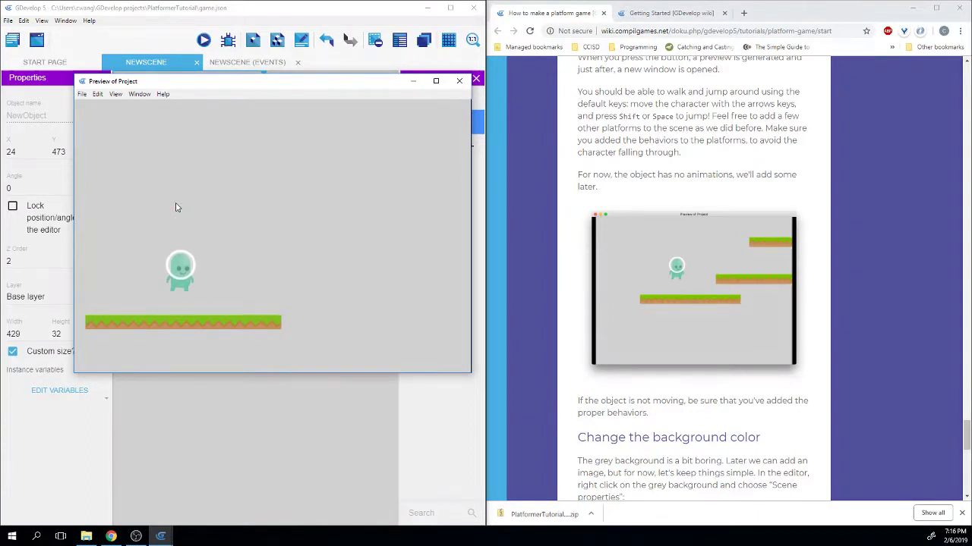
key(space)
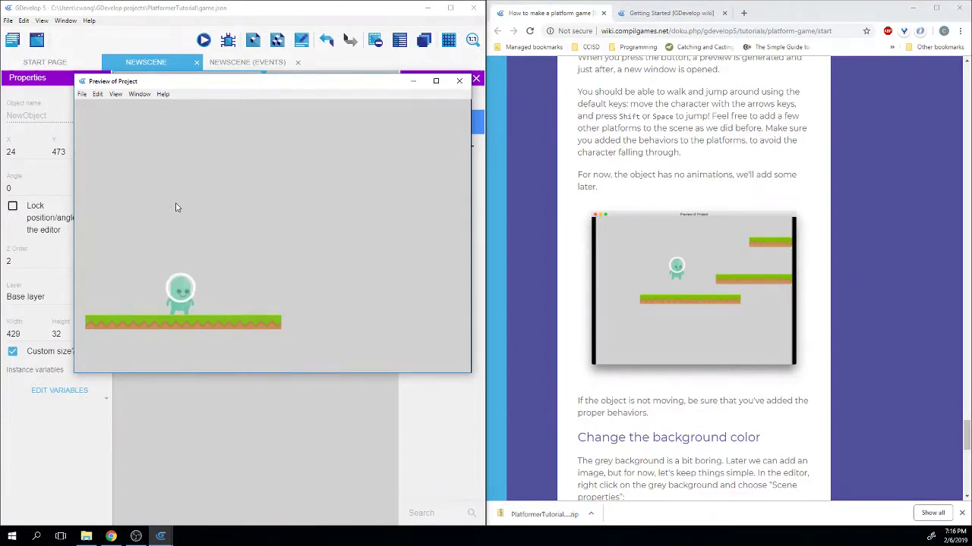
key(space)
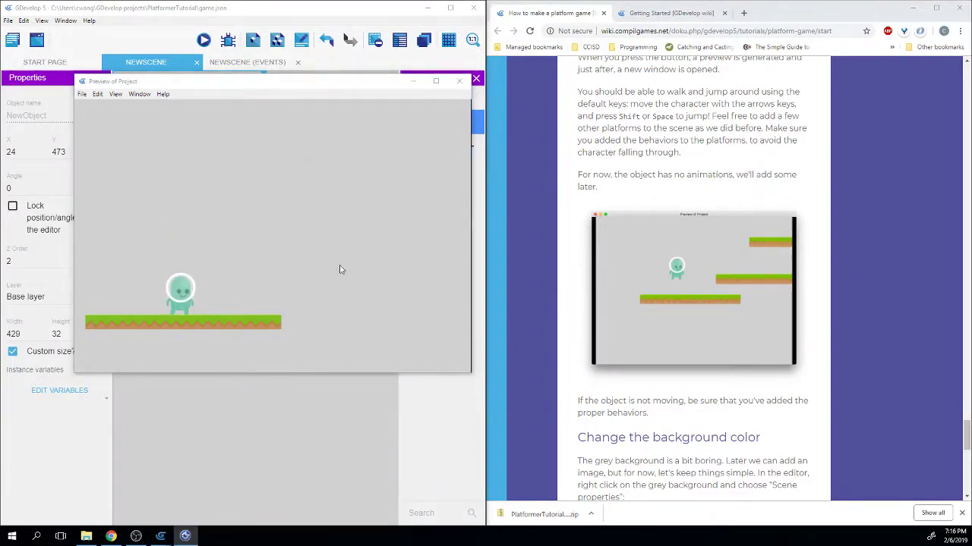
Step: Decline turning on Sticky Keys and close the preview window
drag(0, 101, 211, 153)
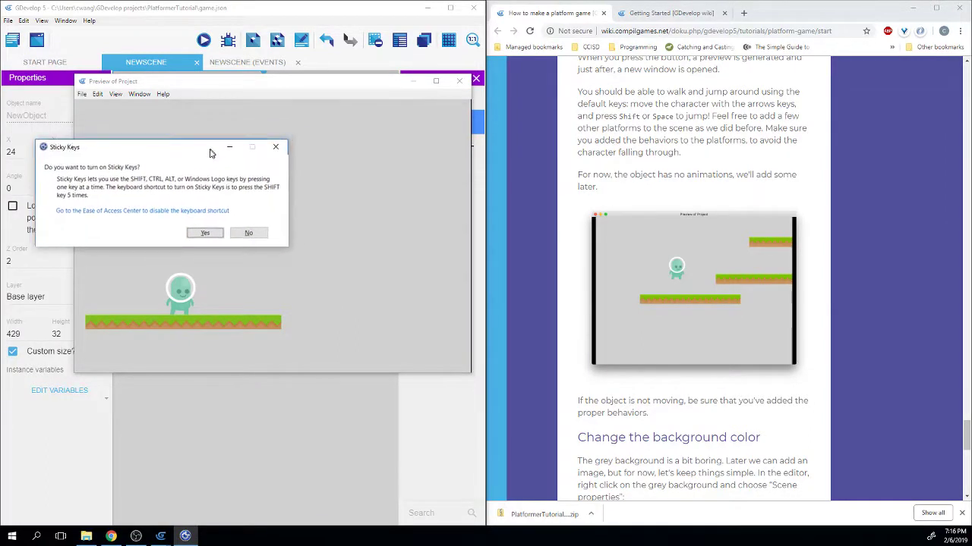
click(249, 233)
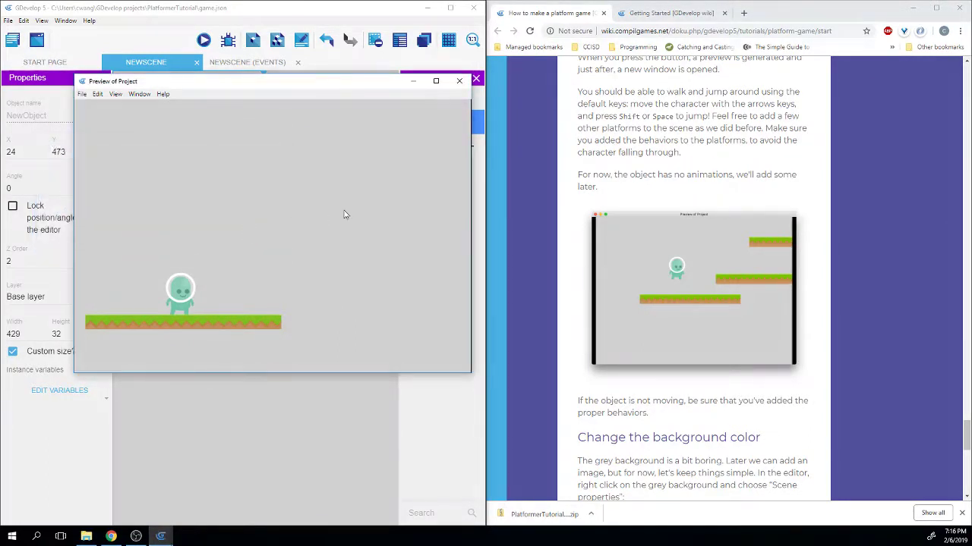
click(461, 84)
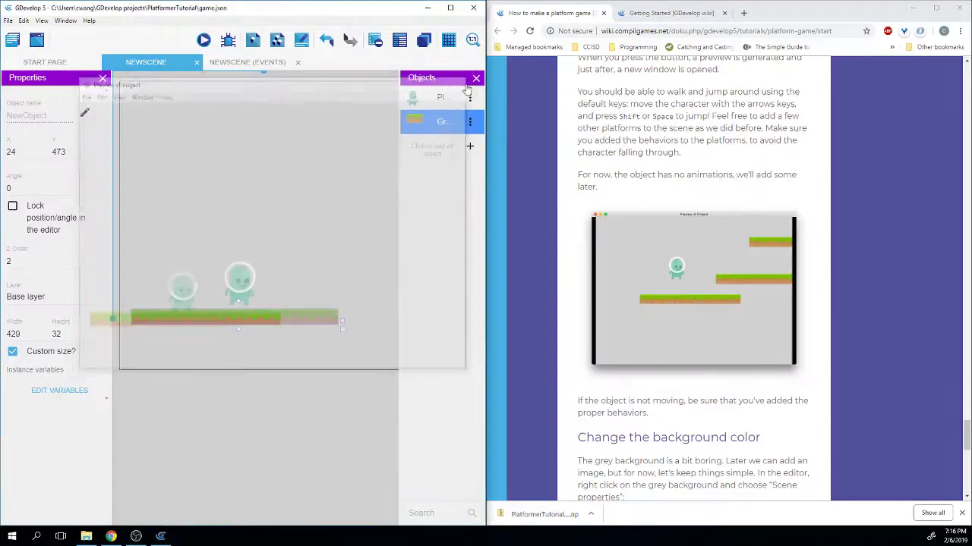
Step: Deselect the platform in the scene and read the tutorial's note on animations and its section on changing the background color
click(348, 238)
scroll(616, 267, down, 3)
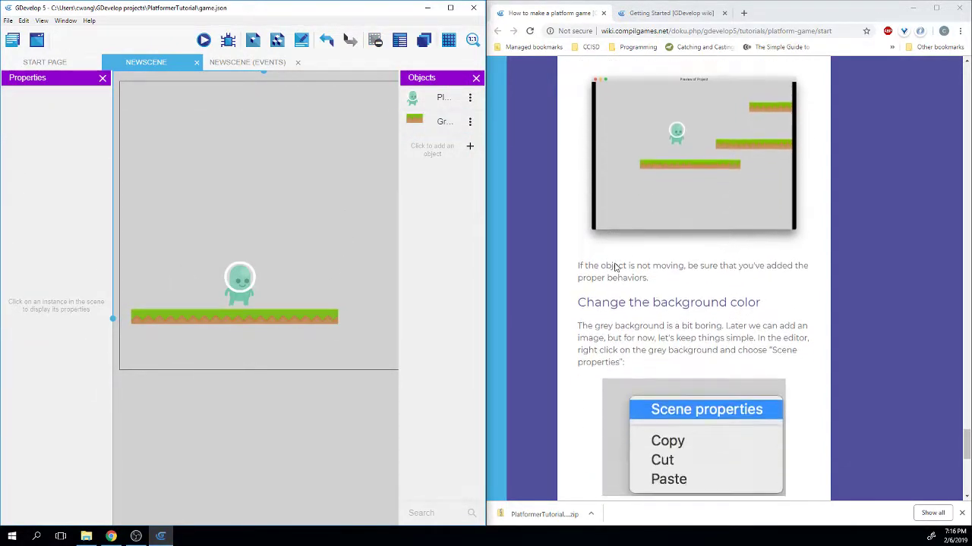
drag(648, 213, 580, 196)
click(580, 196)
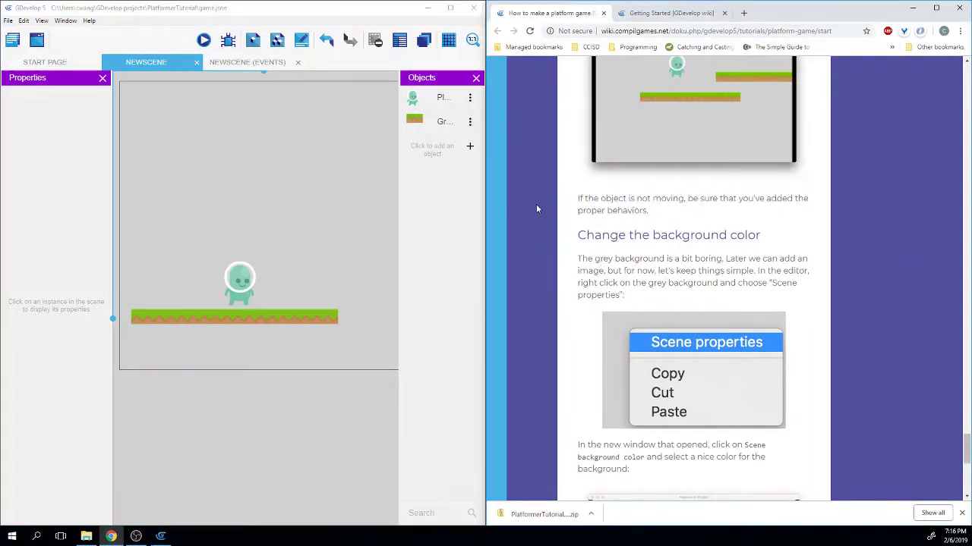
scroll(536, 208, down, 1)
scroll(546, 212, up, 4)
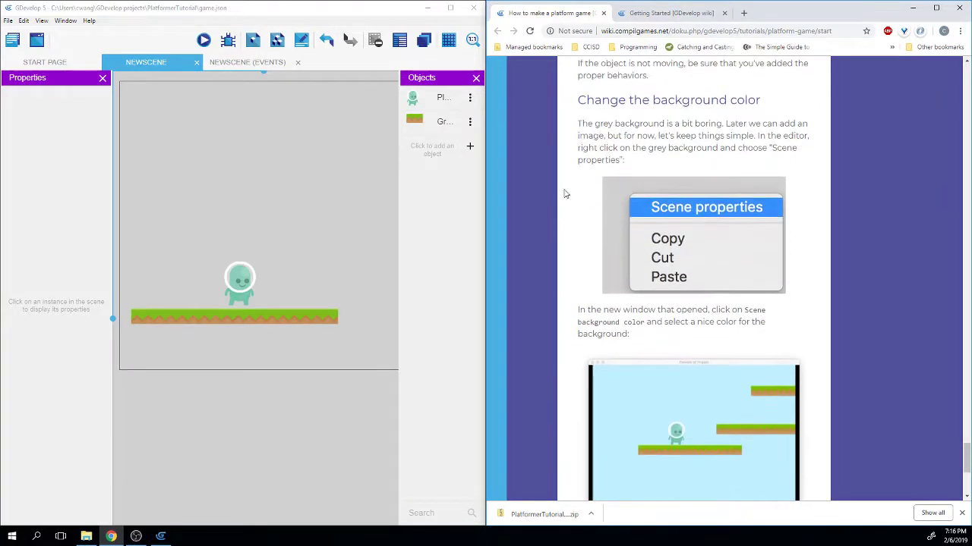
drag(579, 175, 626, 182)
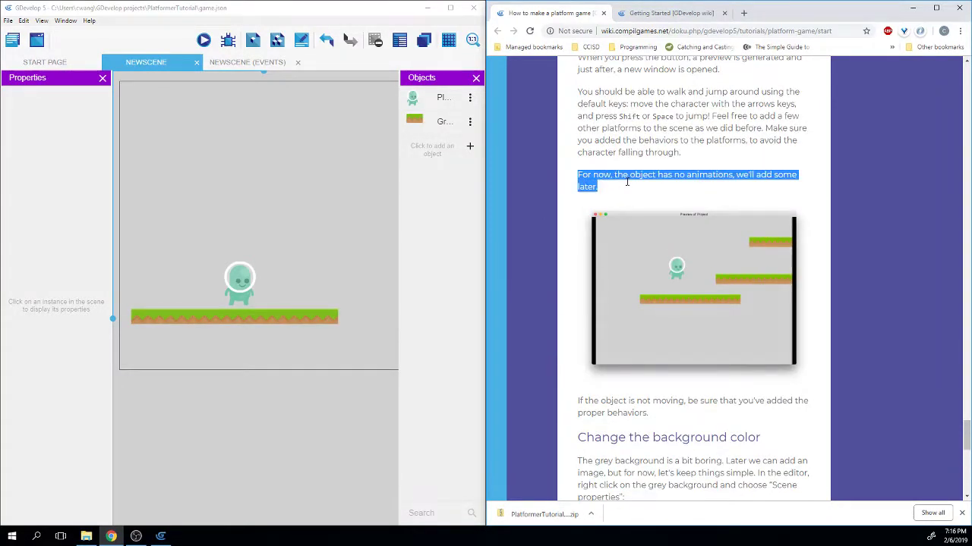
scroll(577, 258, down, 2)
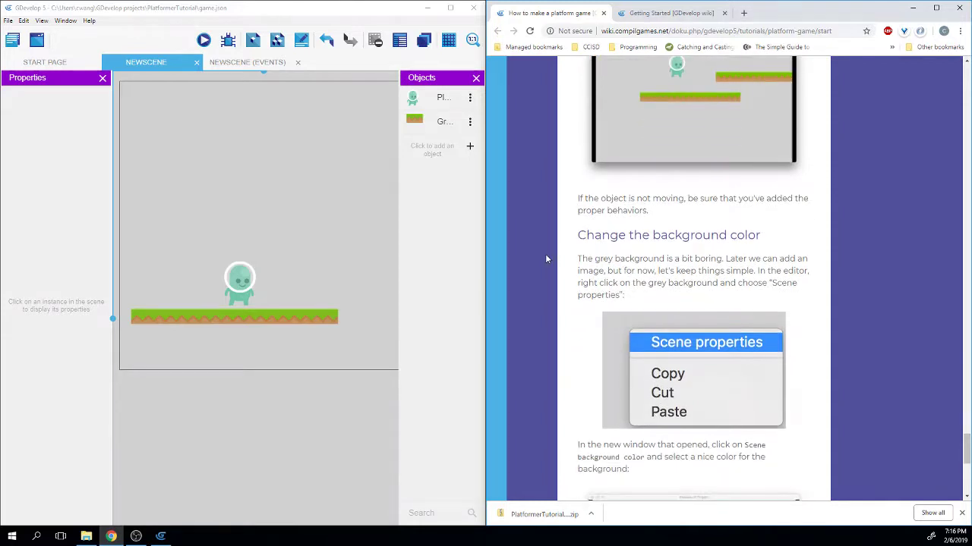
scroll(549, 255, down, 3)
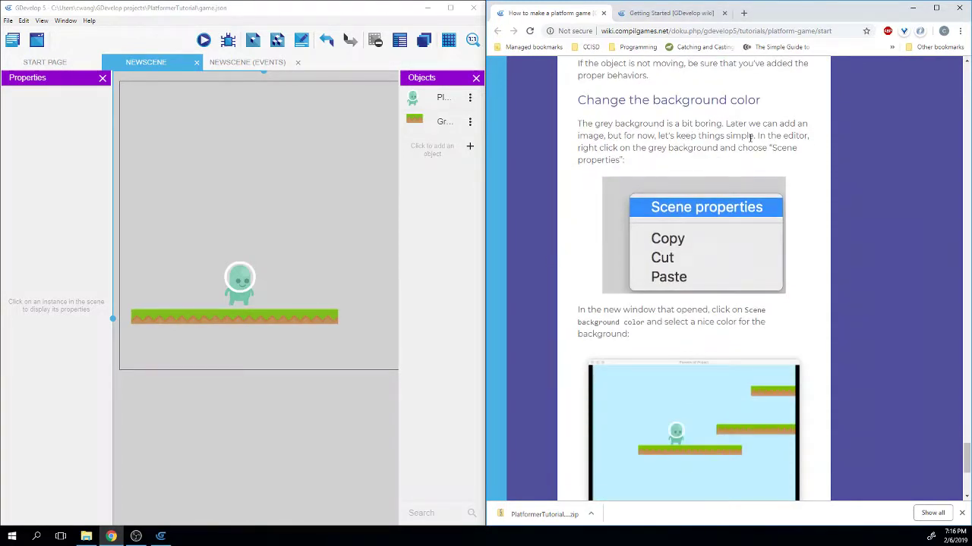
Step: Set the scene background color to teal 5BD0B8 in the scene properties and apply it
right_click(246, 157)
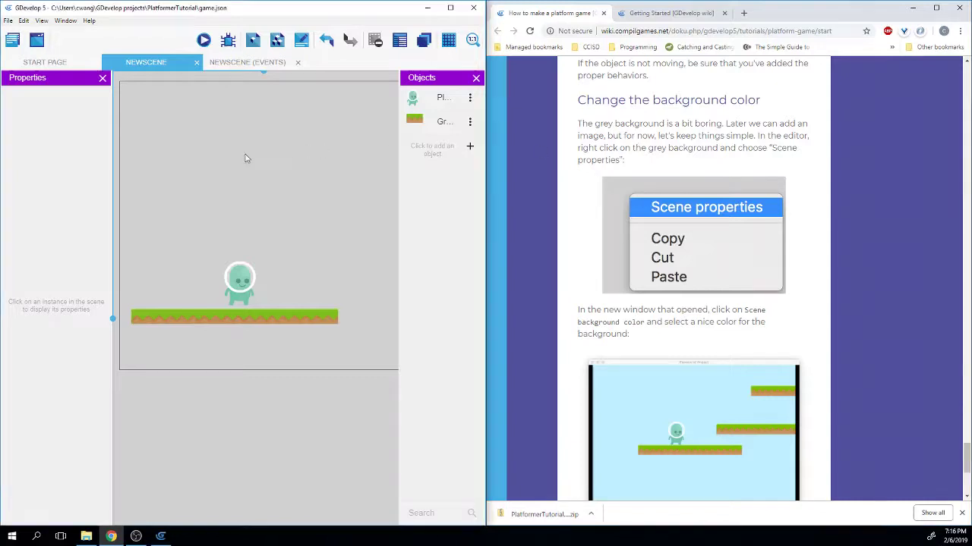
click(282, 162)
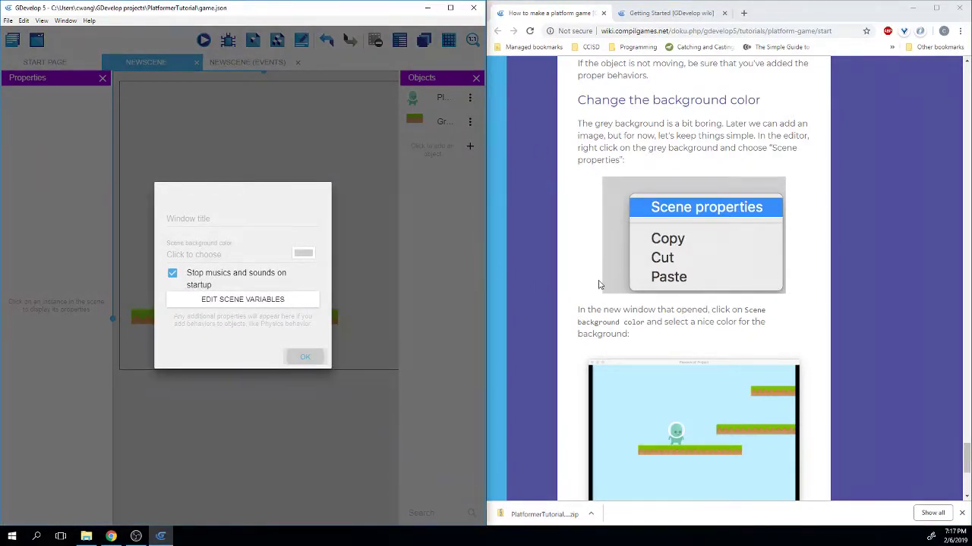
scroll(598, 285, down, 3)
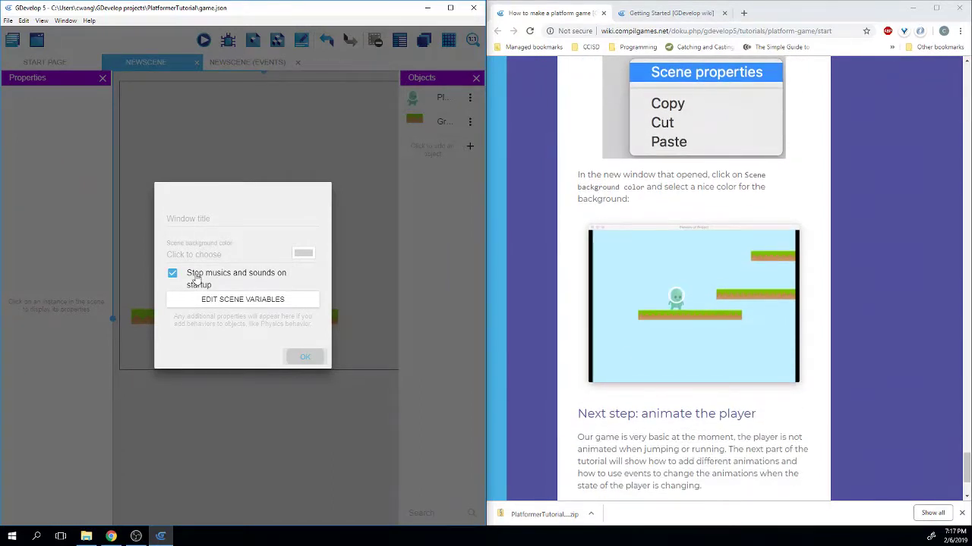
click(264, 245)
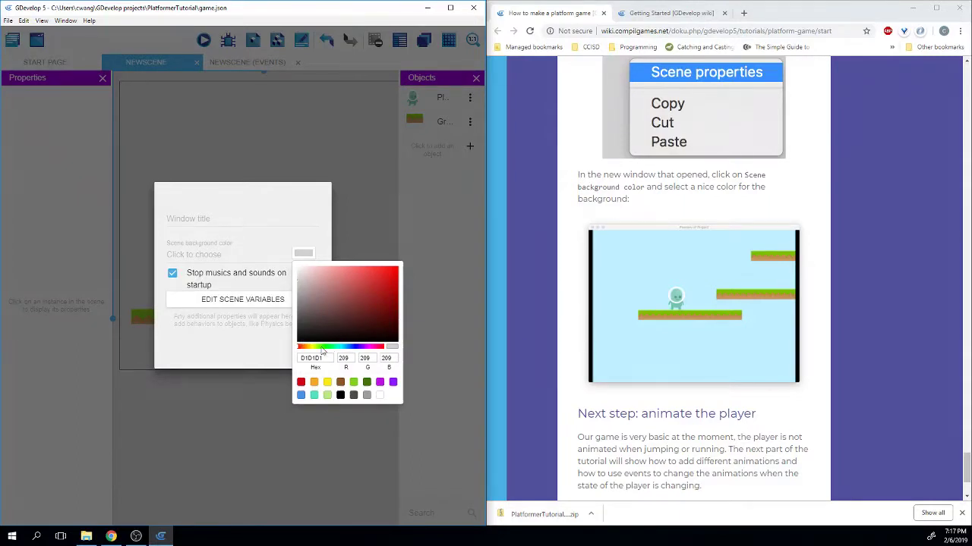
drag(322, 350, 341, 350)
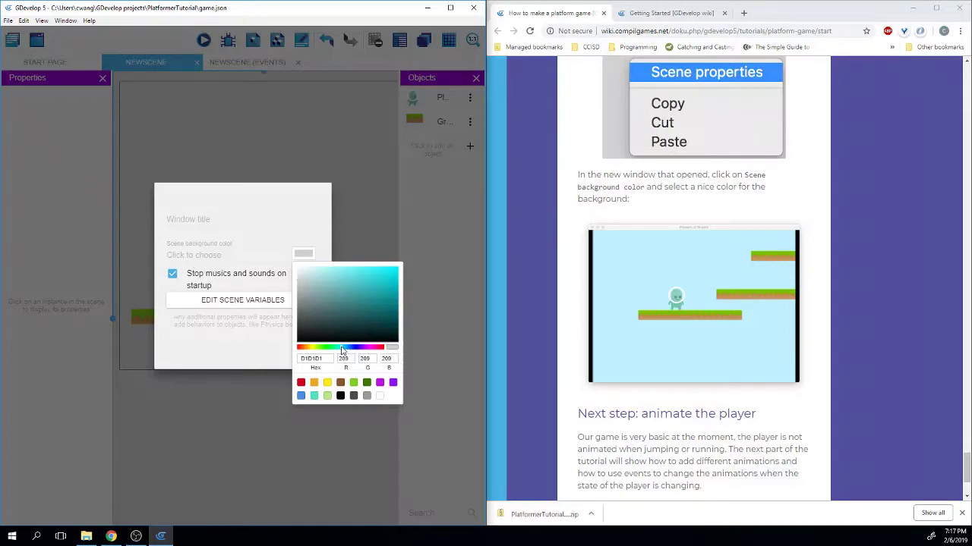
drag(342, 351, 346, 351)
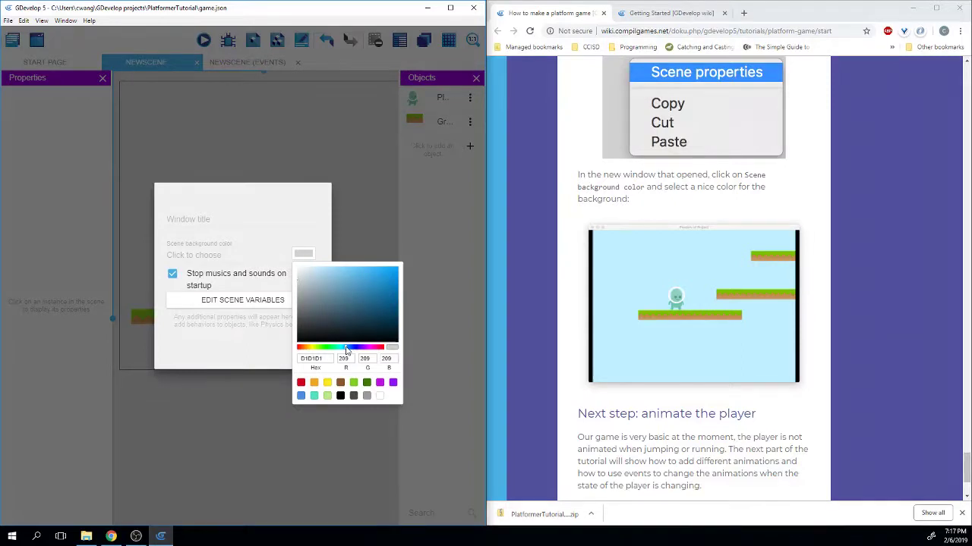
click(339, 351)
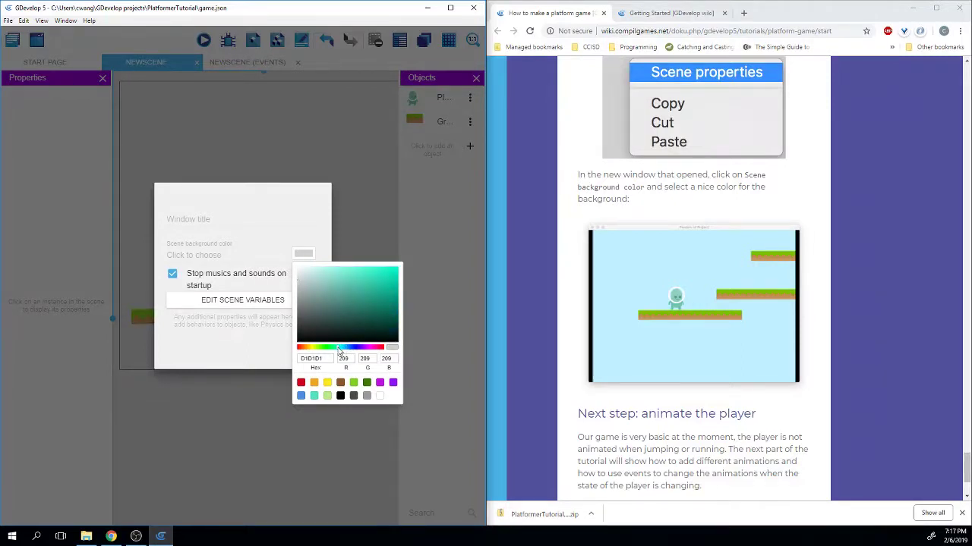
drag(371, 291, 353, 280)
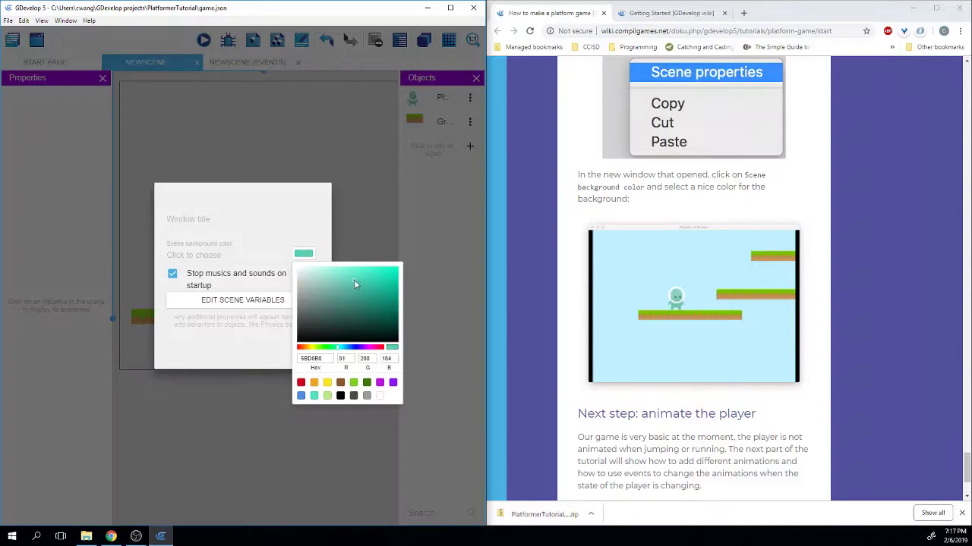
click(308, 229)
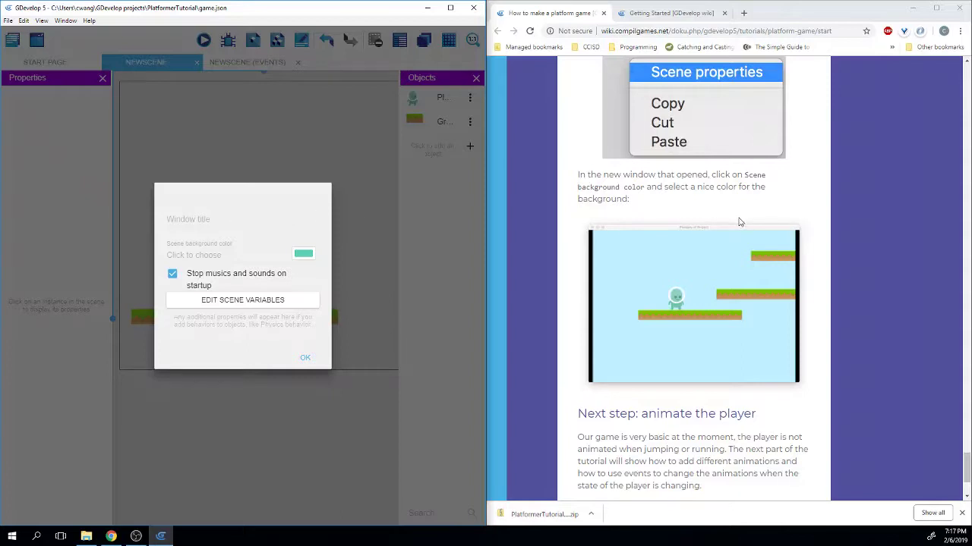
click(306, 359)
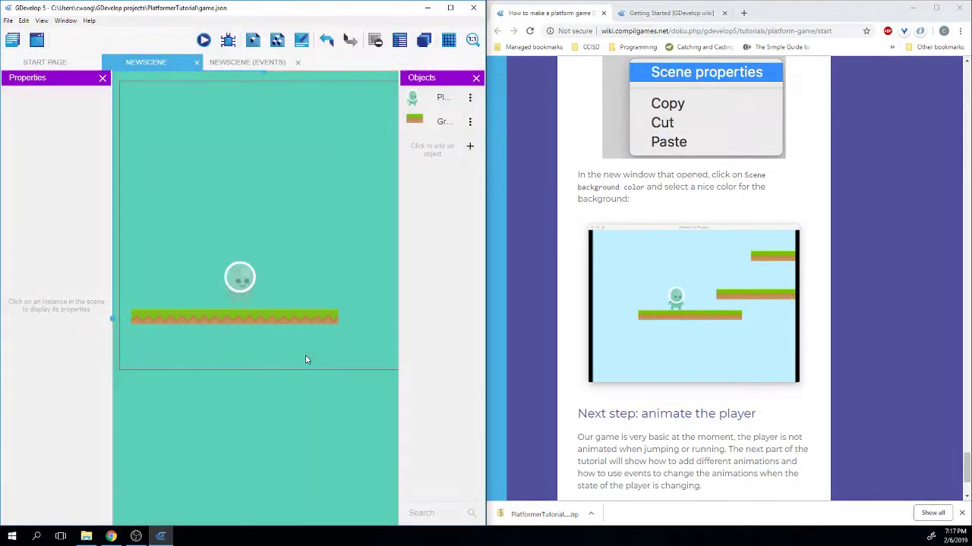
Step: Change the scene background color to light blue 7ADDF2 in the scene properties and apply it
right_click(287, 218)
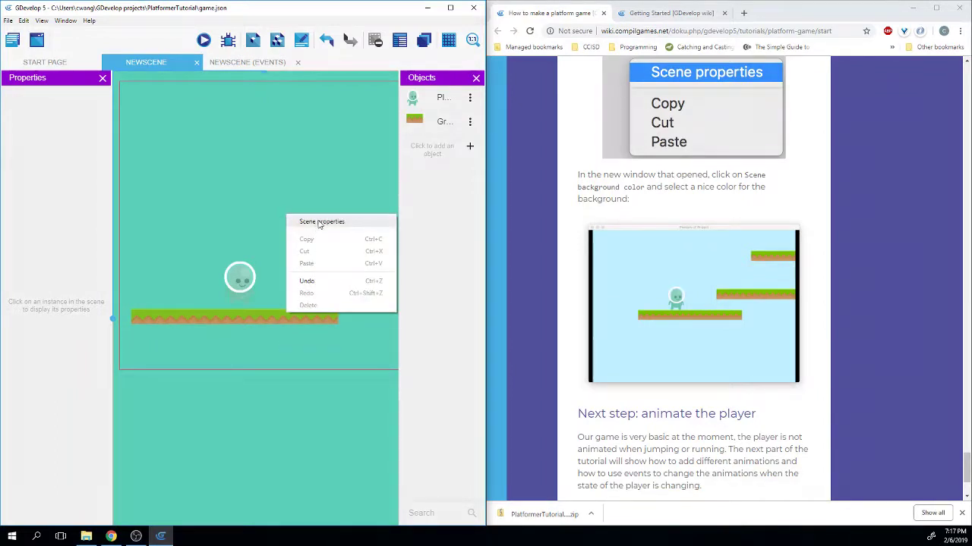
click(320, 223)
click(301, 256)
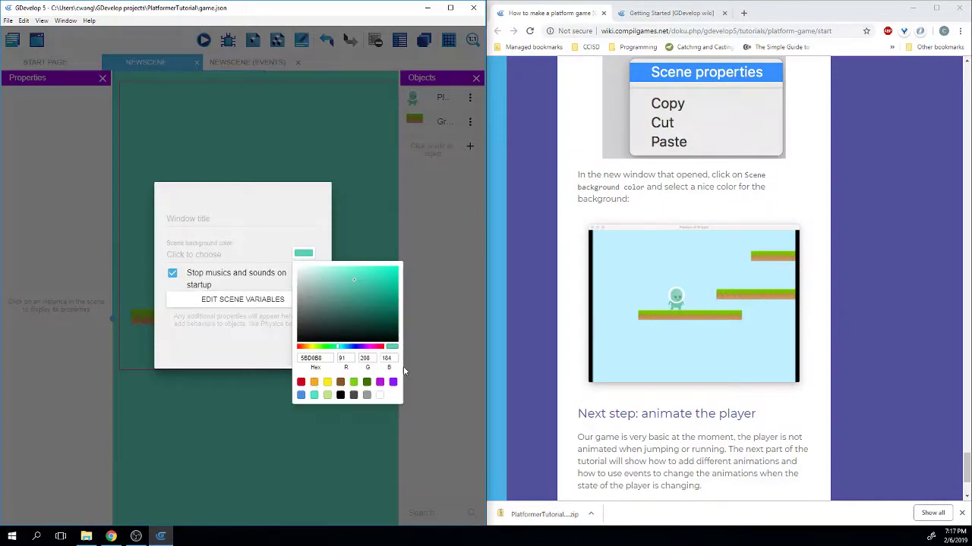
drag(337, 347, 343, 347)
click(347, 273)
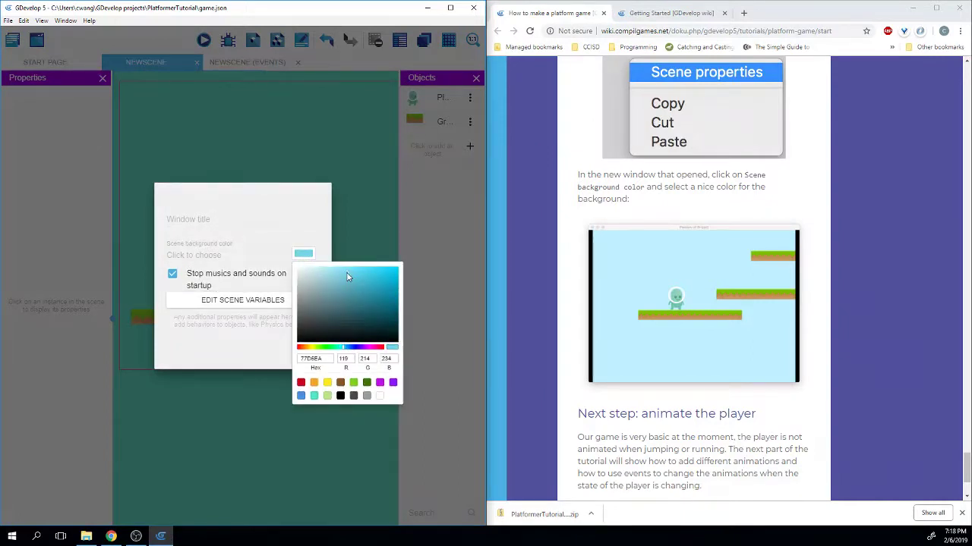
click(273, 236)
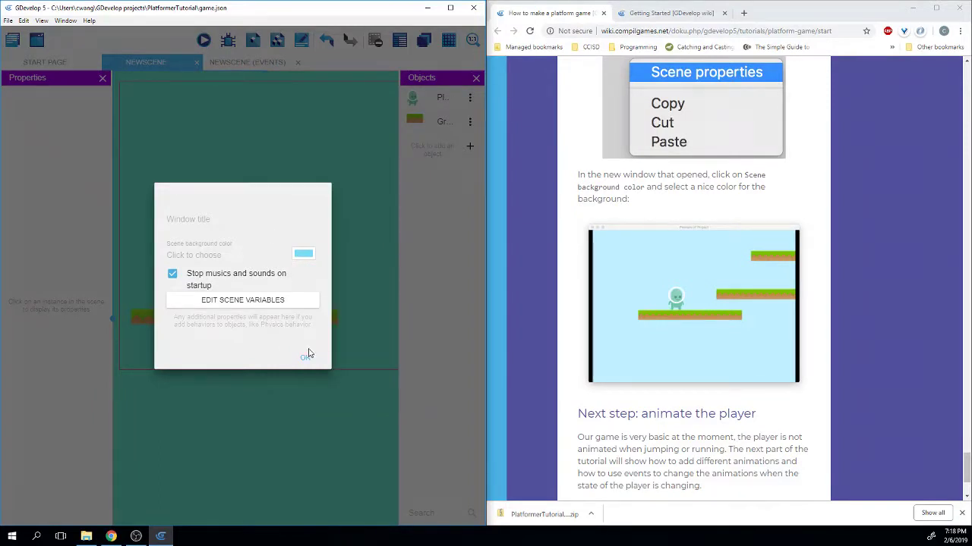
click(306, 356)
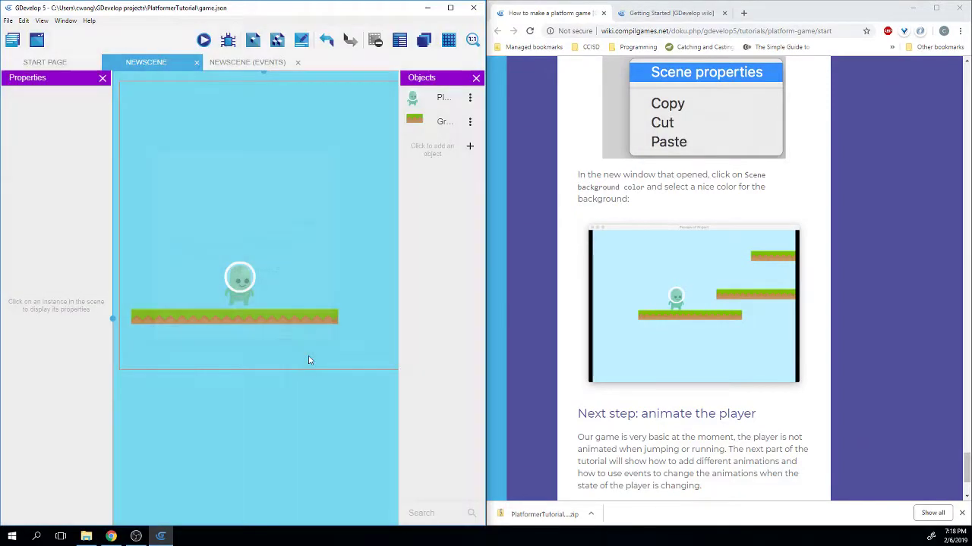
Step: Change the scene background color to bright blue 47C3FC in the scene properties and apply it
right_click(314, 233)
click(343, 243)
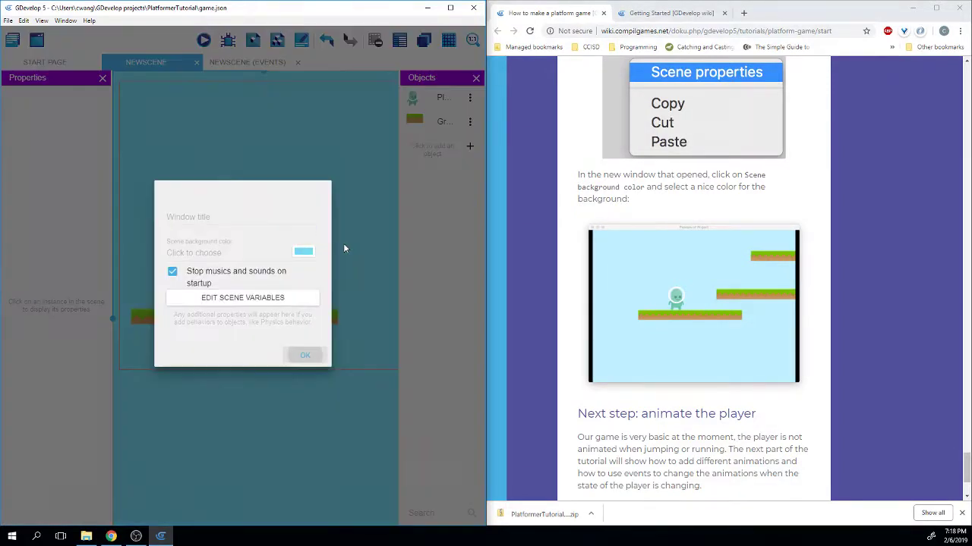
click(302, 251)
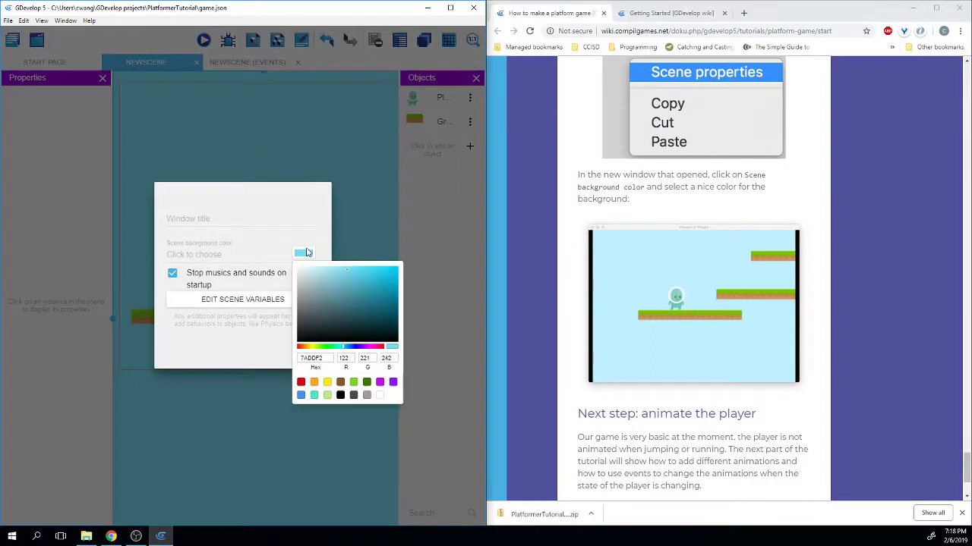
click(346, 346)
drag(366, 269, 369, 270)
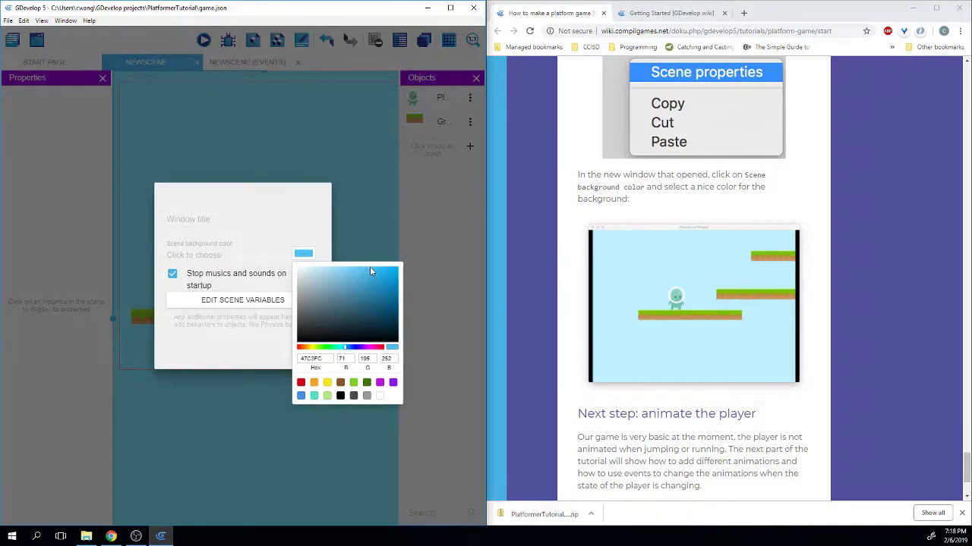
click(322, 202)
click(308, 357)
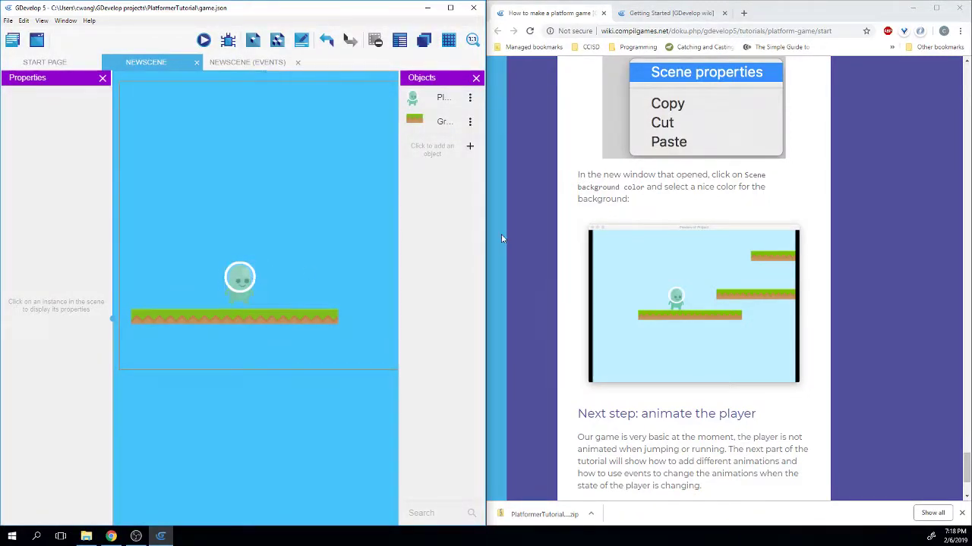
Step: Open the next part of the tutorial about player animations and read its introduction and Add animations section
scroll(562, 224, down, 2)
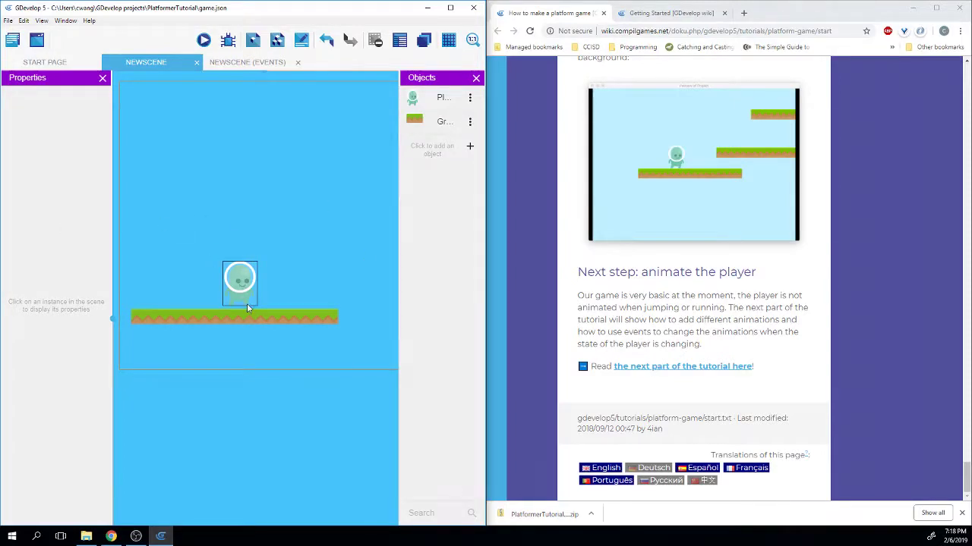
click(710, 367)
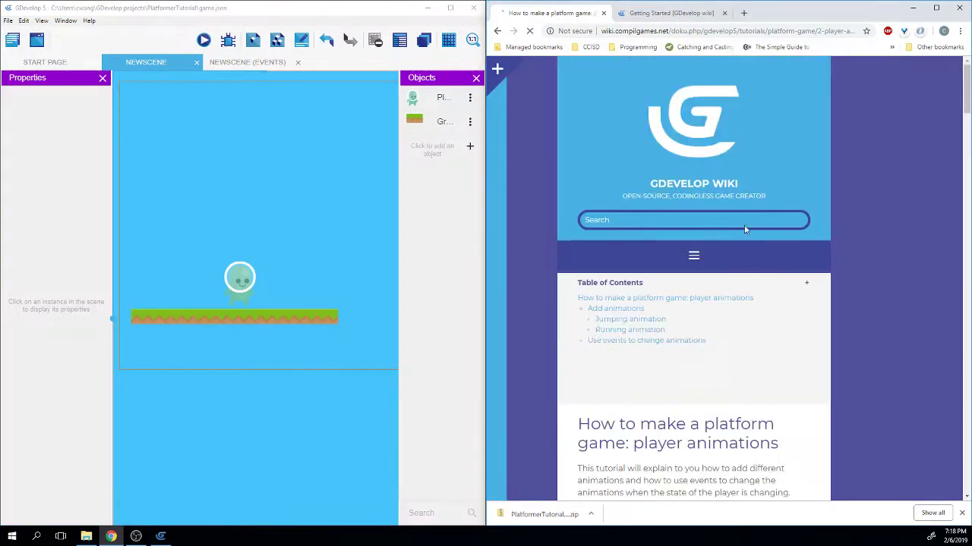
scroll(850, 218, down, 5)
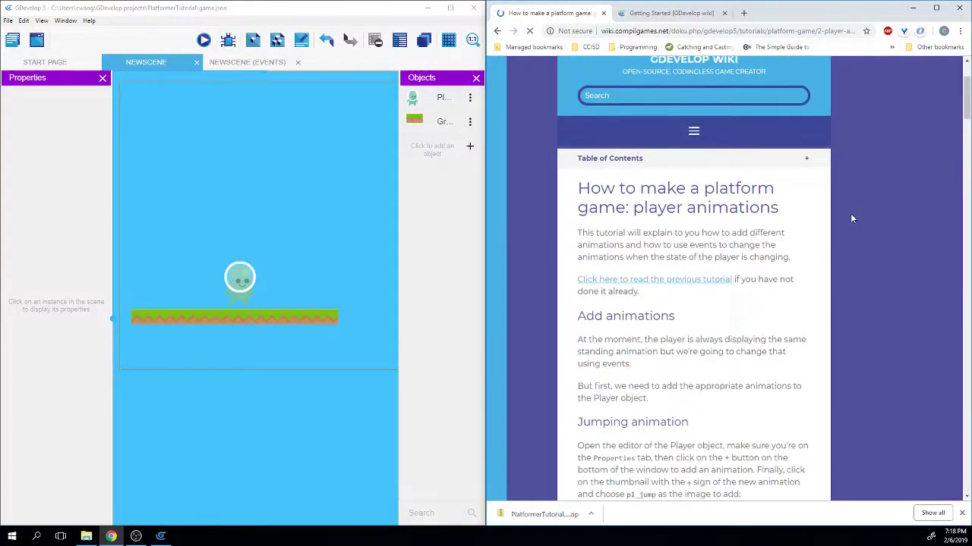
scroll(850, 219, up, 1)
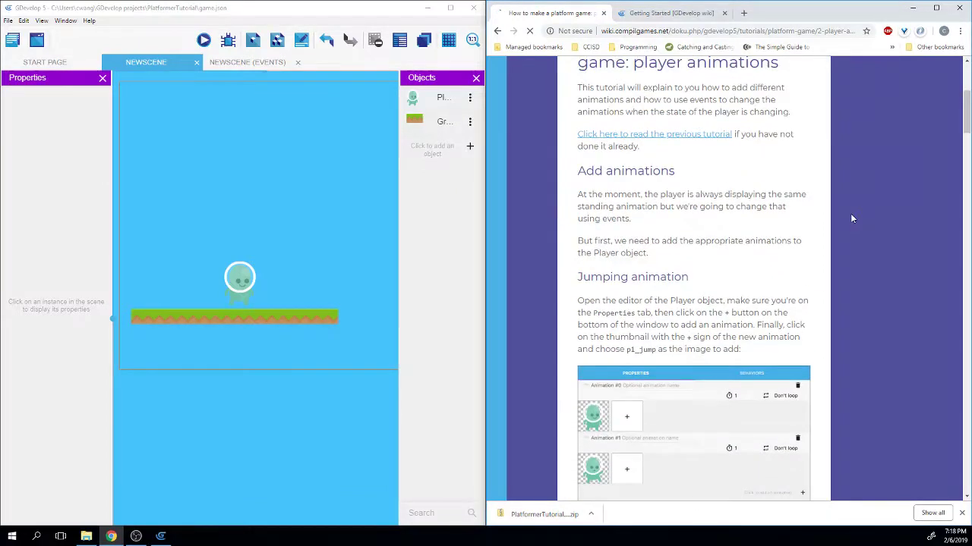
scroll(851, 213, down, 1)
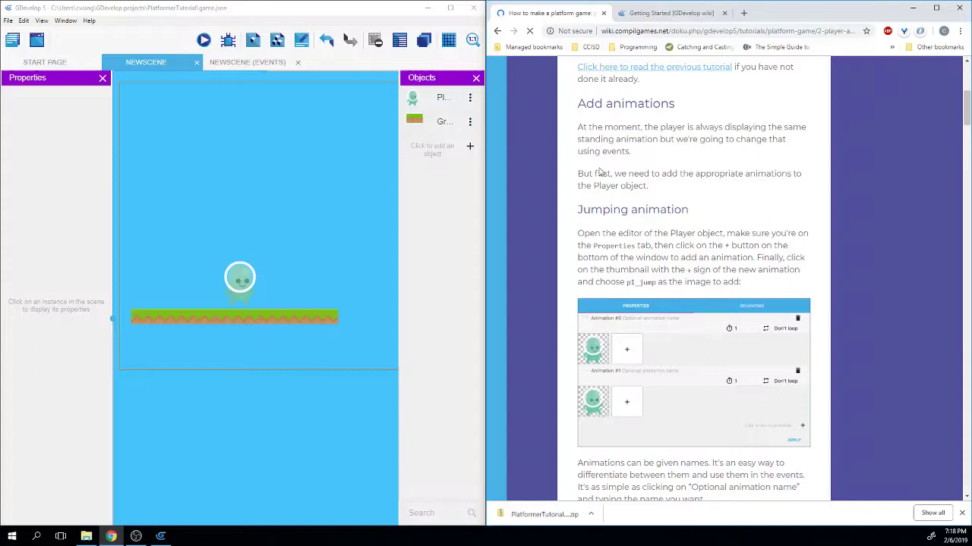
Step: Preview the scene, move the player right and left on the platform, and close the preview window
click(204, 41)
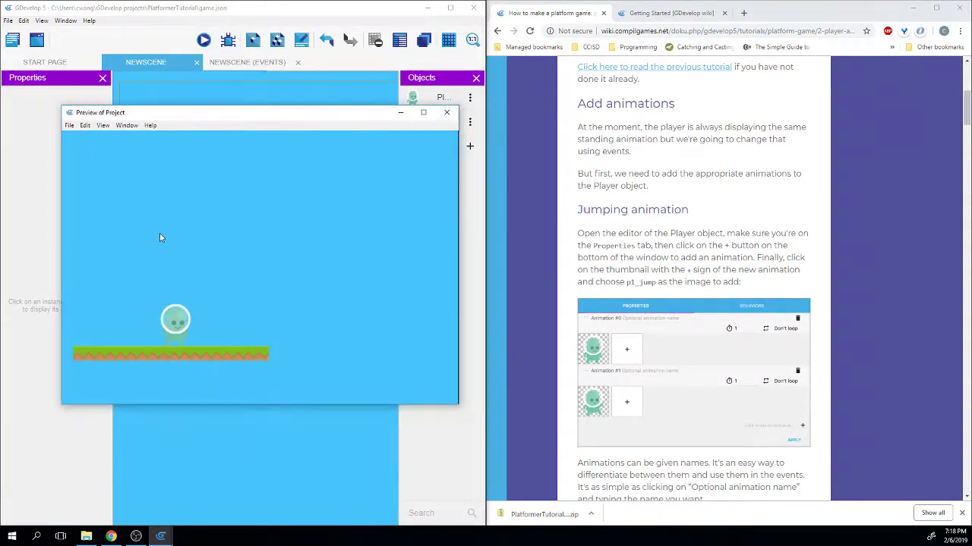
key(Right)
key(Left)
key(Right)
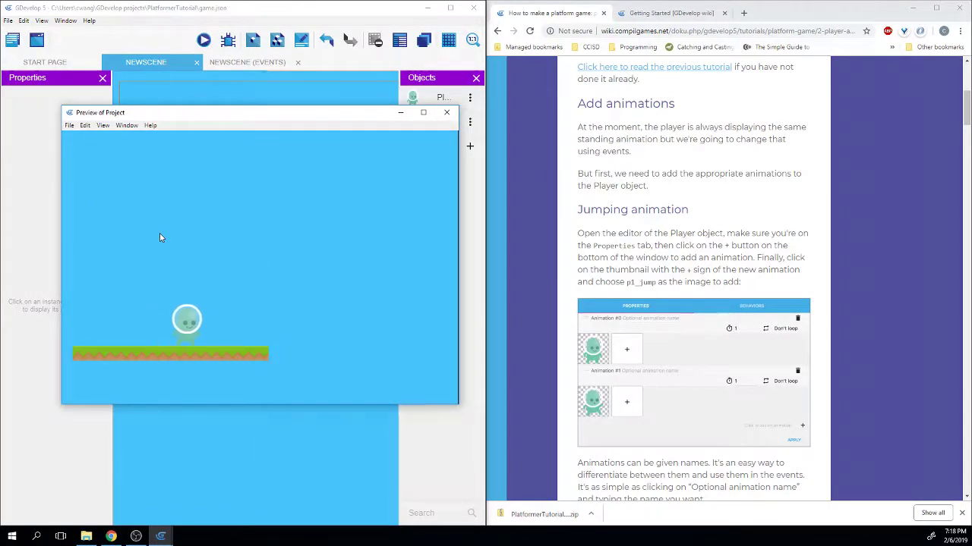
key(Left)
click(446, 112)
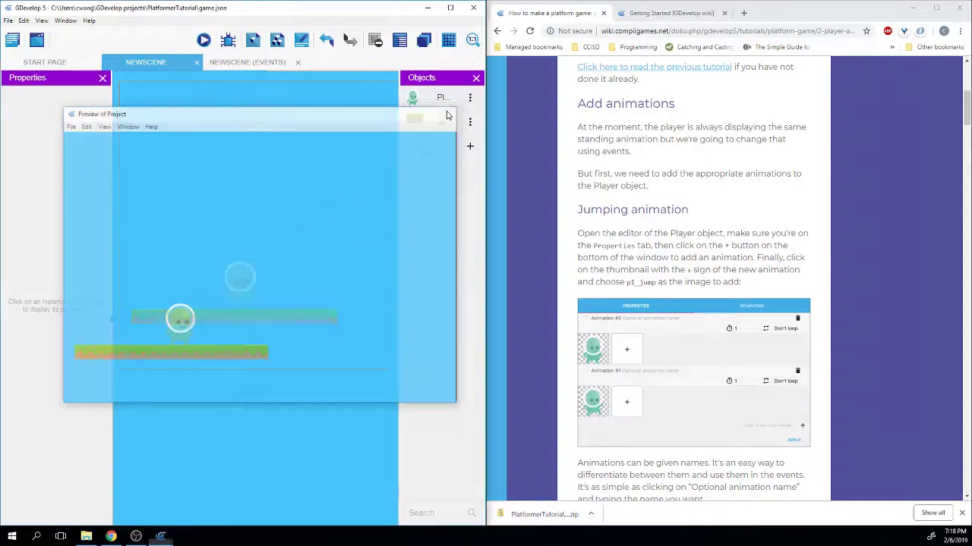
Step: Change the scene background color to a paler, less saturated blue in the scene properties and apply it
right_click(264, 169)
click(284, 175)
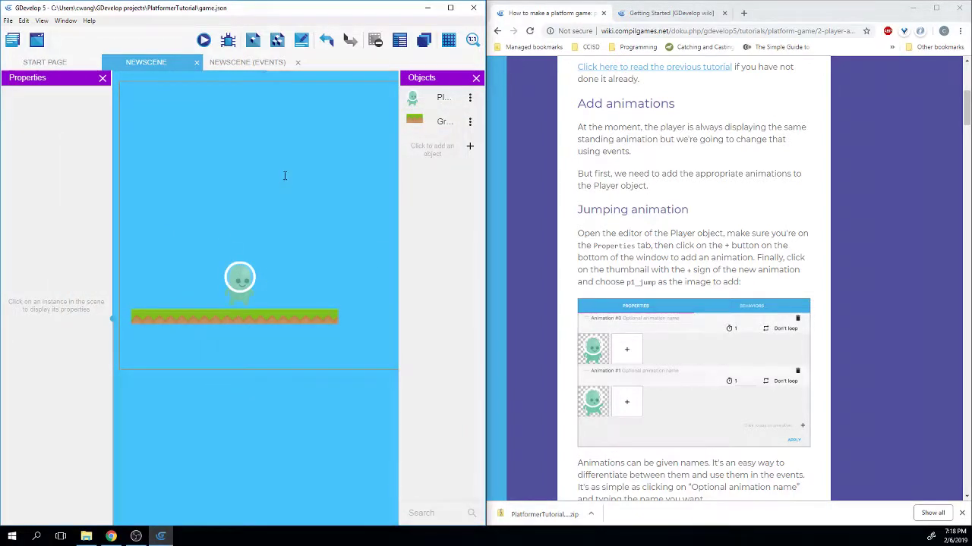
click(302, 255)
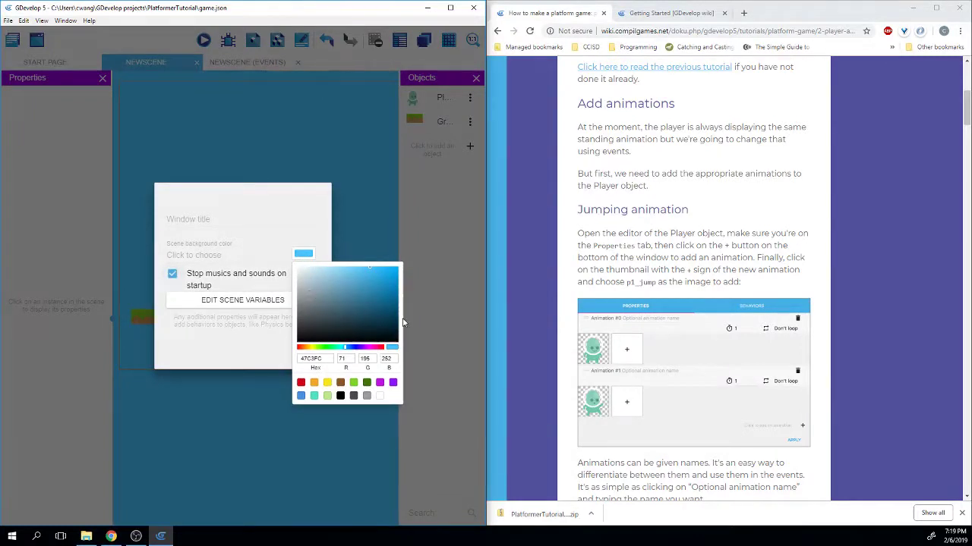
mouse_move(376, 287)
mouse_down()
mouse_move(318, 301)
mouse_move(303, 291)
mouse_move(322, 281)
mouse_up()
click(309, 218)
click(307, 356)
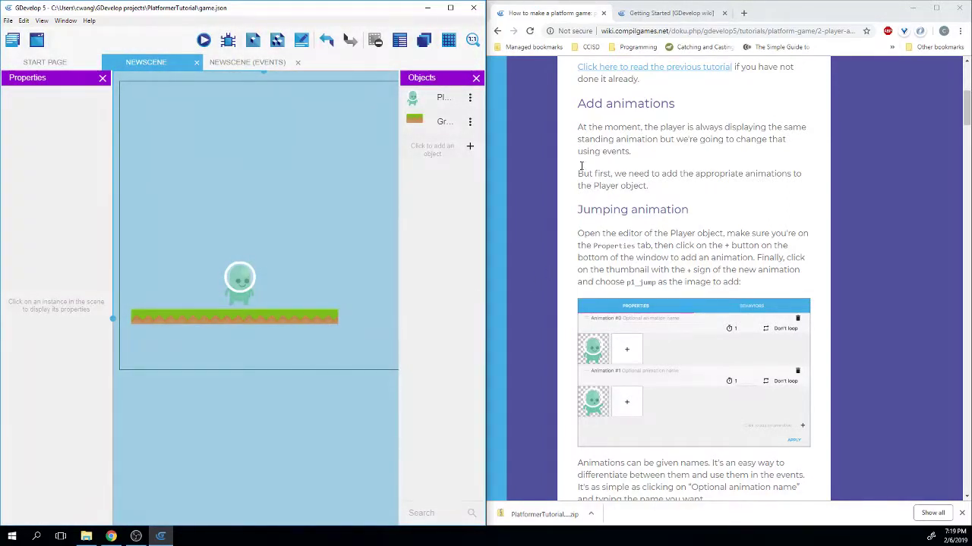
Step: Read the tutorial's note on adding animations to the Player object and its Jumping animation instructions
drag(582, 173, 675, 150)
click(651, 144)
click(639, 165)
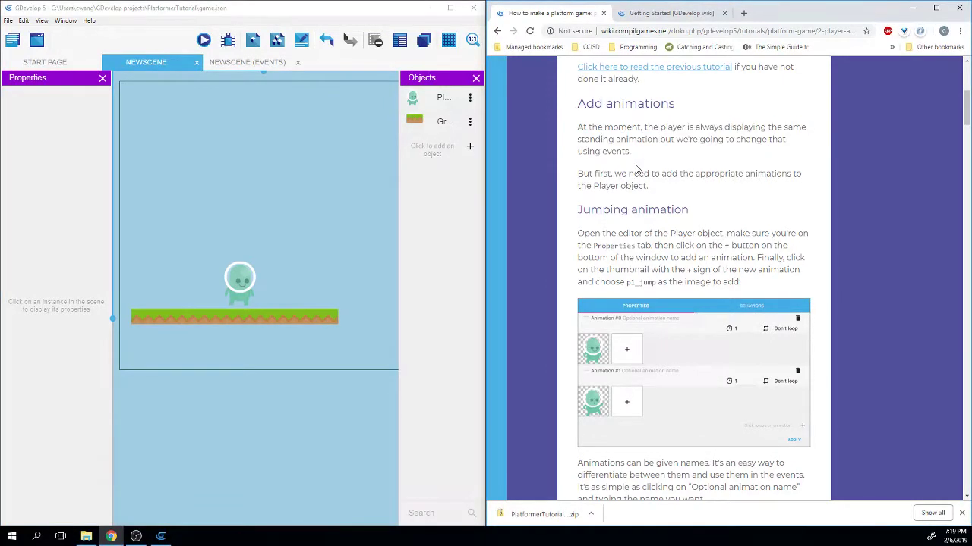
drag(572, 177, 657, 191)
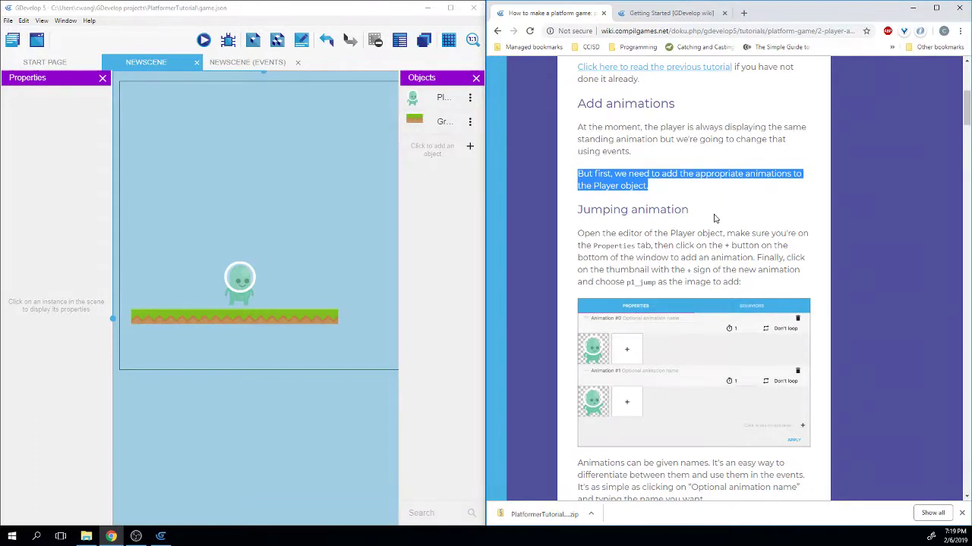
scroll(715, 218, down, 1)
scroll(714, 218, down, 1)
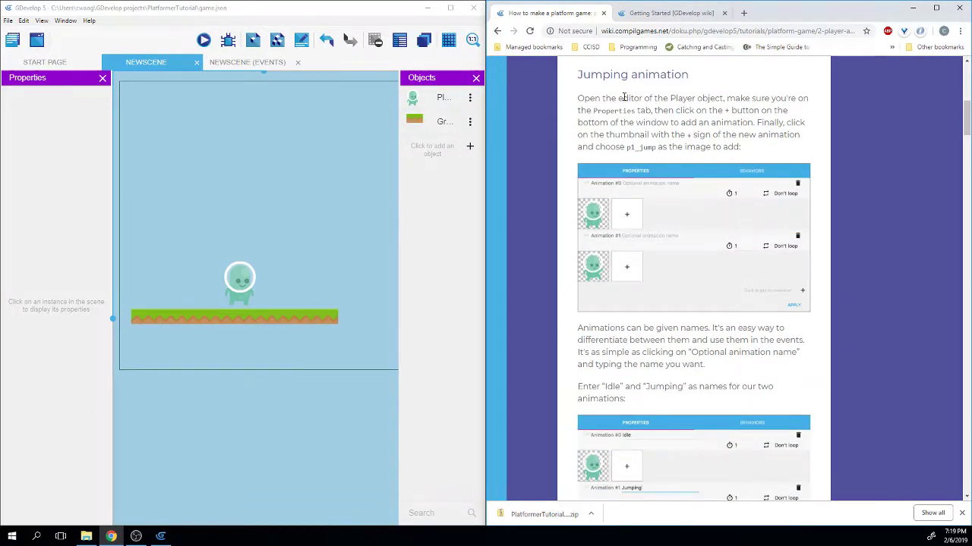
drag(577, 74, 689, 86)
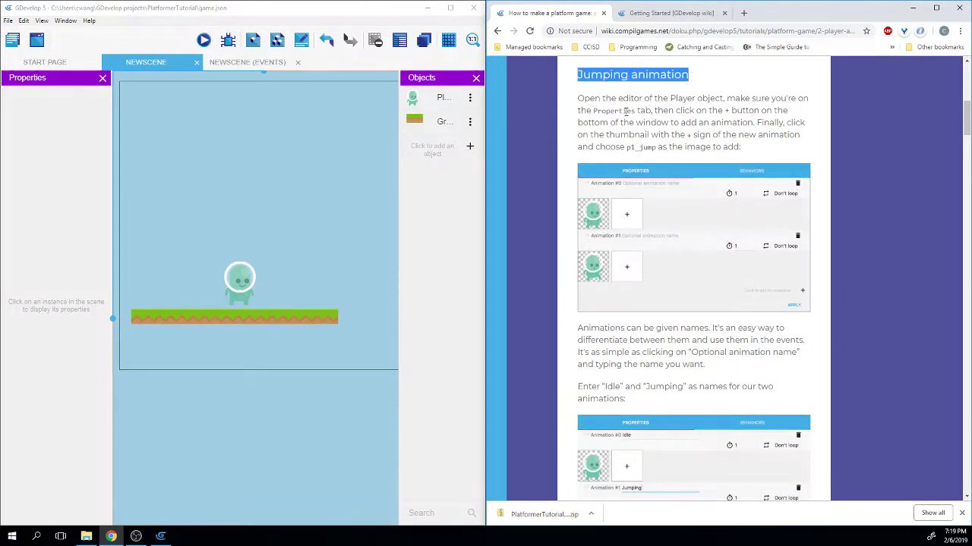
click(573, 119)
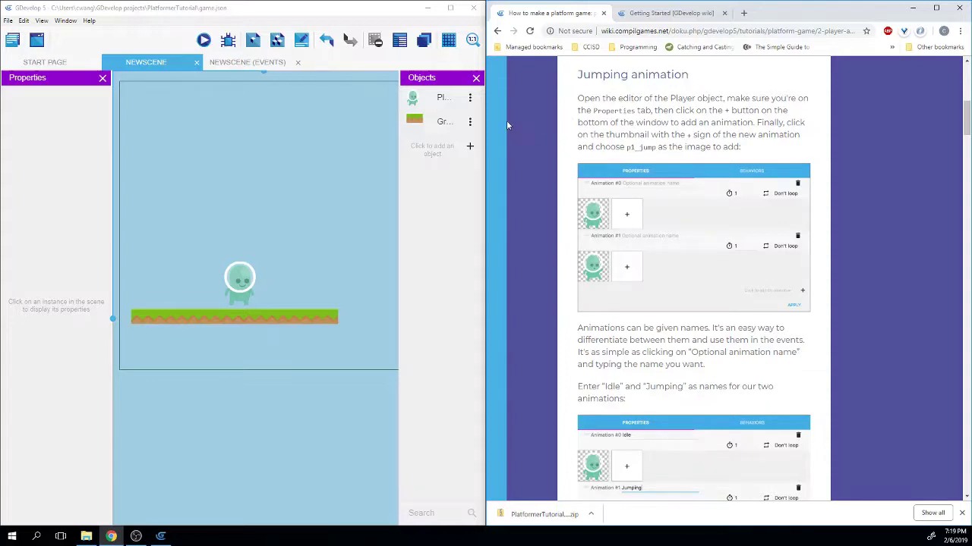
Step: Open the Player object for editing and add a second animation below Animation #0
click(415, 101)
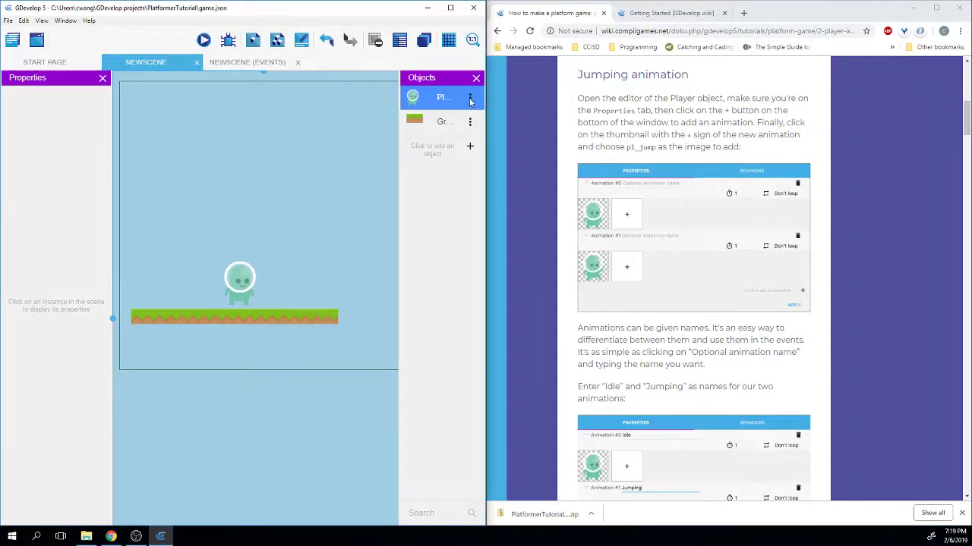
right_click(416, 102)
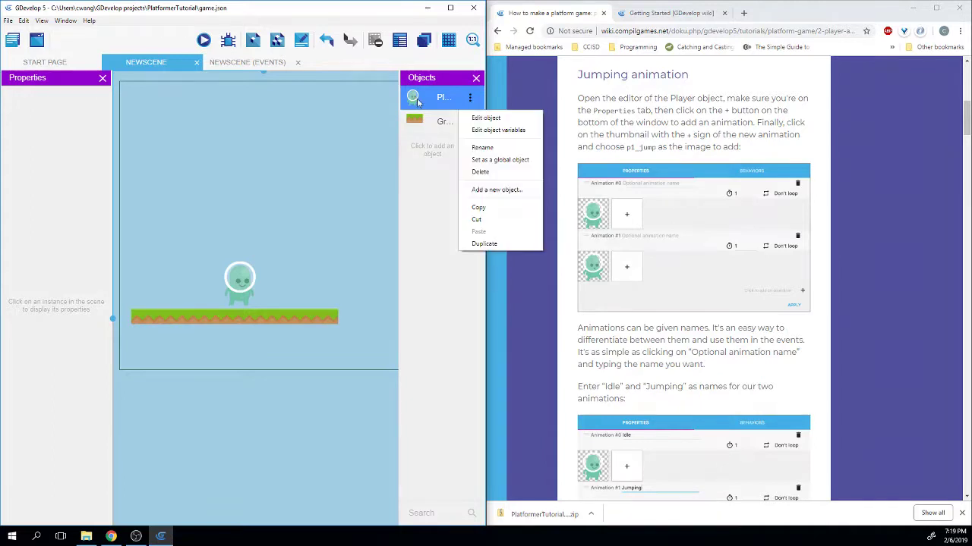
click(468, 117)
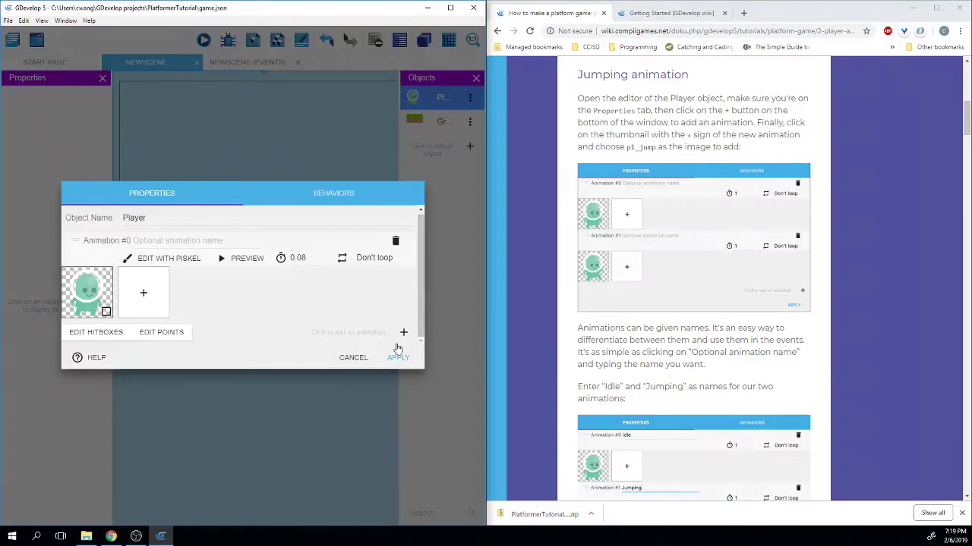
click(403, 332)
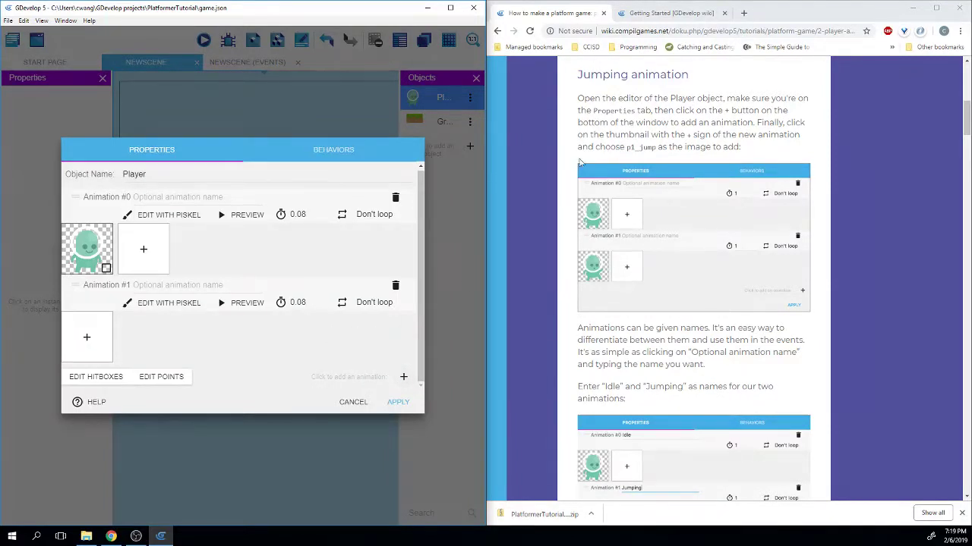
Step: Add the p1_jump image from the PlatformerTutorialResources folder to Player's Animation #1
scroll(703, 146, down, 1)
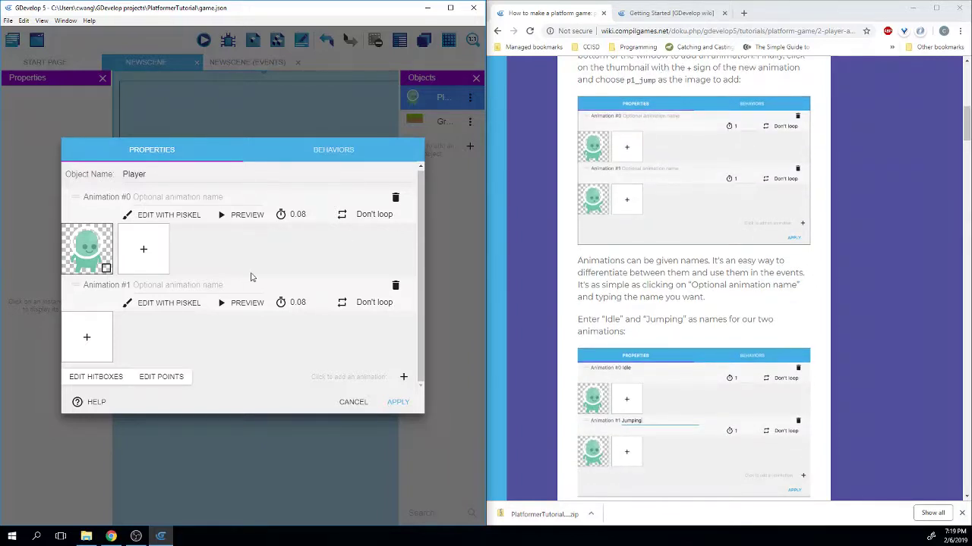
click(96, 334)
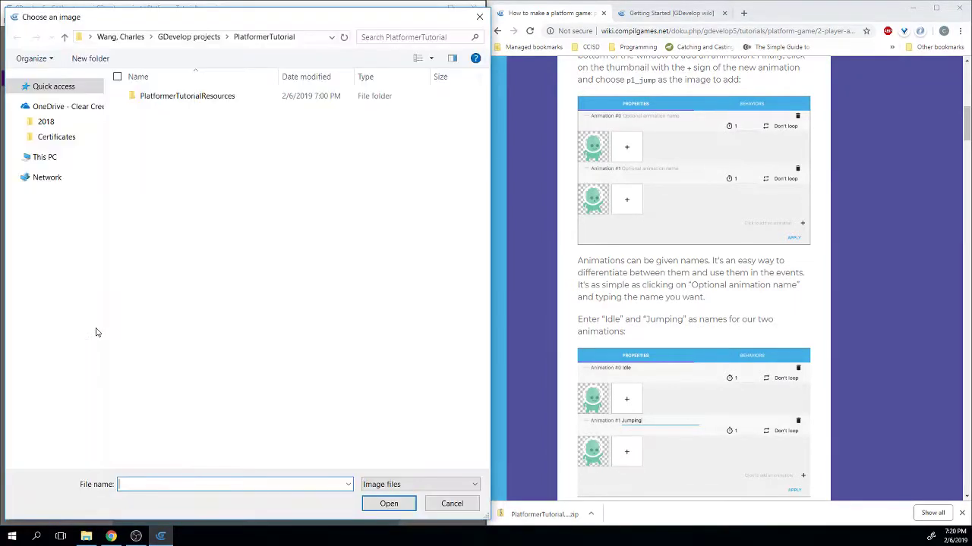
double_click(152, 99)
double_click(298, 182)
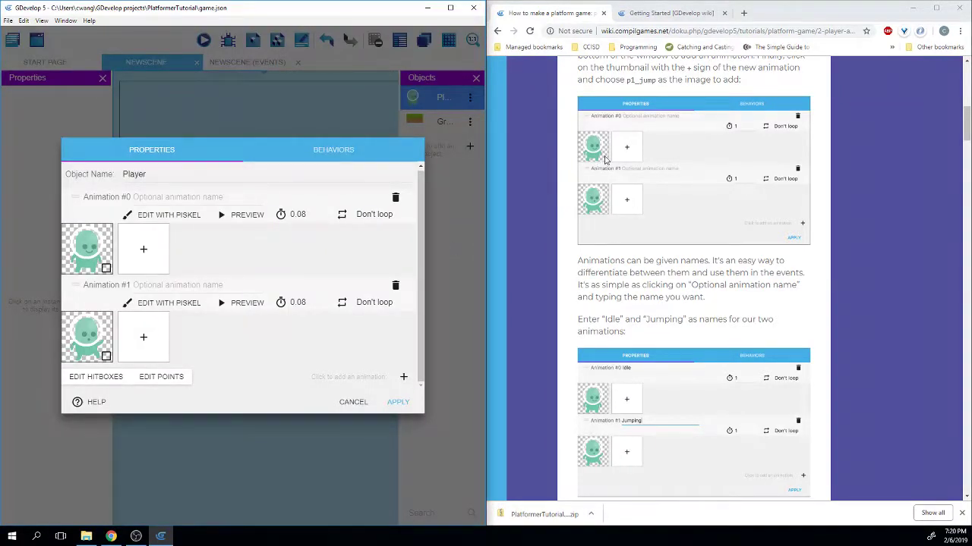
Step: Name Player's Animation #0 Idle and Animation #1 Jumping, as the tutorial instructs
scroll(595, 254, down, 1)
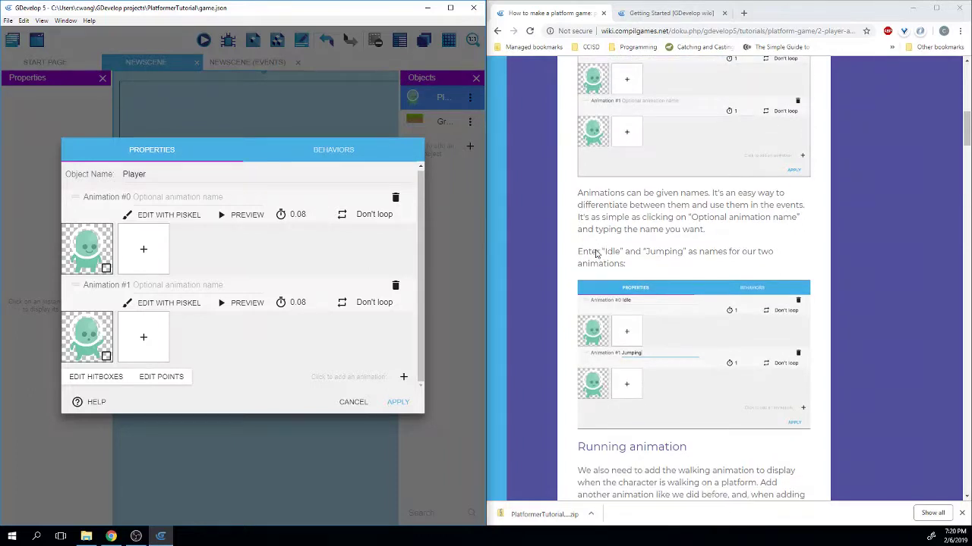
scroll(594, 225, down, 1)
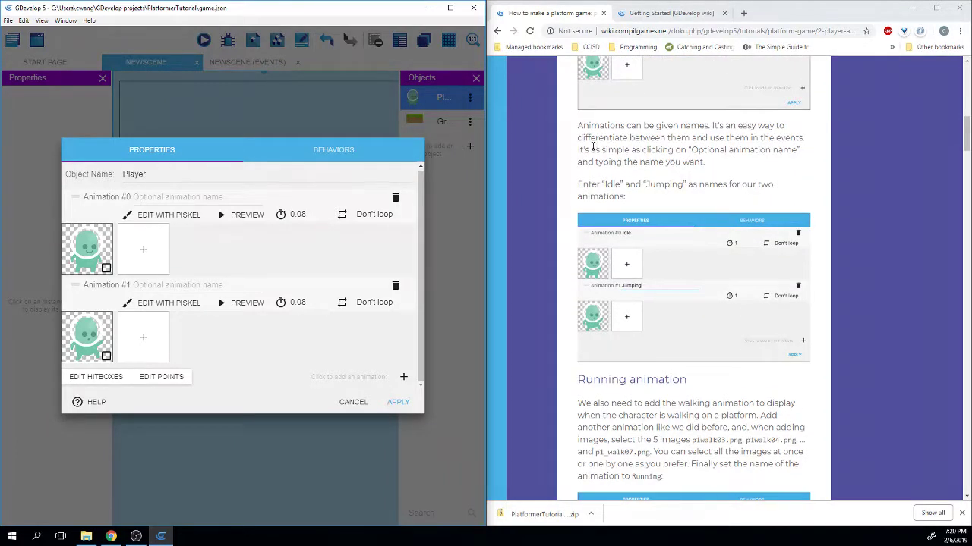
click(158, 197)
text(Idle)
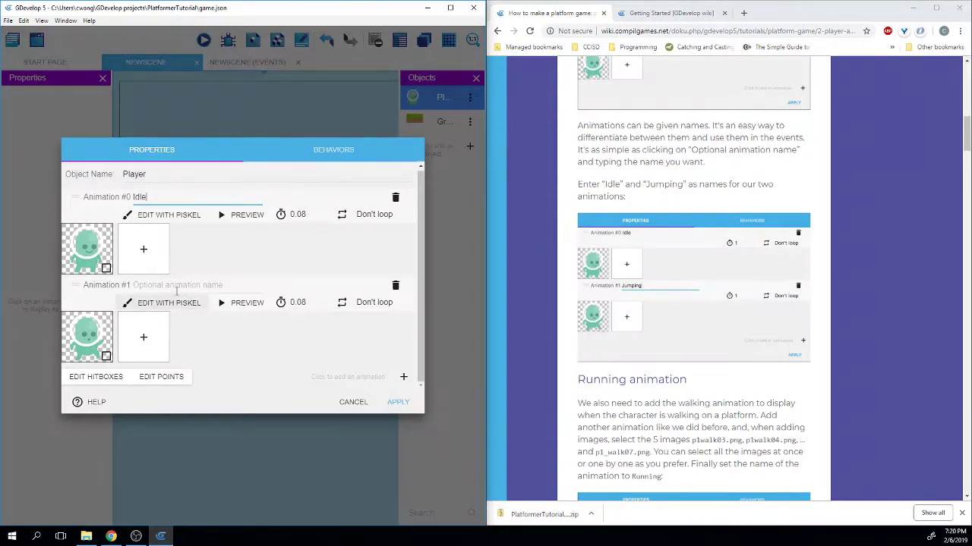
click(177, 285)
text(Jumping)
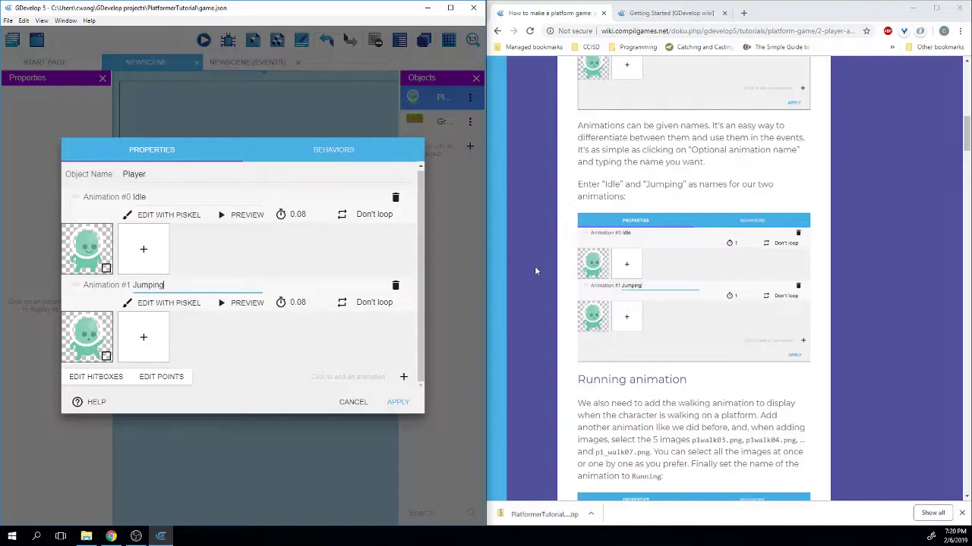
Step: Read the tutorial's Running animation section and add a third animation to the Player object
scroll(543, 266, down, 3)
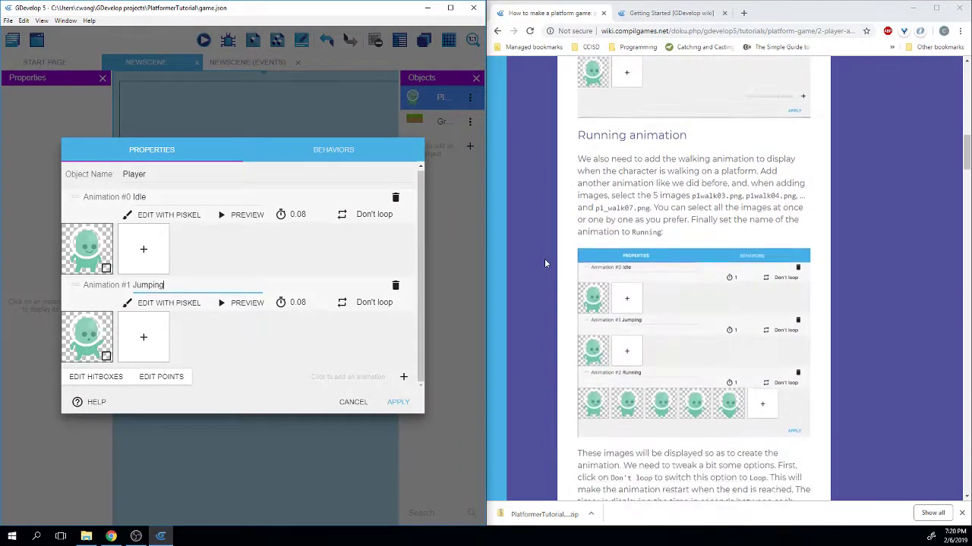
scroll(544, 264, down, 1)
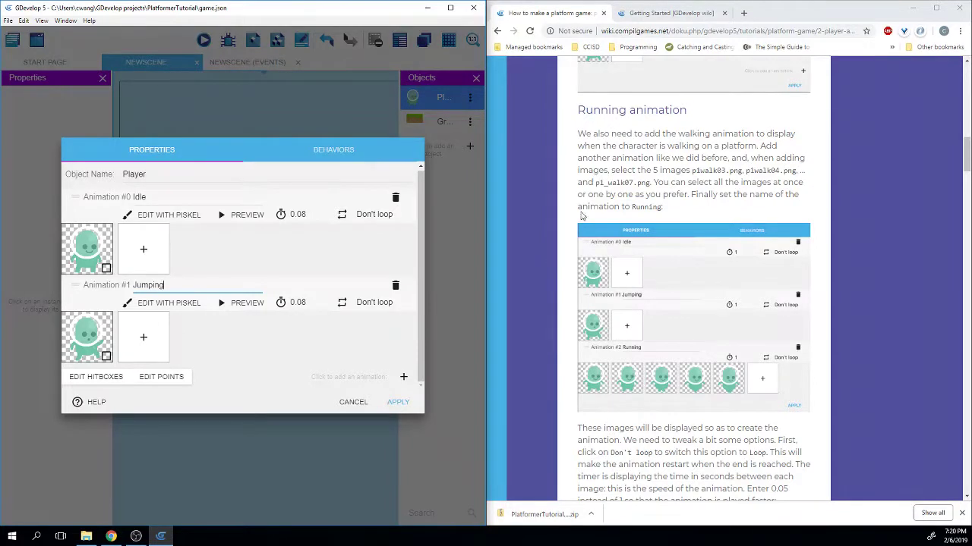
click(696, 156)
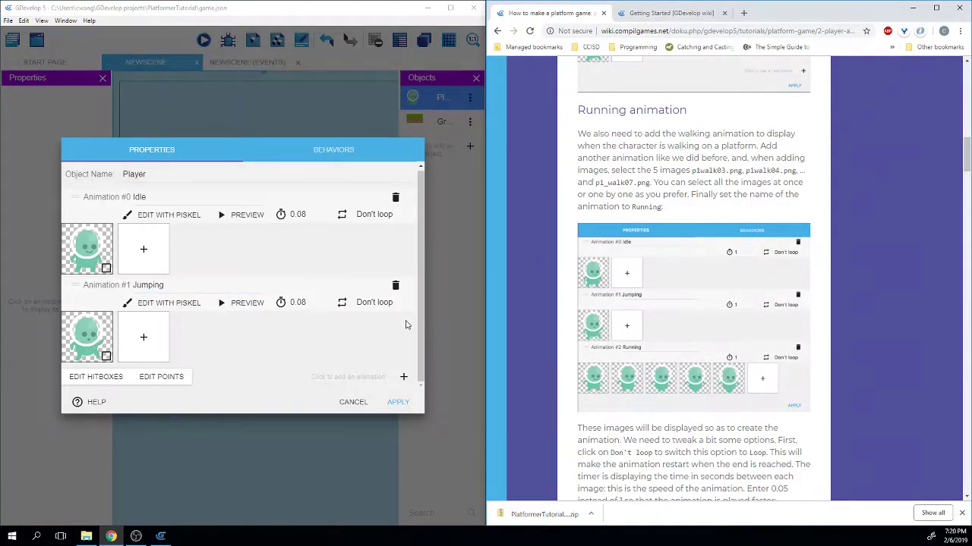
click(403, 377)
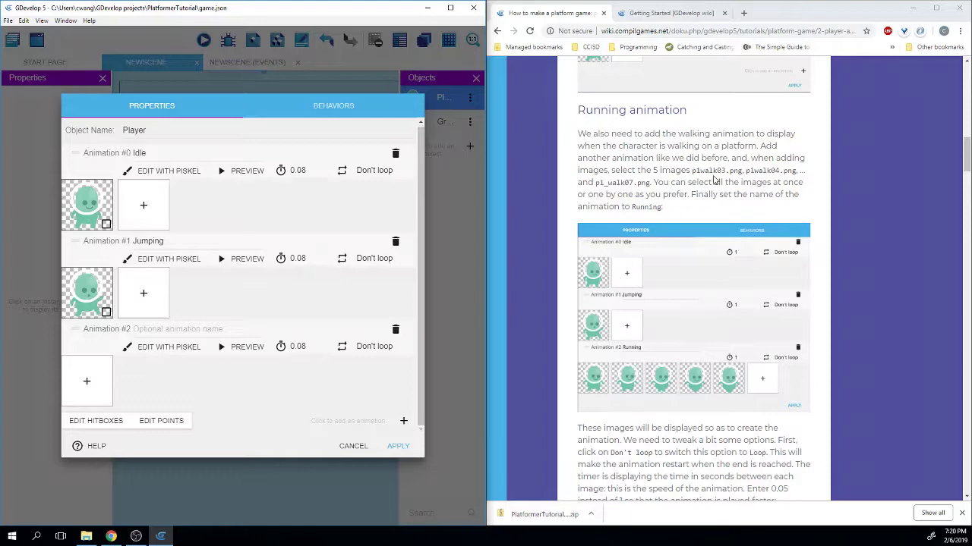
click(96, 389)
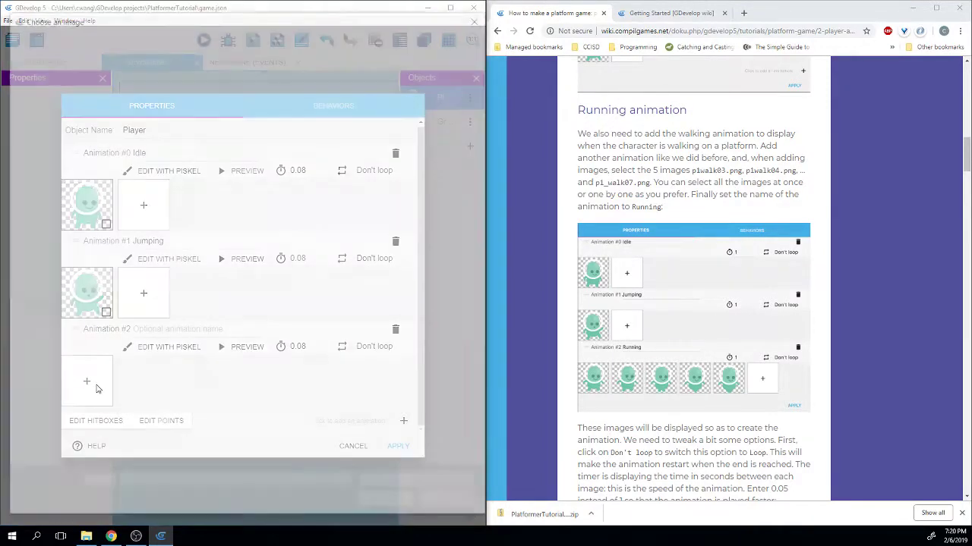
double_click(182, 96)
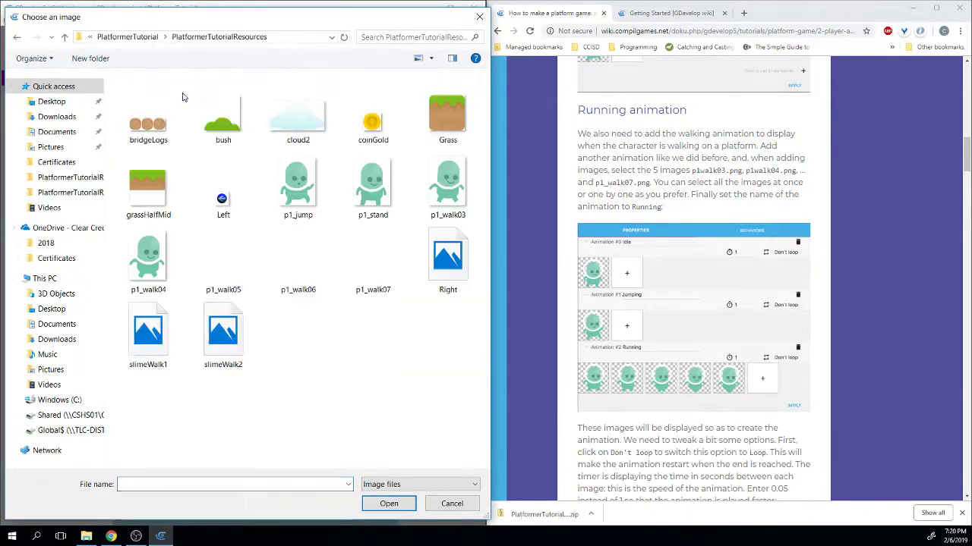
double_click(435, 182)
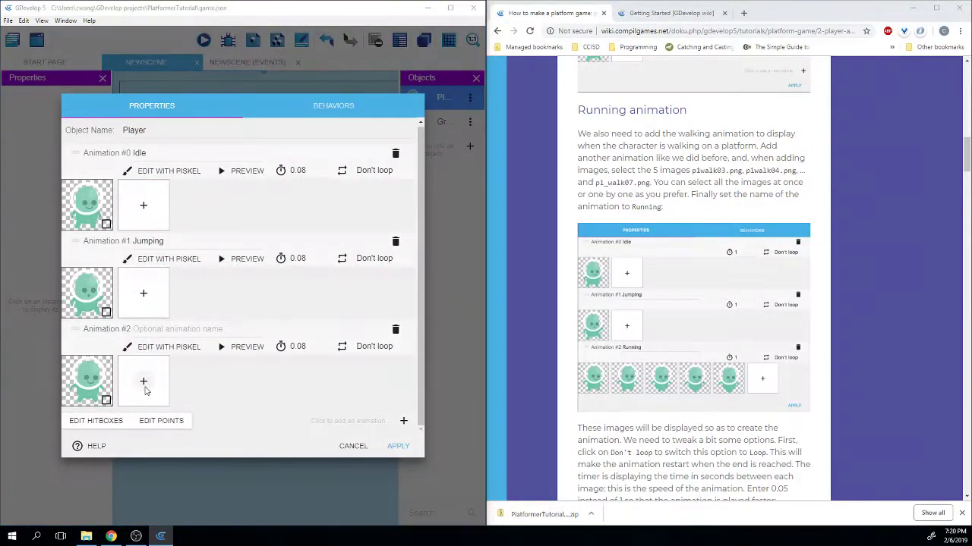
click(143, 381)
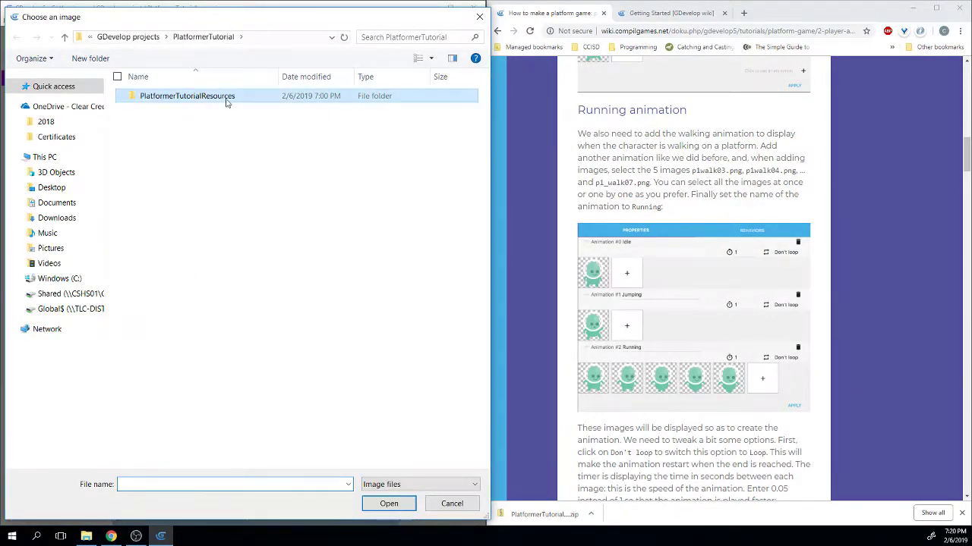
double_click(225, 101)
double_click(148, 261)
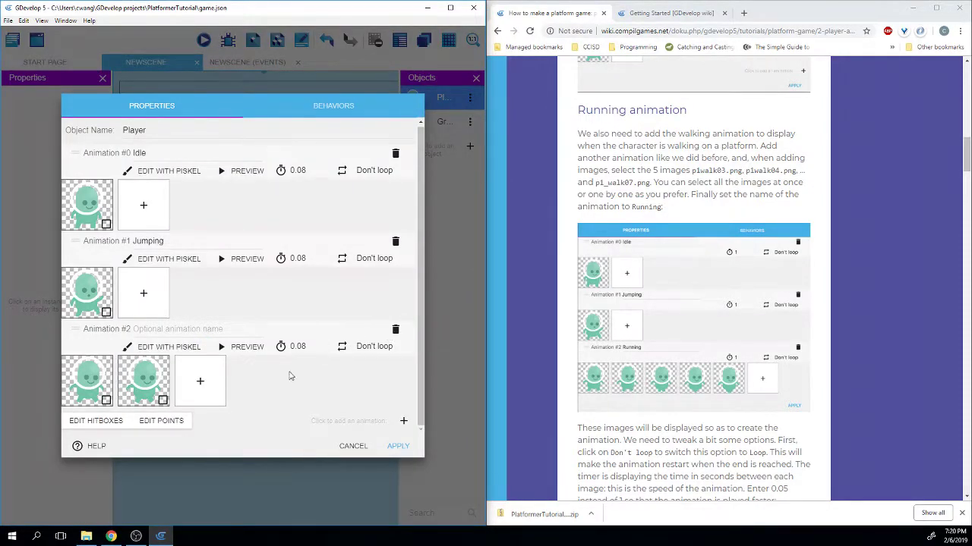
click(397, 331)
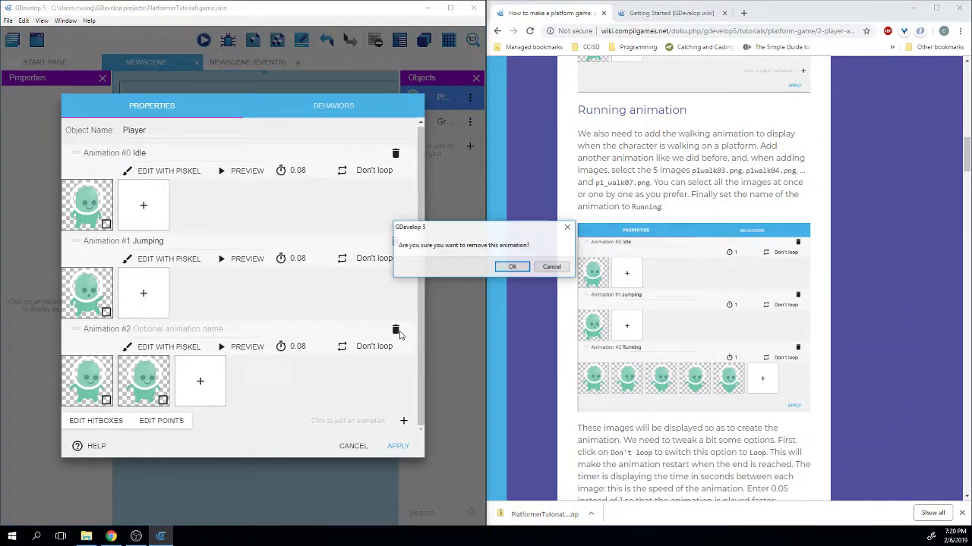
click(509, 267)
click(403, 376)
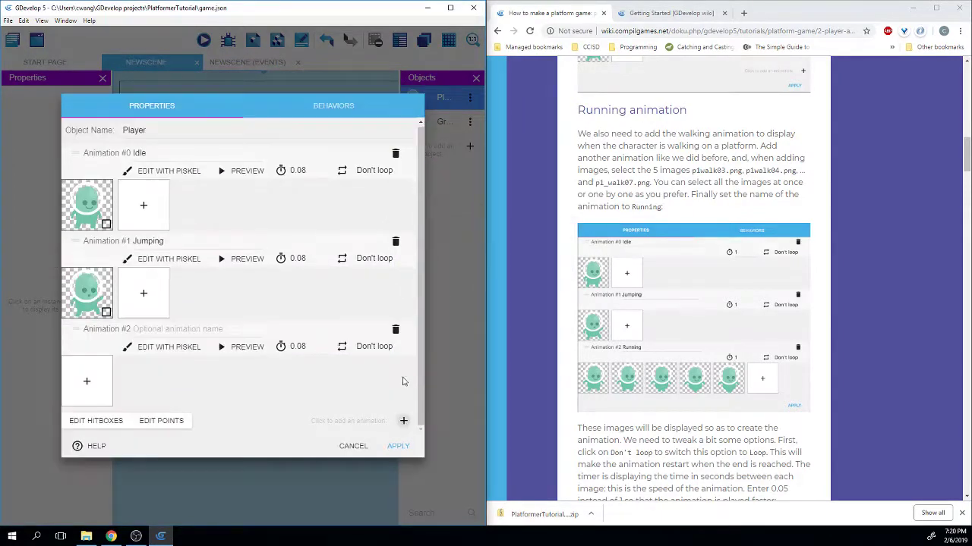
Step: Add the five images p1_walk03 to p1_walk07 from the PlatformerTutorialResources folder to Player's Animation #2 all at once
click(87, 382)
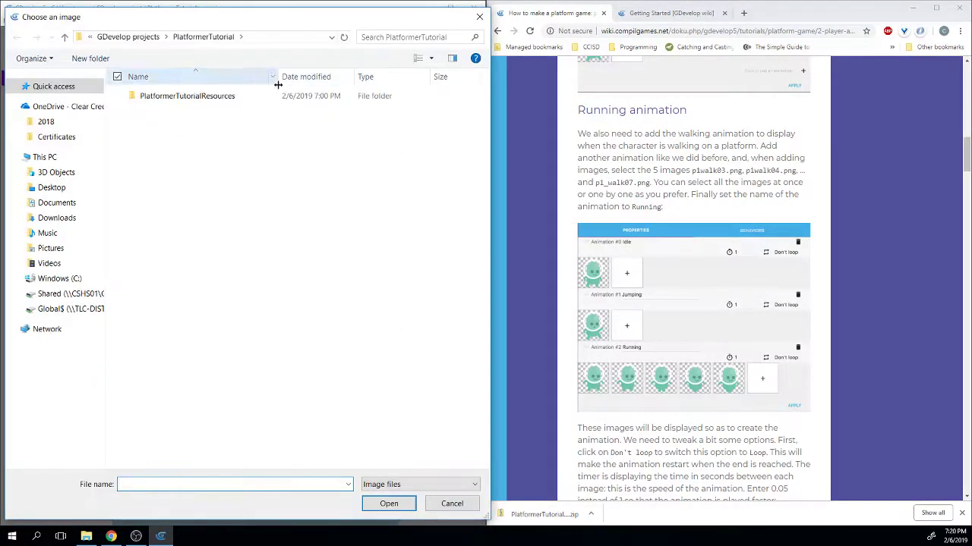
double_click(260, 95)
click(419, 173)
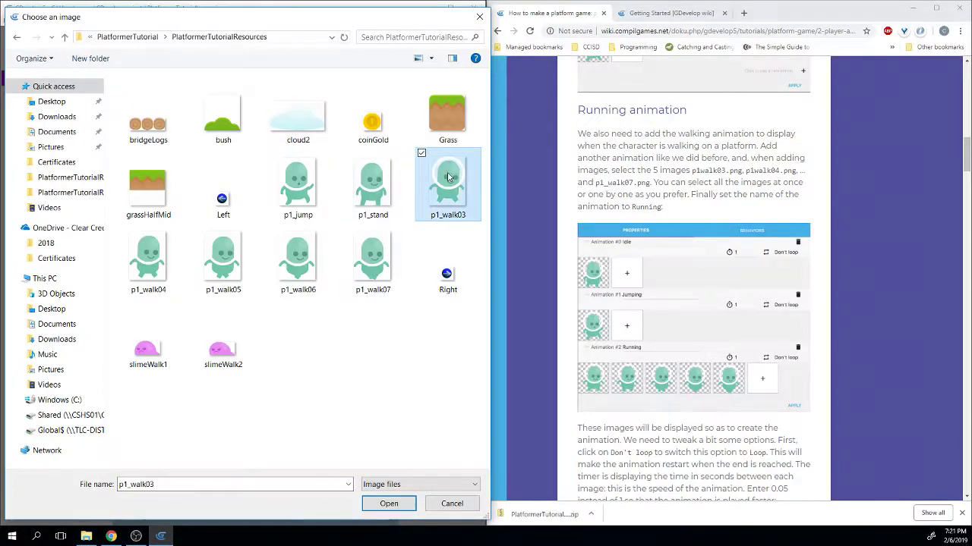
shift+click(364, 264)
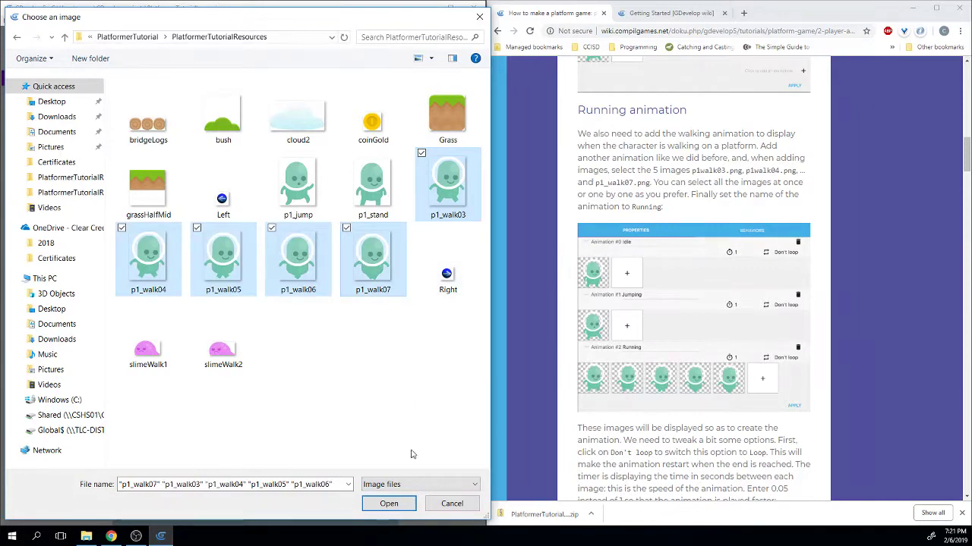
click(387, 504)
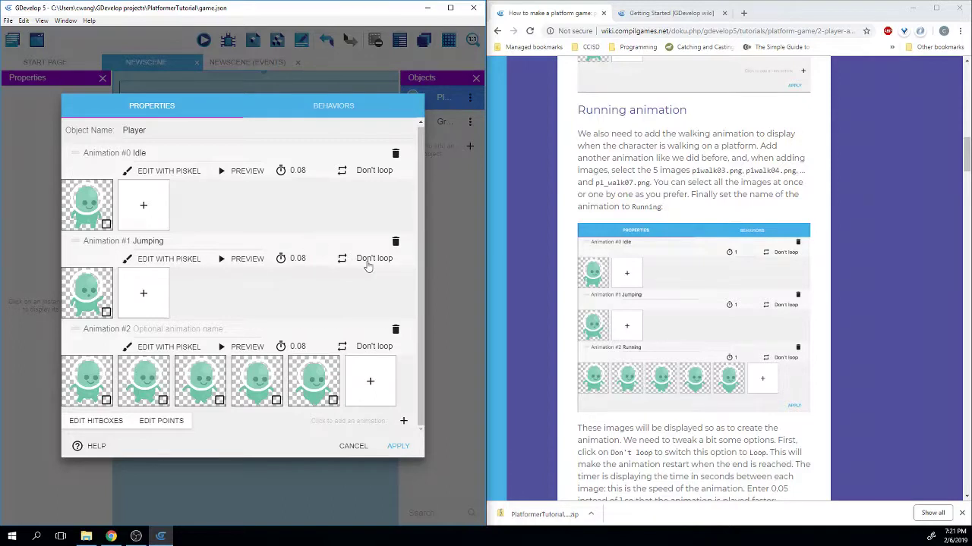
Step: Name Player's Animation #2 Running and switch it to Loop, as the tutorial instructs
scroll(587, 249, down, 1)
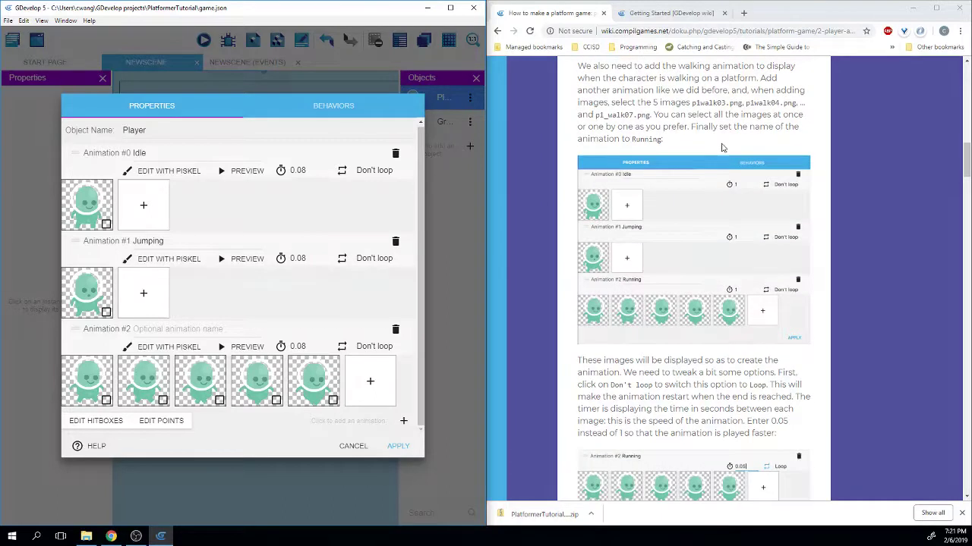
click(205, 327)
text(Running)
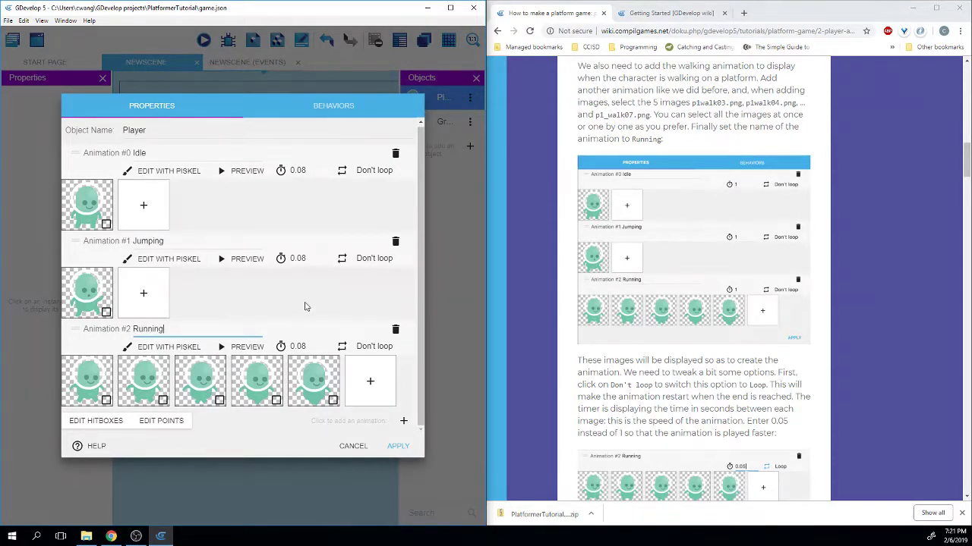
scroll(617, 256, down, 3)
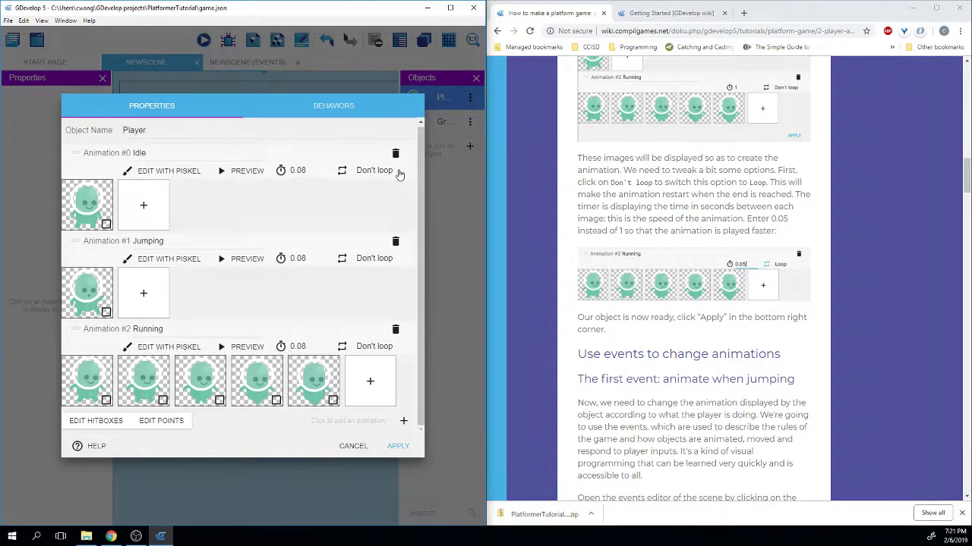
scroll(550, 162, up, 1)
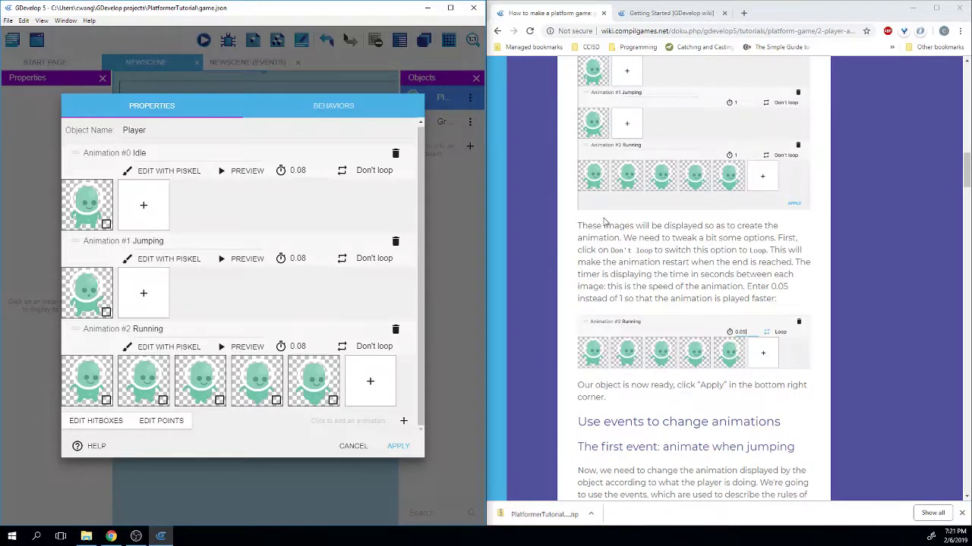
click(369, 348)
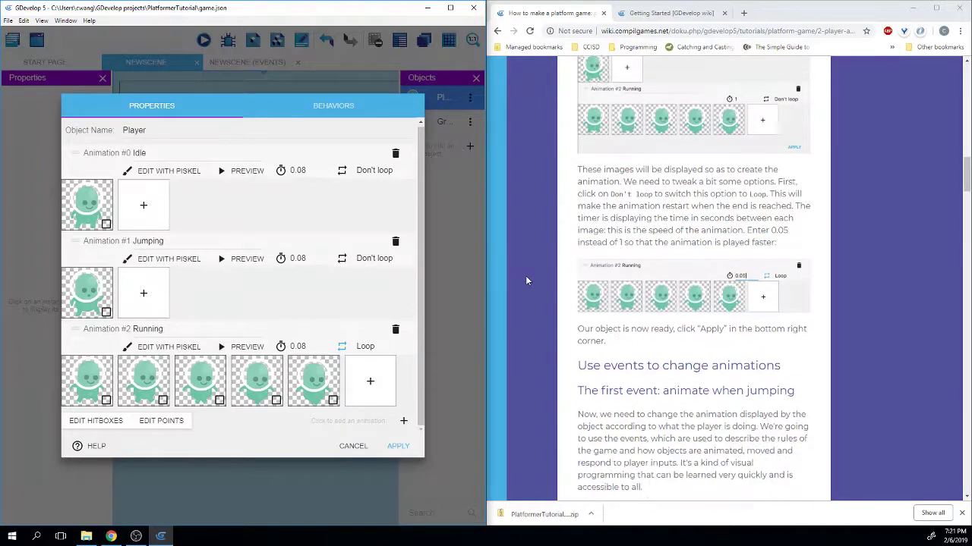
Step: Set the Running animation's time between frames to 0.05 seconds and apply the changes to the Player object
scroll(526, 275, down, 1)
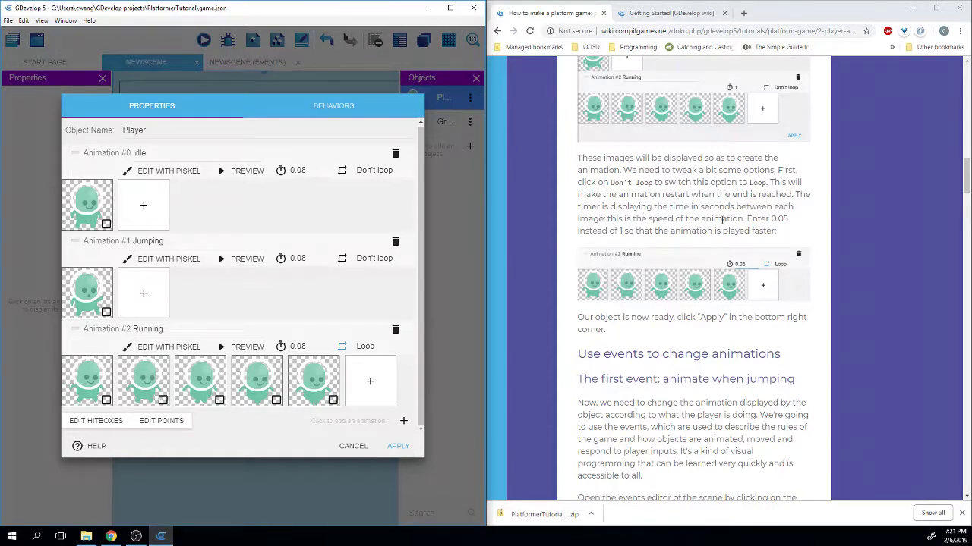
drag(748, 219, 782, 229)
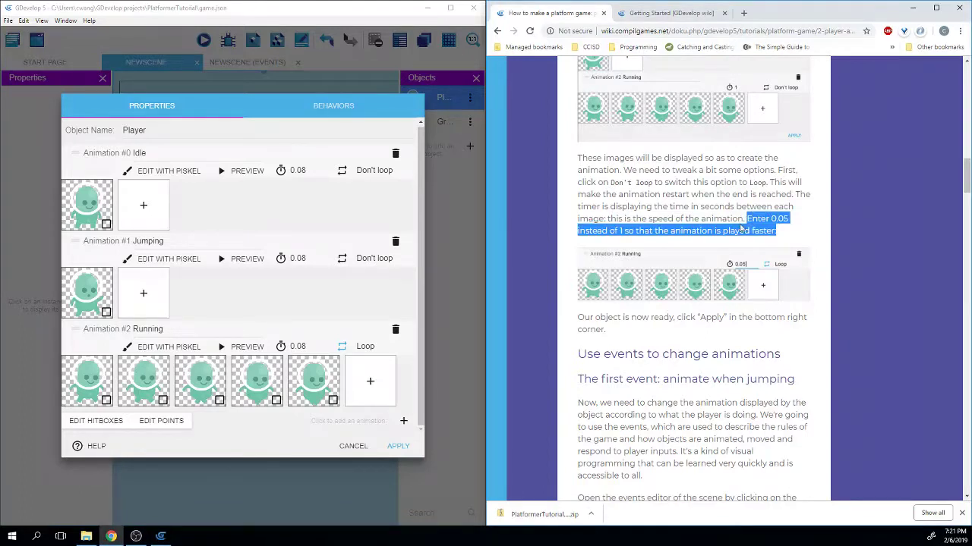
click(613, 245)
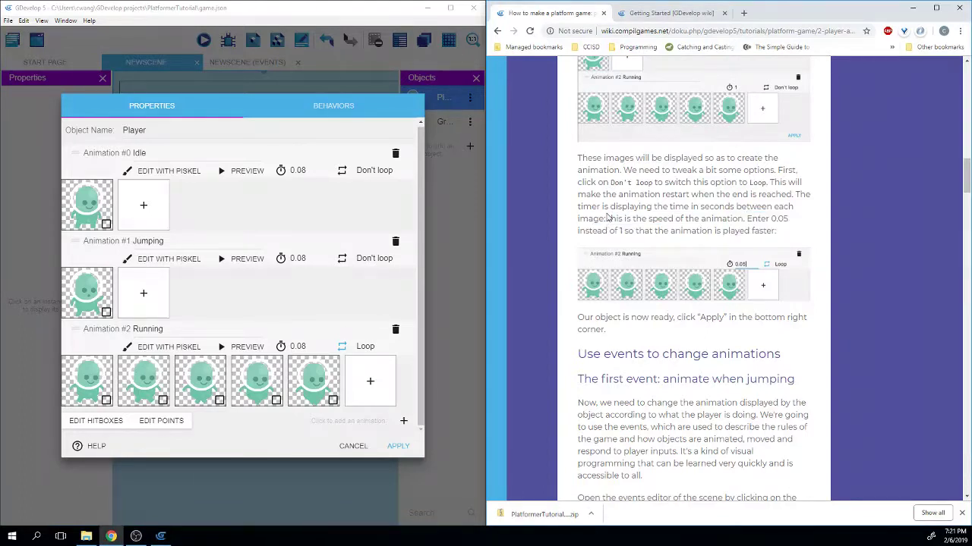
click(323, 349)
click(324, 350)
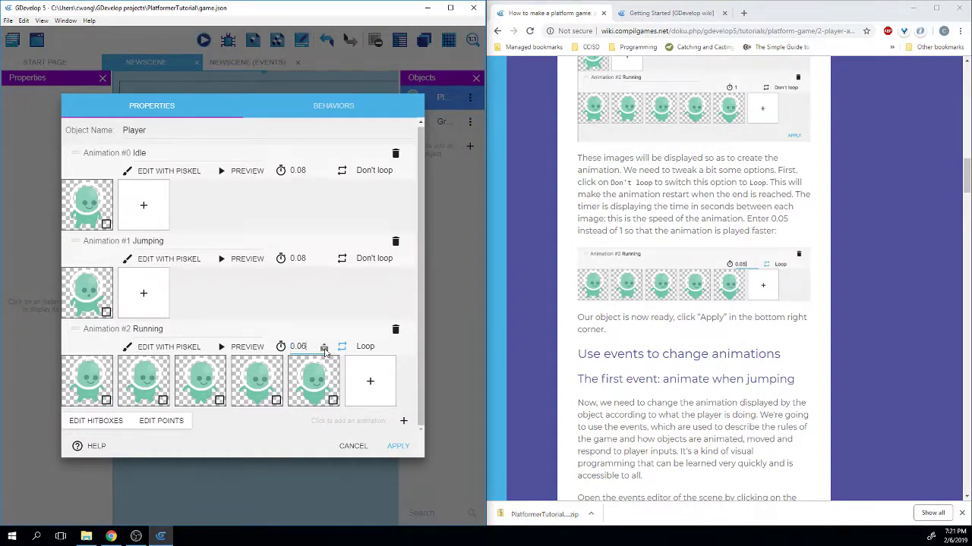
click(324, 350)
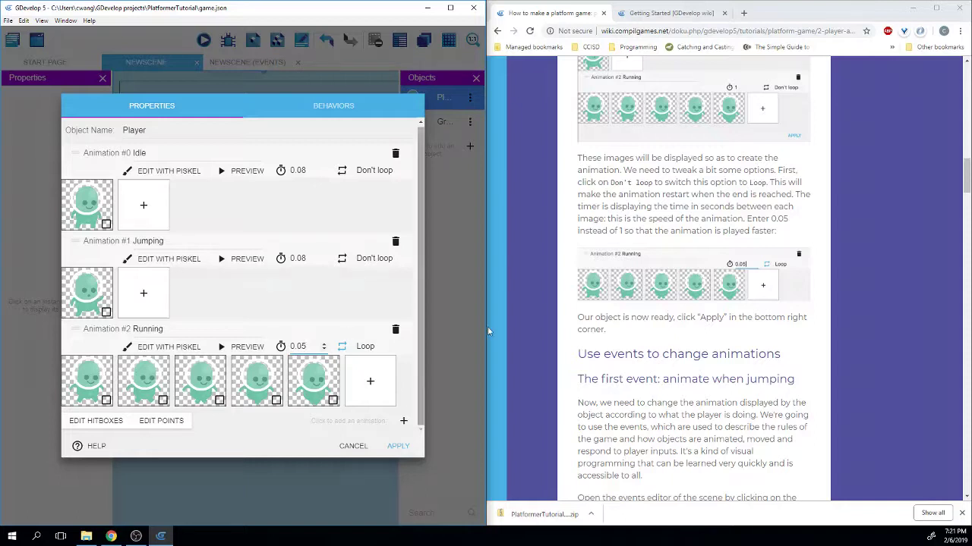
scroll(637, 273, down, 1)
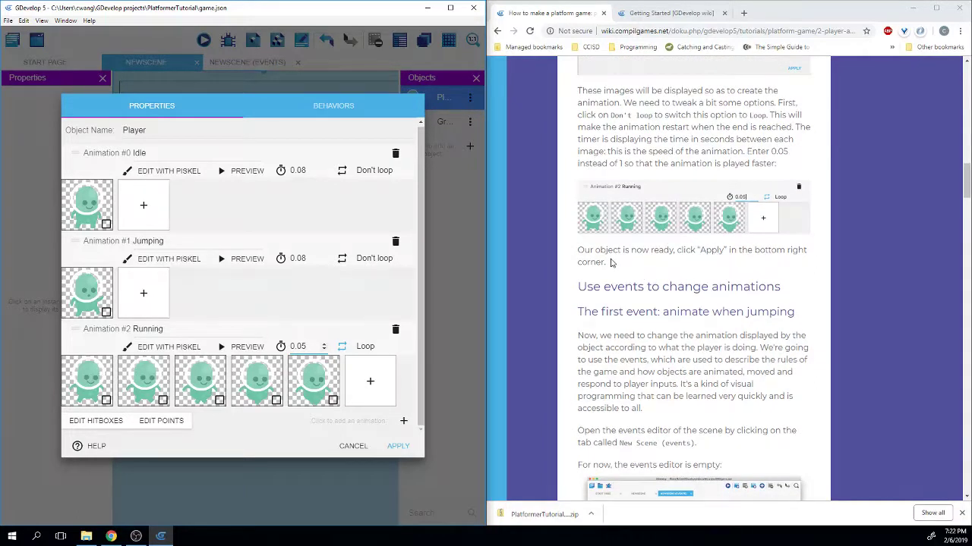
click(395, 446)
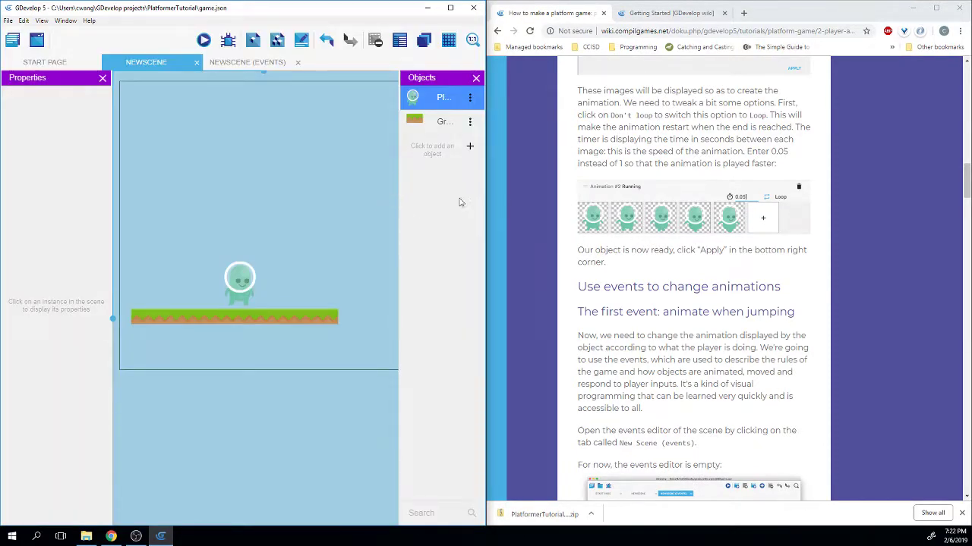
Step: Preview the scene to test moving the Player both ways and jumping, close the preview and save the project
click(547, 198)
scroll(548, 197, down, 2)
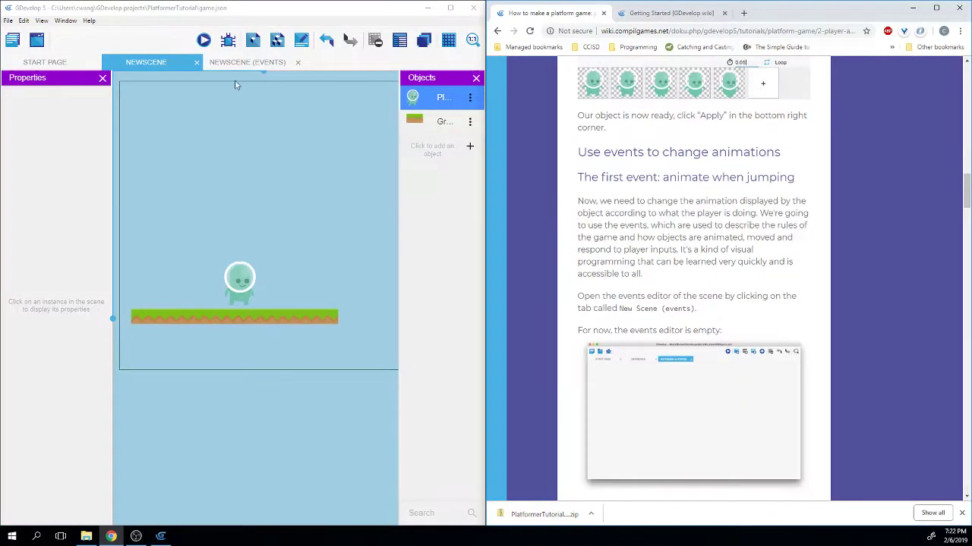
click(203, 40)
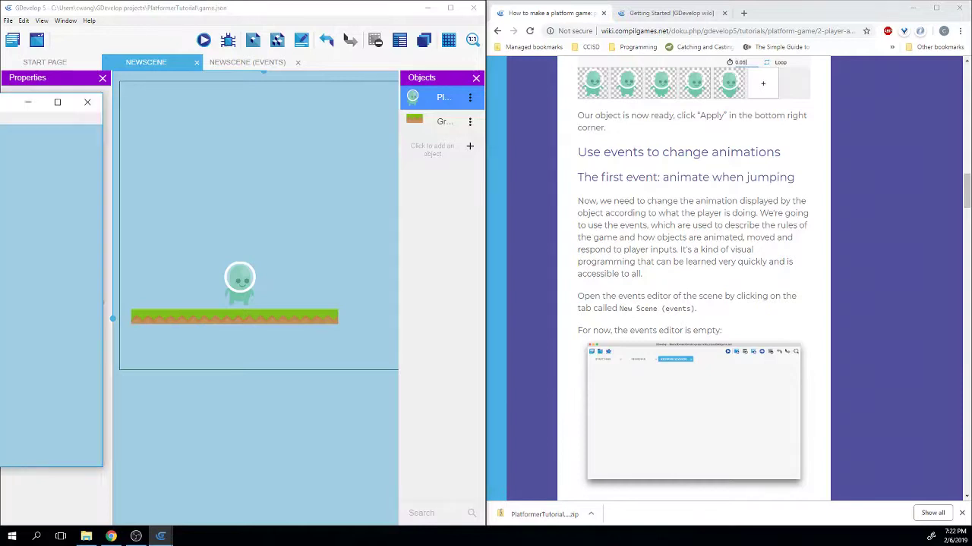
key(Right)
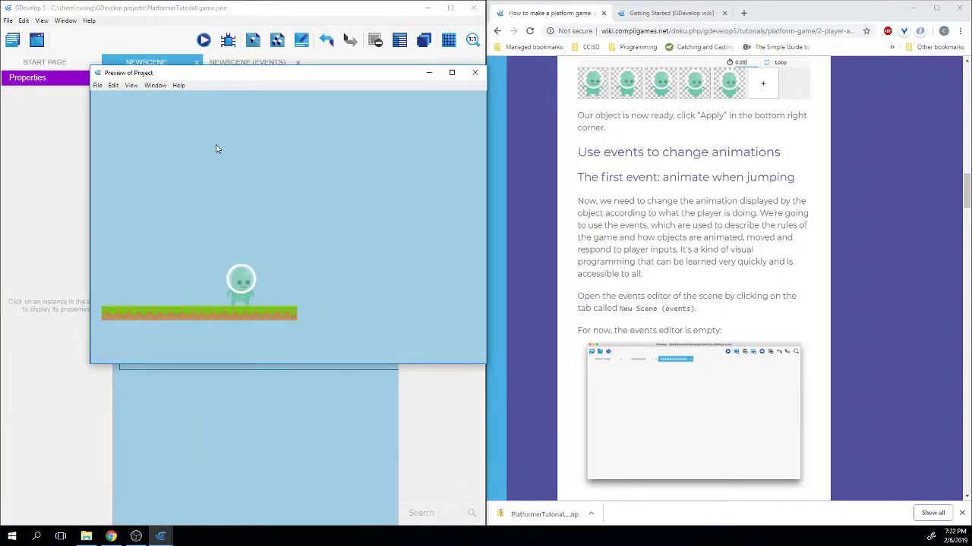
key(Left)
key(space)
key(Right)
key(space)
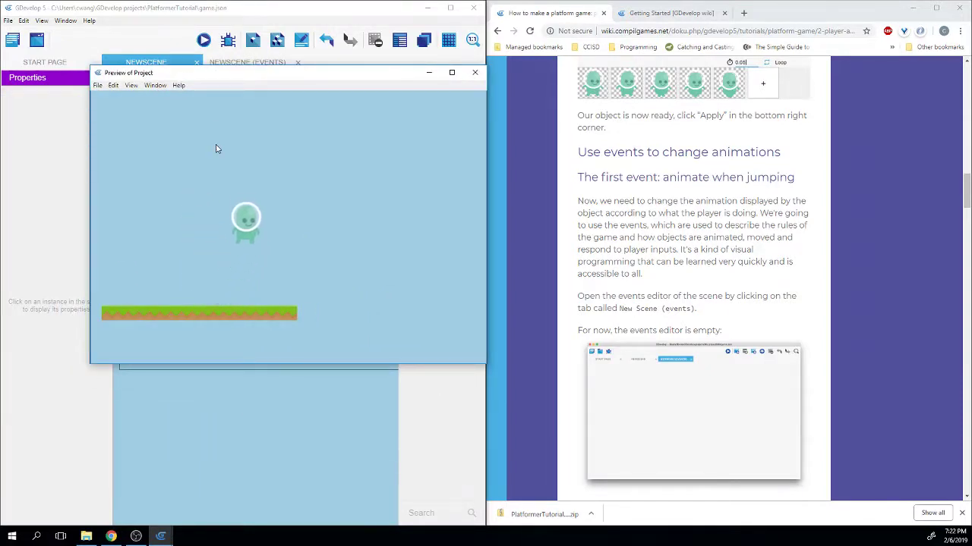
key(Left)
click(474, 72)
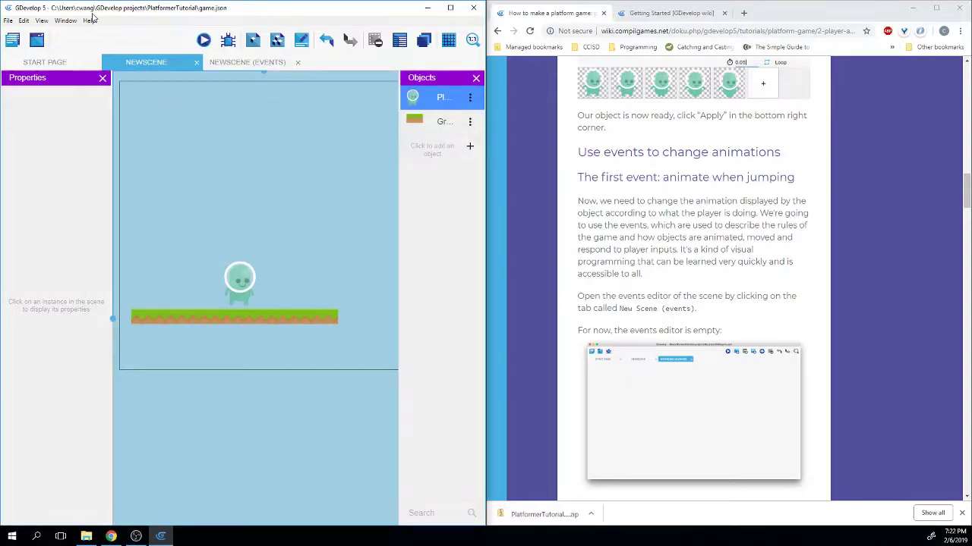
key(ctrl+s)
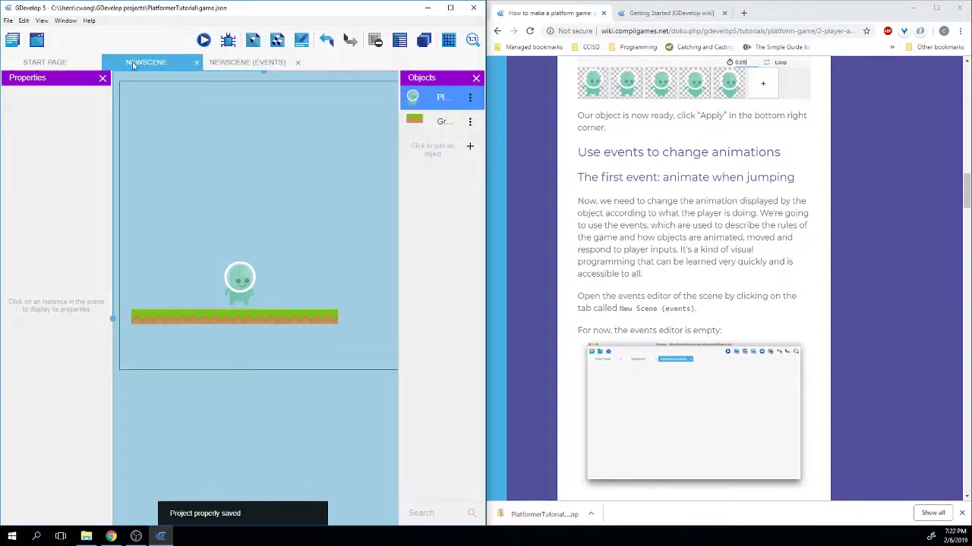
Step: Read the tutorial's section on using events to change animations, up to how to open the scene's events editor
scroll(613, 237, down, 1)
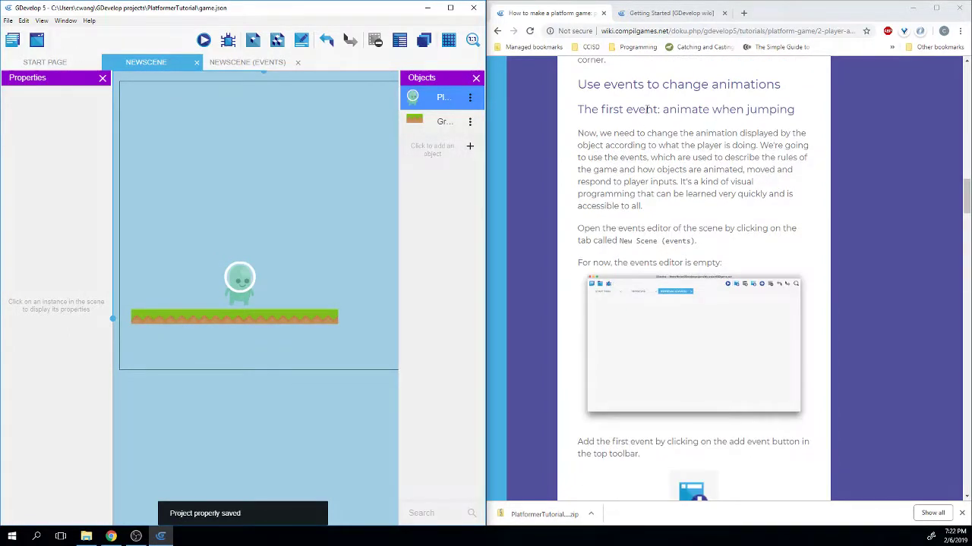
drag(604, 86, 795, 91)
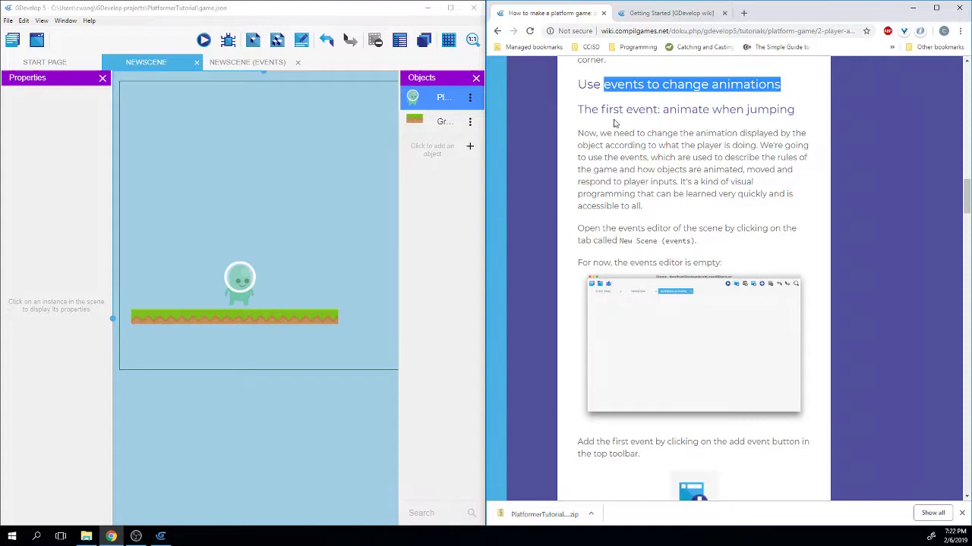
drag(583, 133, 759, 134)
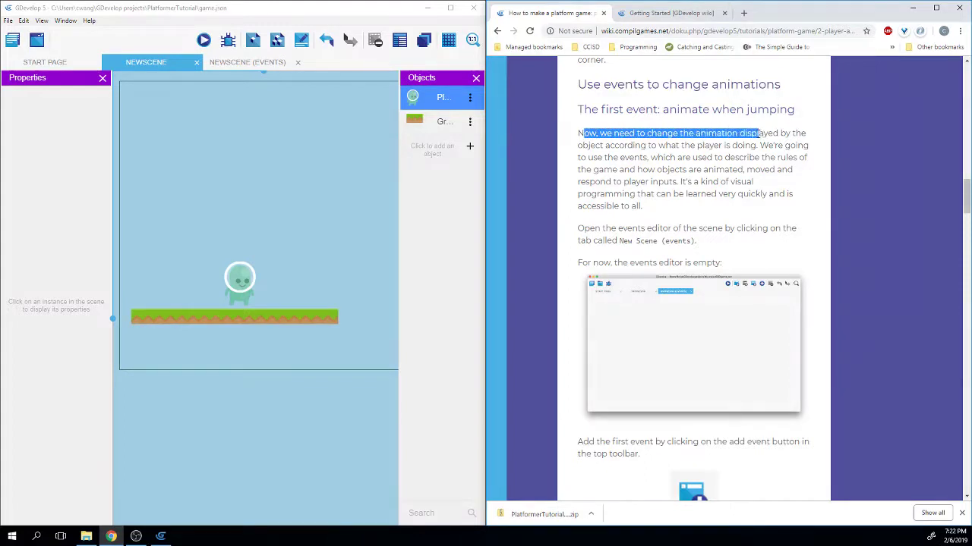
drag(608, 157, 730, 196)
click(683, 171)
click(683, 215)
scroll(683, 216, down, 1)
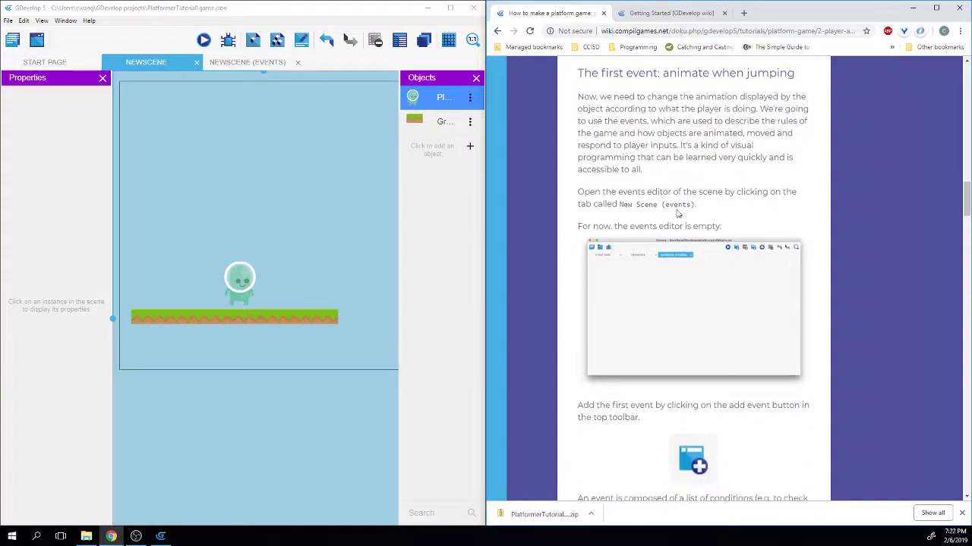
drag(685, 126, 718, 141)
click(630, 144)
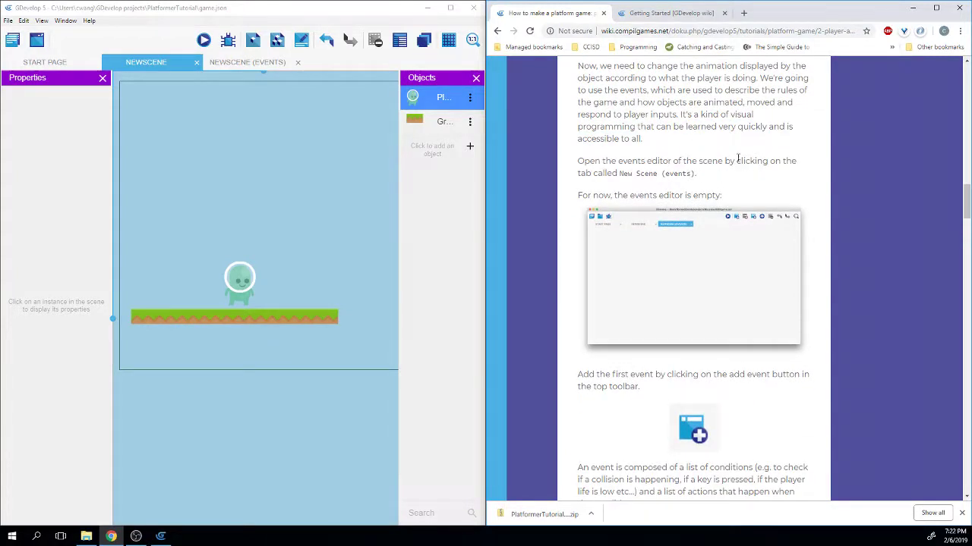
drag(576, 174, 693, 173)
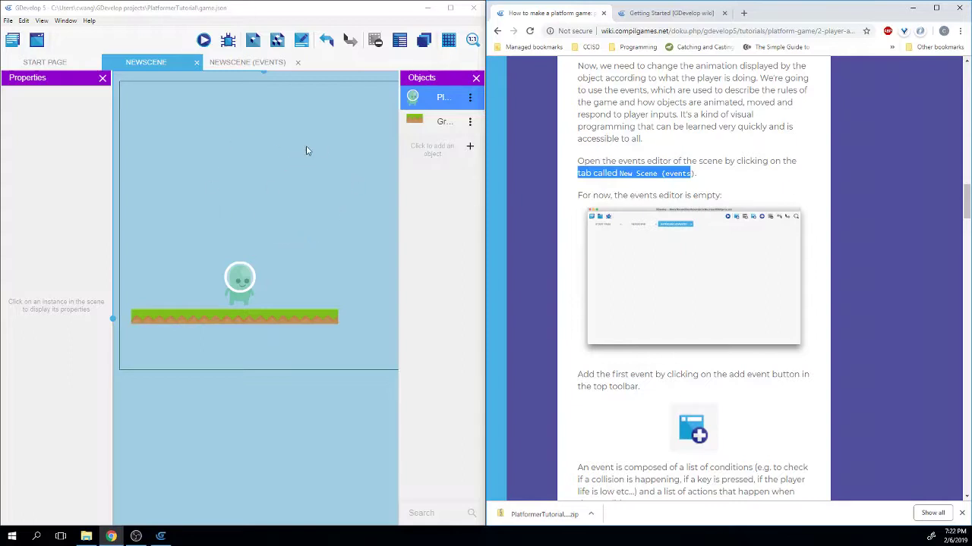
Step: Open the NewScene events editor and add a new empty event, as the tutorial instructs
click(255, 65)
click(255, 66)
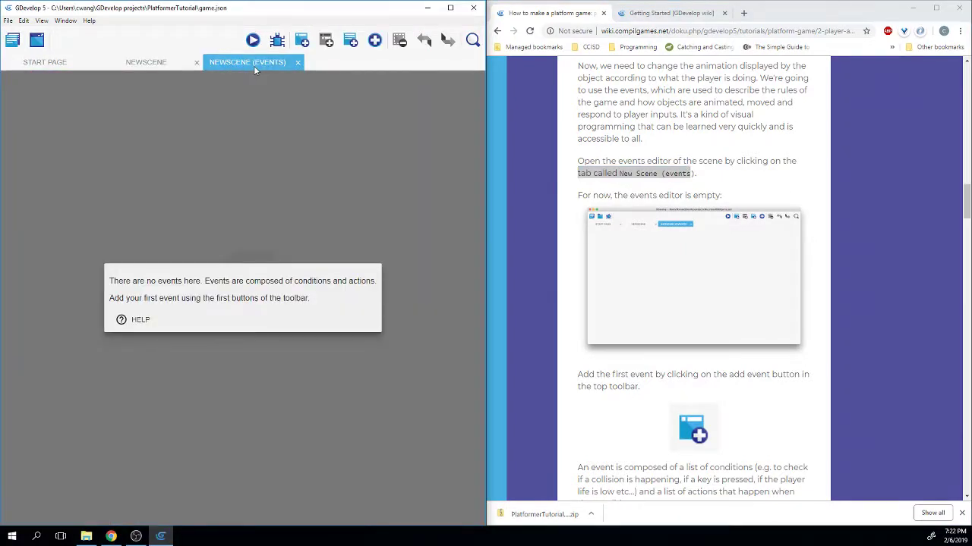
scroll(724, 230, down, 3)
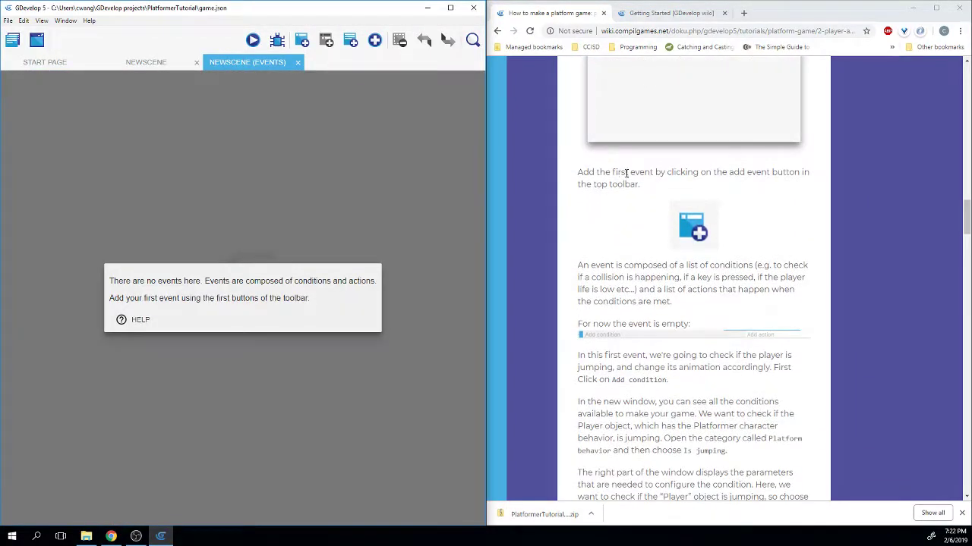
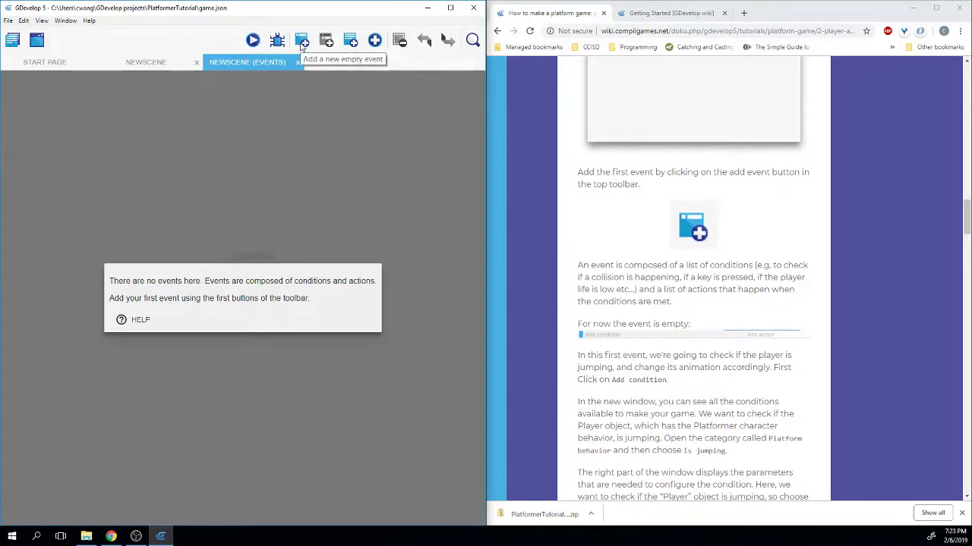
click(302, 42)
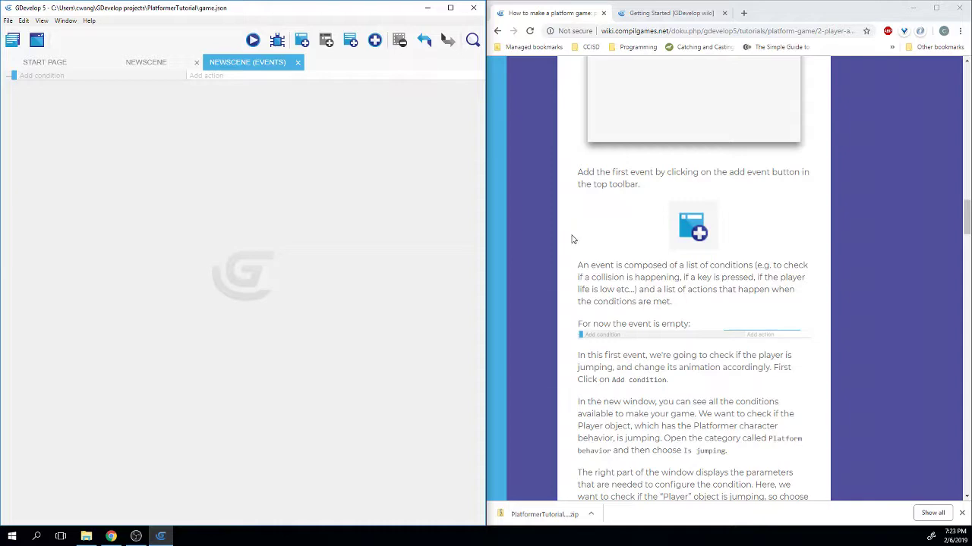
Step: Following the tutorial, start a condition on the empty event and choose Is jumping from the Platform Behavior category
scroll(577, 235, down, 2)
scroll(604, 217, down, 1)
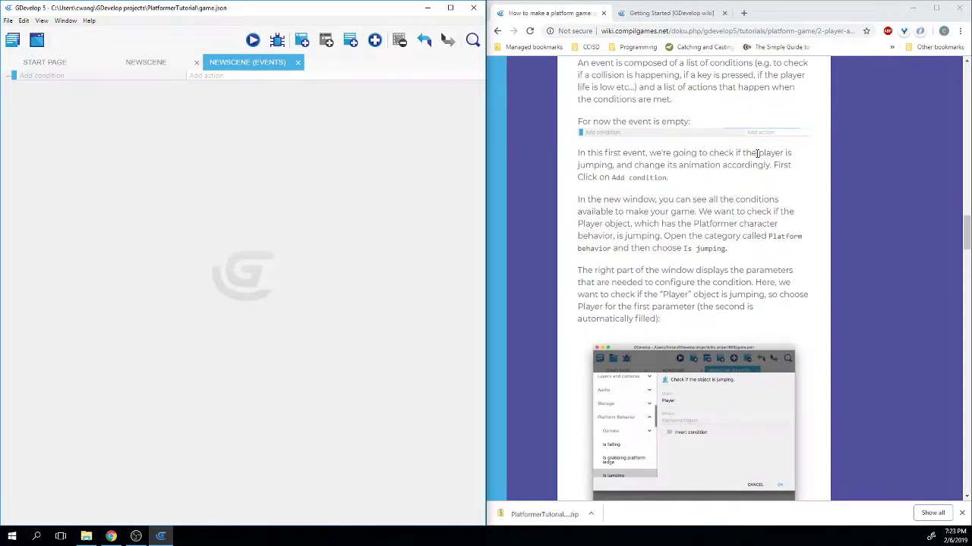
click(734, 166)
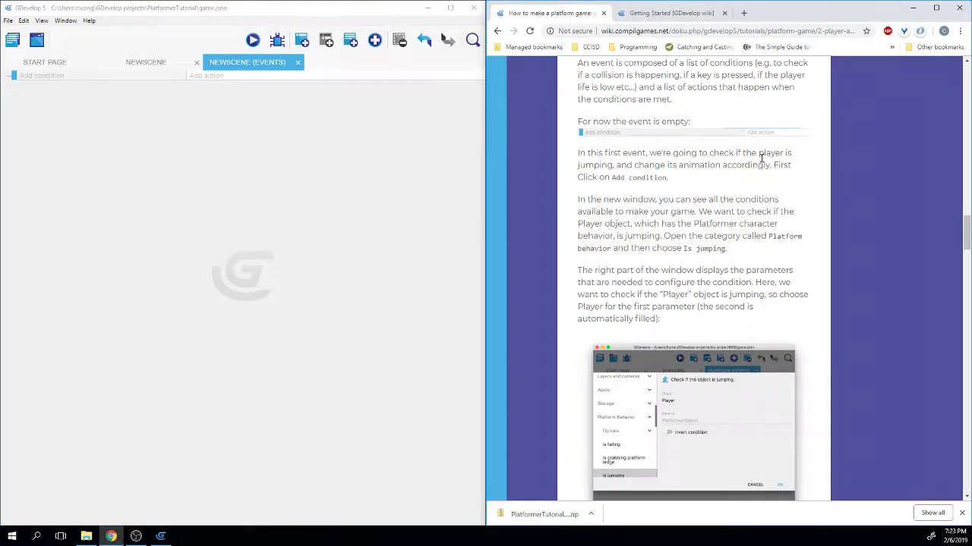
drag(734, 152, 768, 163)
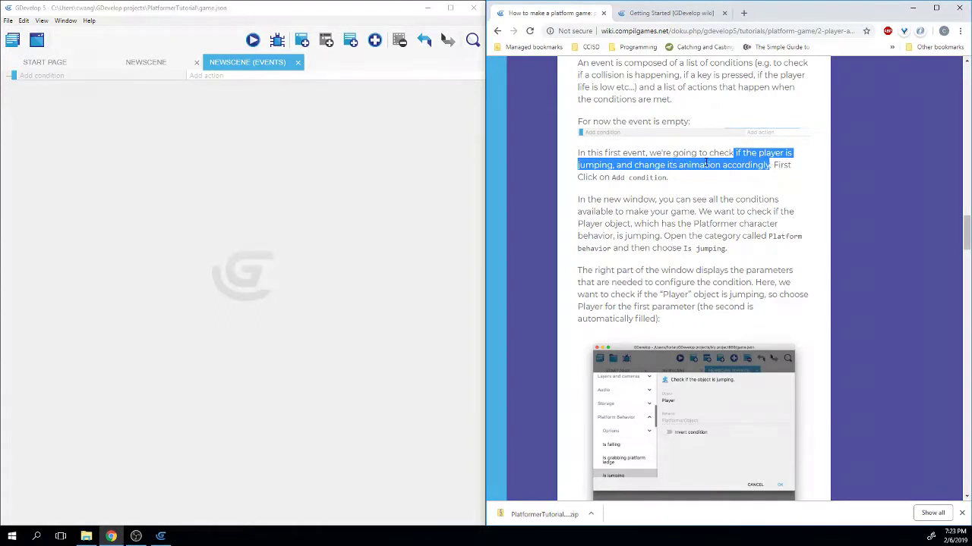
click(762, 232)
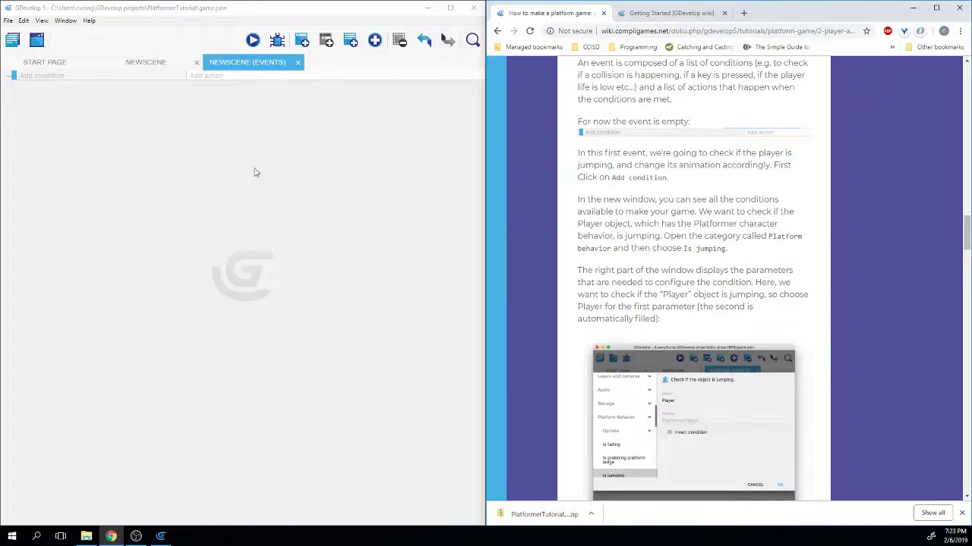
click(71, 80)
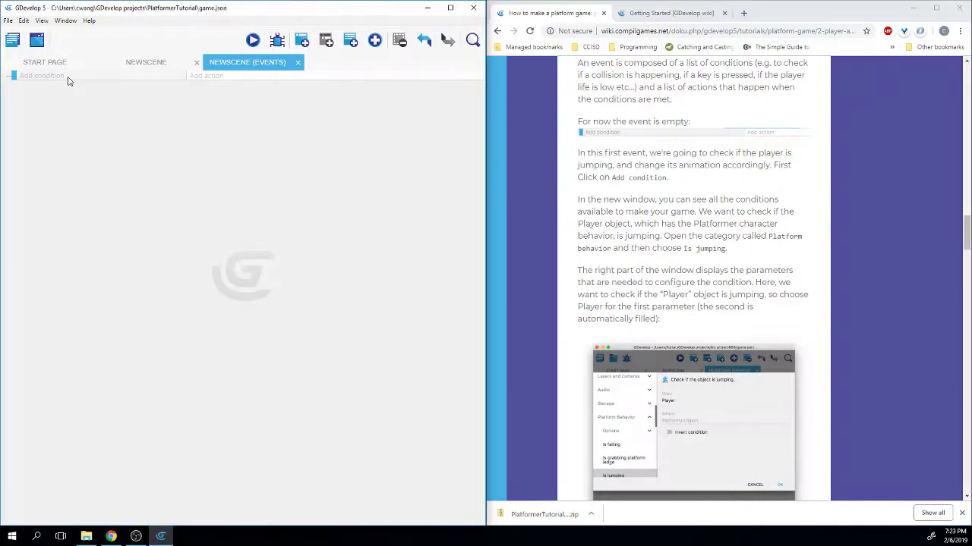
click(53, 79)
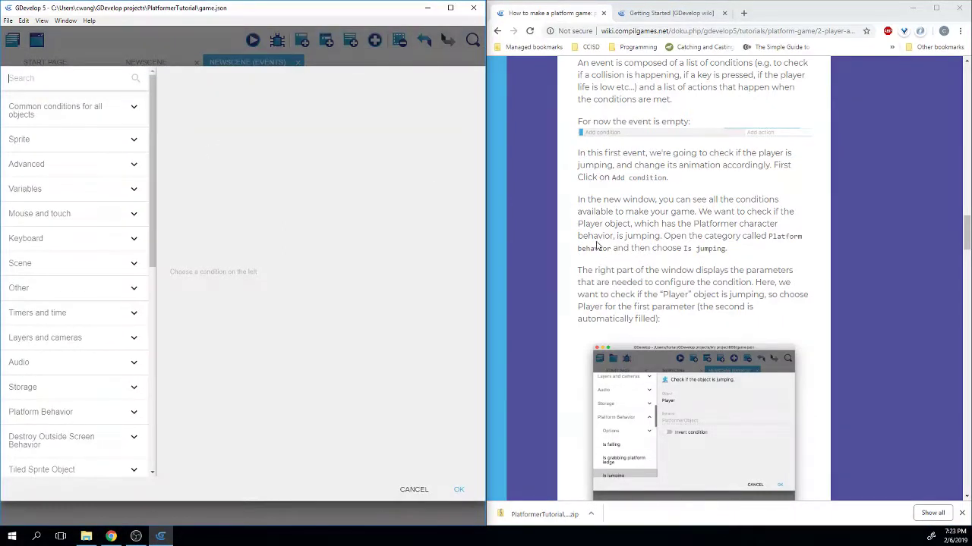
scroll(597, 245, down, 2)
scroll(598, 245, down, 2)
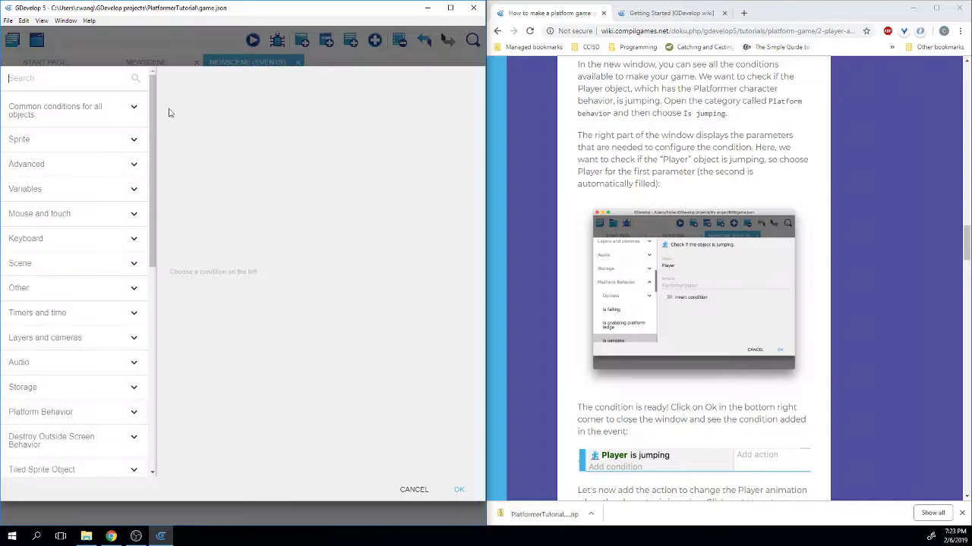
scroll(99, 167, down, 2)
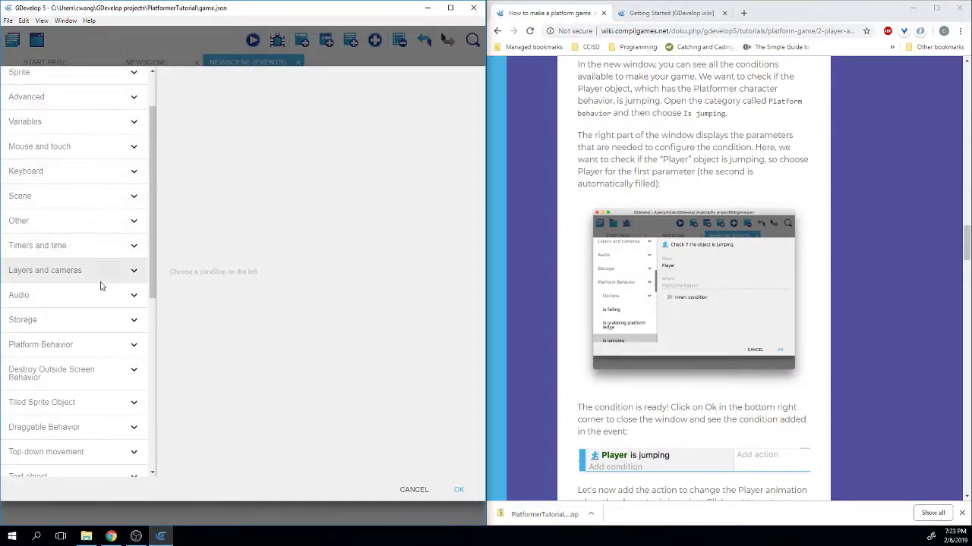
click(86, 346)
scroll(86, 351, down, 2)
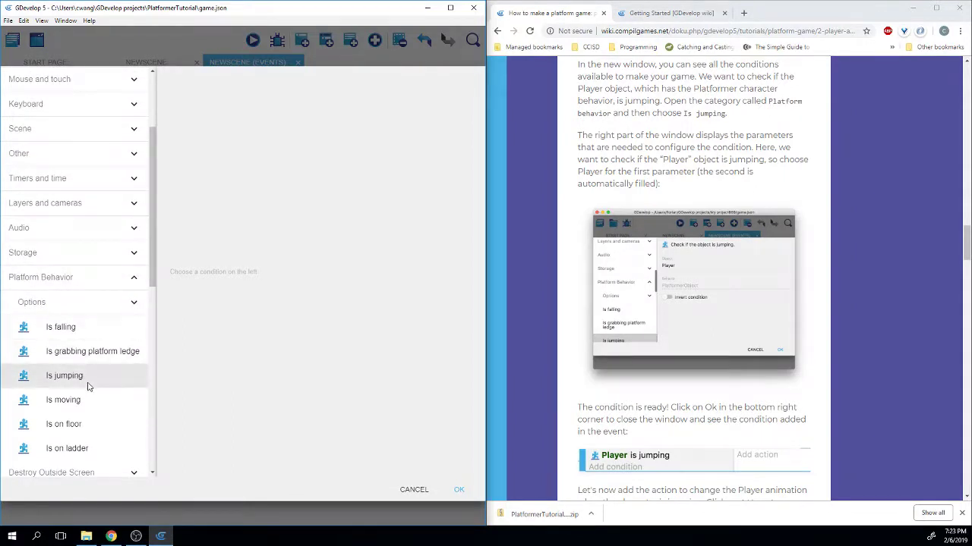
click(93, 378)
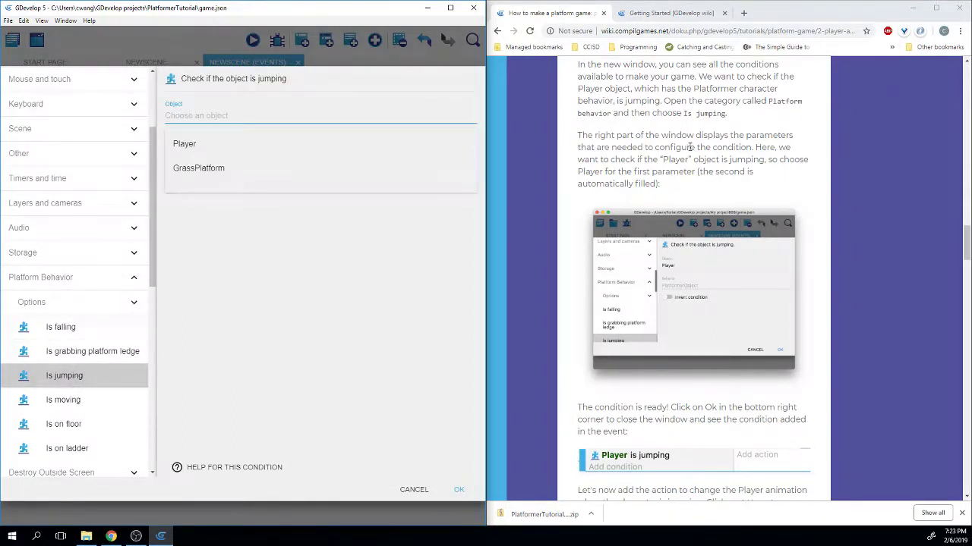
Step: Set Player as the object the Is jumping condition checks, and confirm the condition
scroll(689, 147, down, 1)
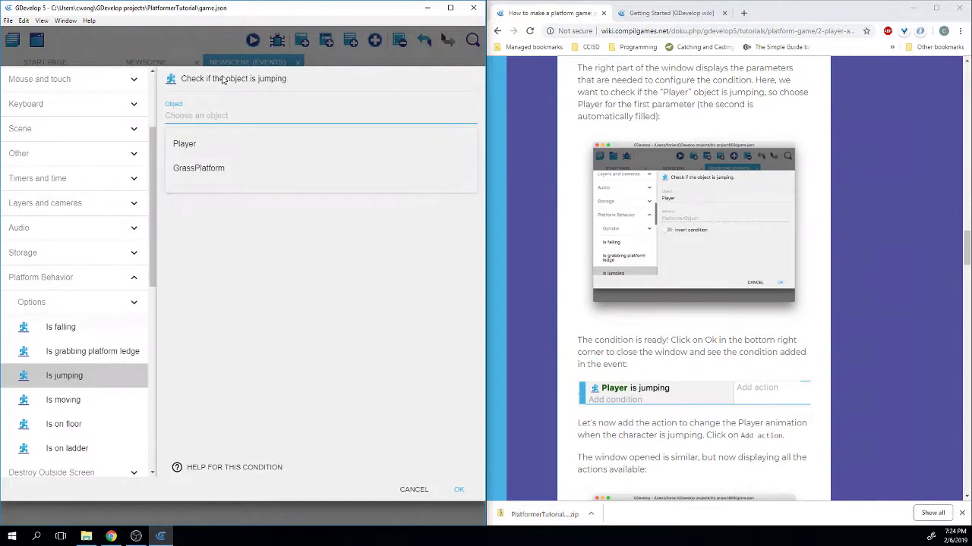
click(206, 142)
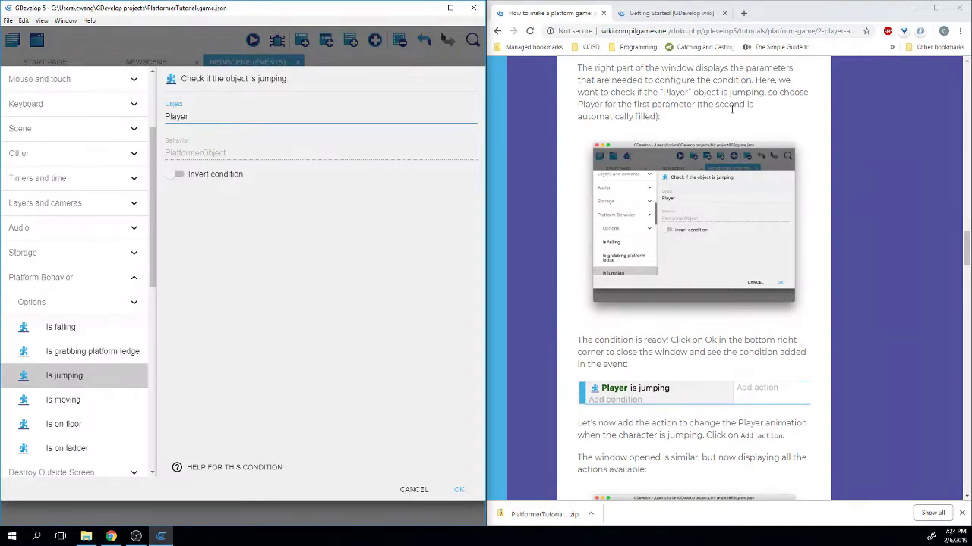
scroll(626, 118, down, 5)
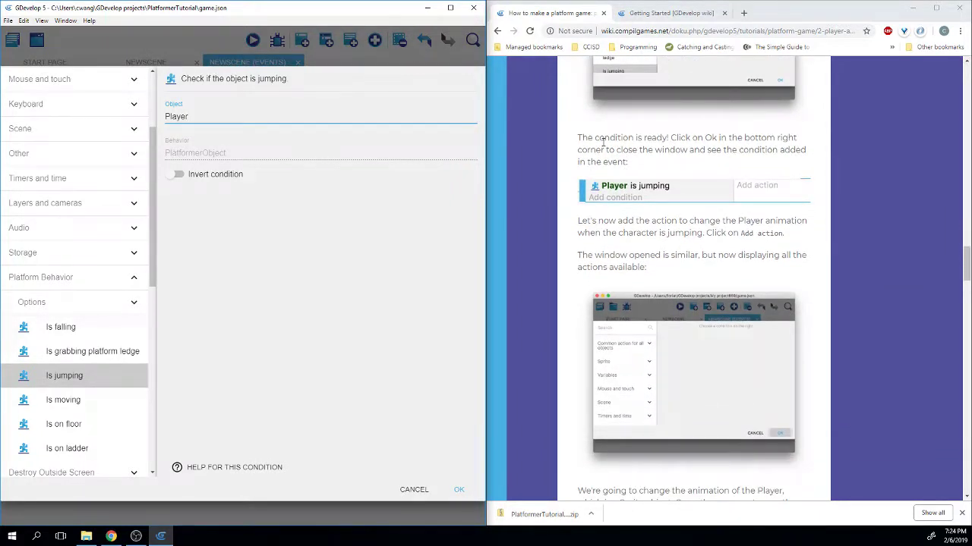
click(461, 490)
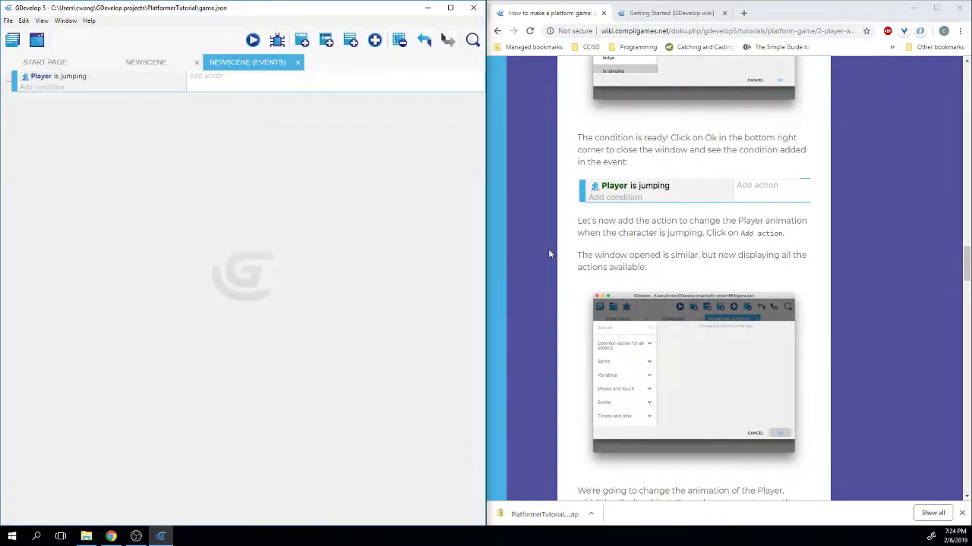
Step: Start an action on the jumping event and choose Change the animation (by name) from the Sprite category's Animations and images
scroll(555, 241, down, 2)
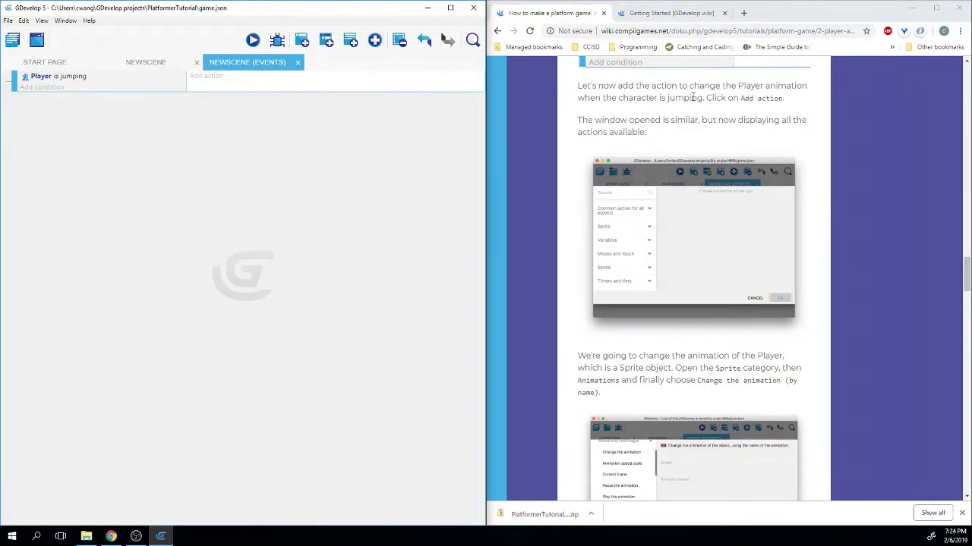
click(211, 79)
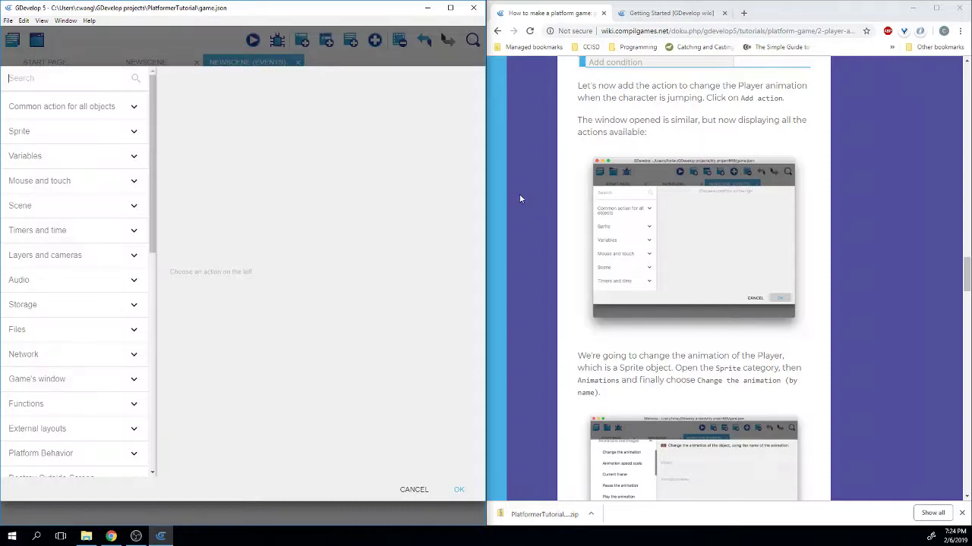
scroll(531, 194, down, 3)
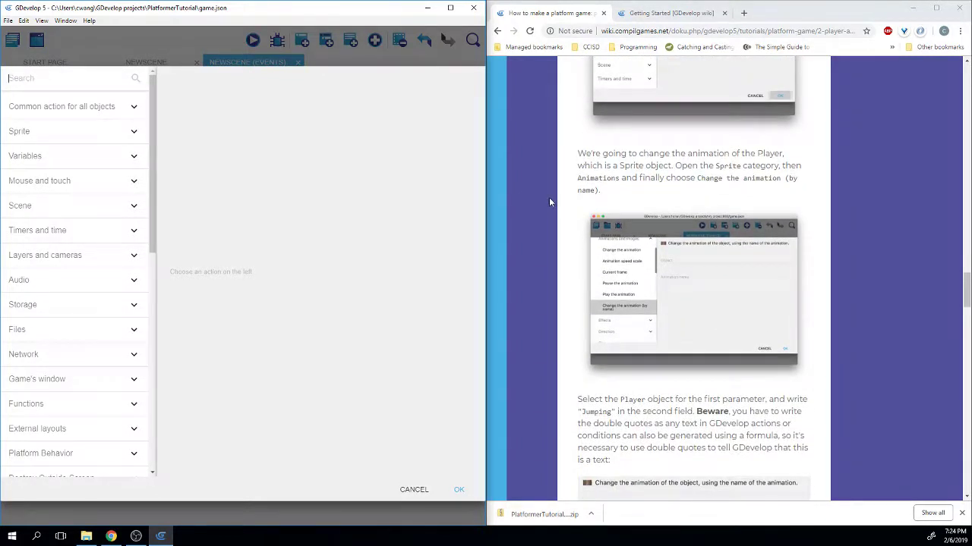
scroll(607, 145, down, 1)
drag(619, 100, 667, 100)
click(84, 135)
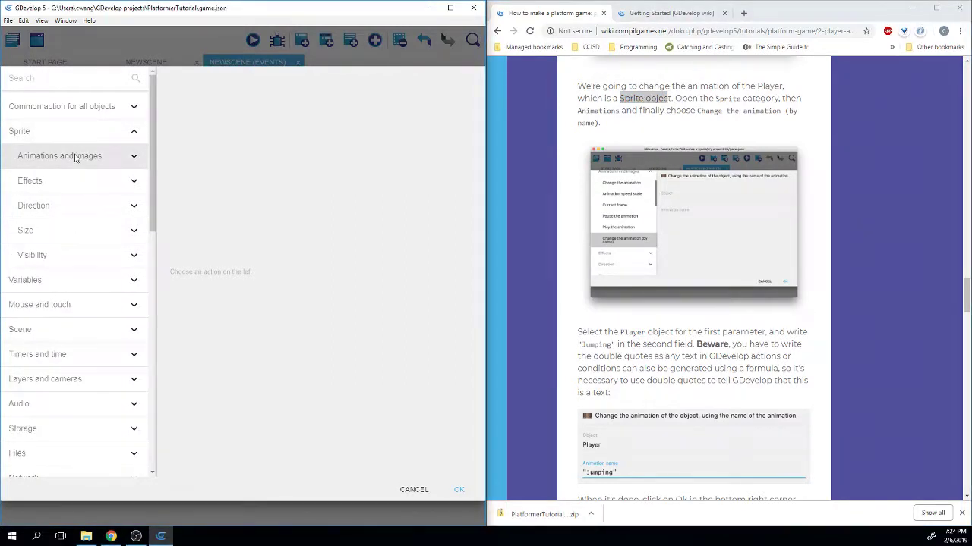
click(76, 157)
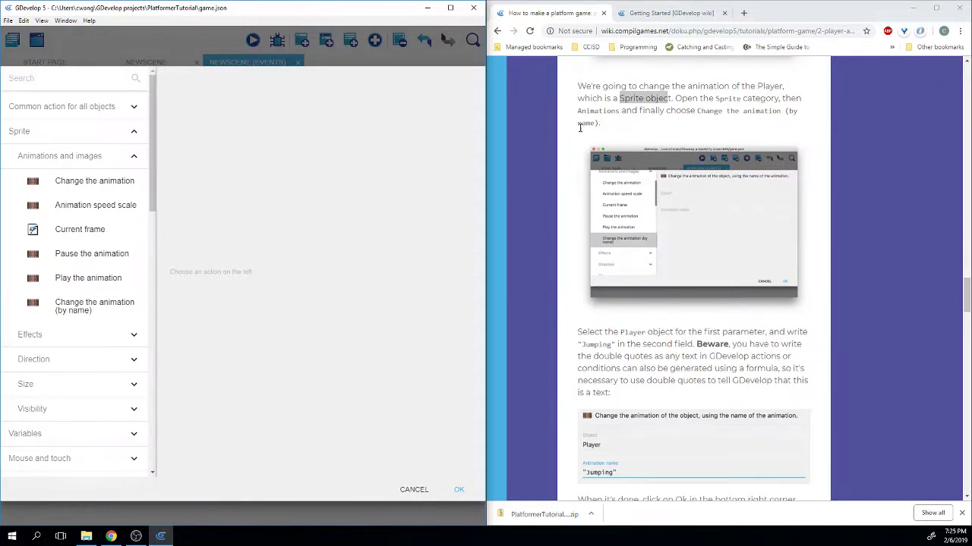
click(94, 306)
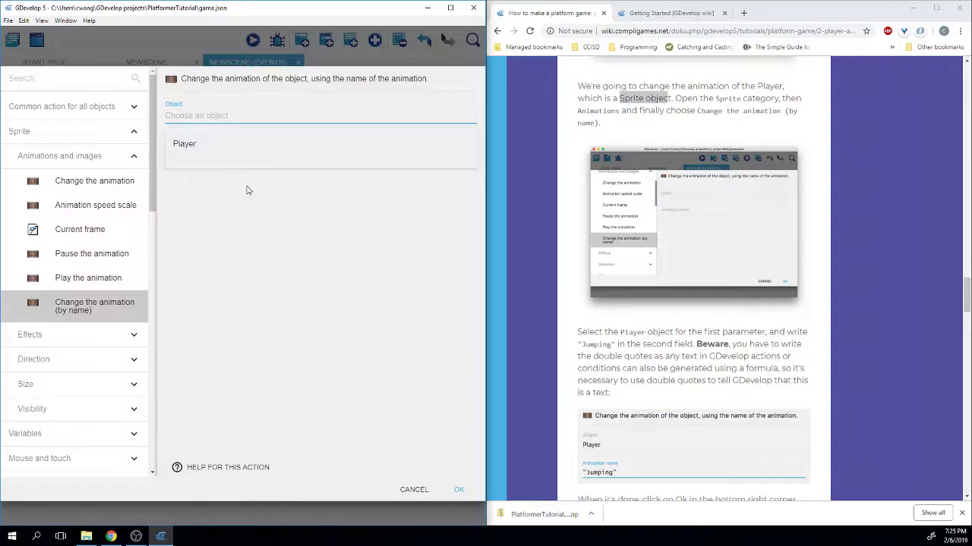
Step: Set the action's object to Player and its animation name to "Jumping" with the double quotes, and confirm the action
click(232, 146)
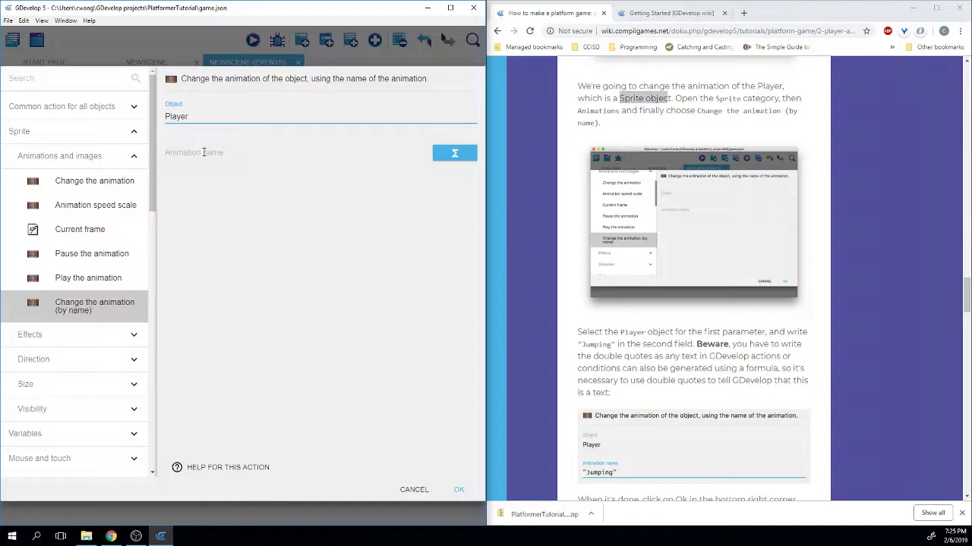
scroll(528, 223, down, 1)
drag(577, 265, 728, 276)
click(732, 274)
click(222, 147)
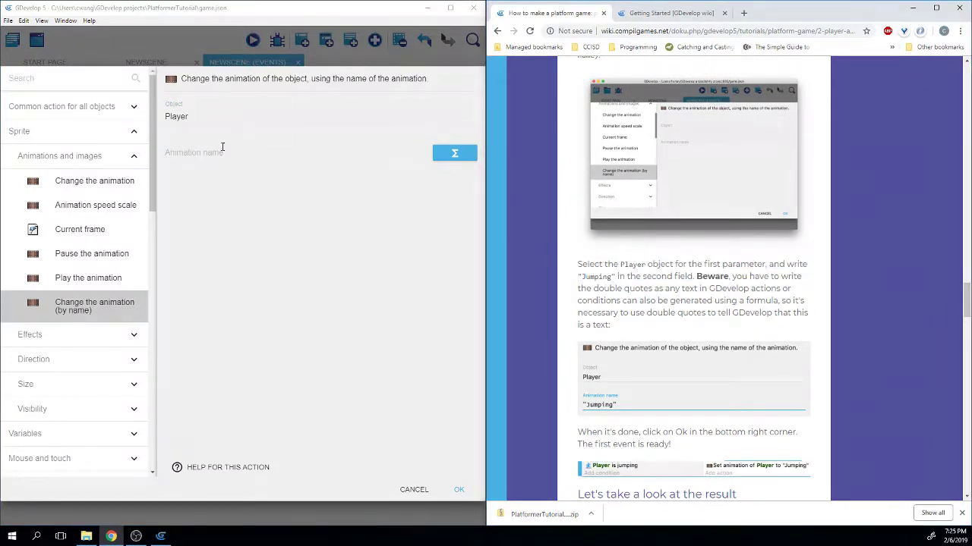
click(222, 148)
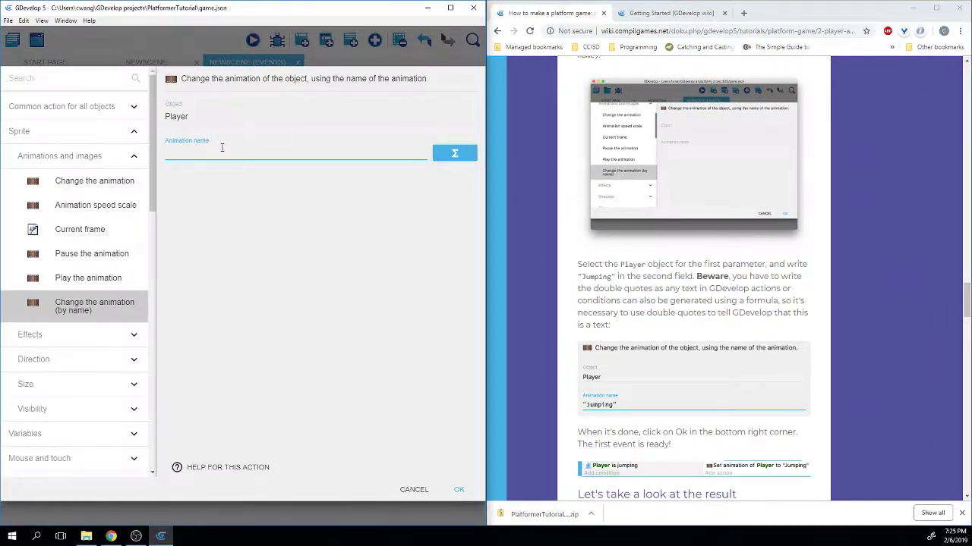
scroll(771, 283, down, 1)
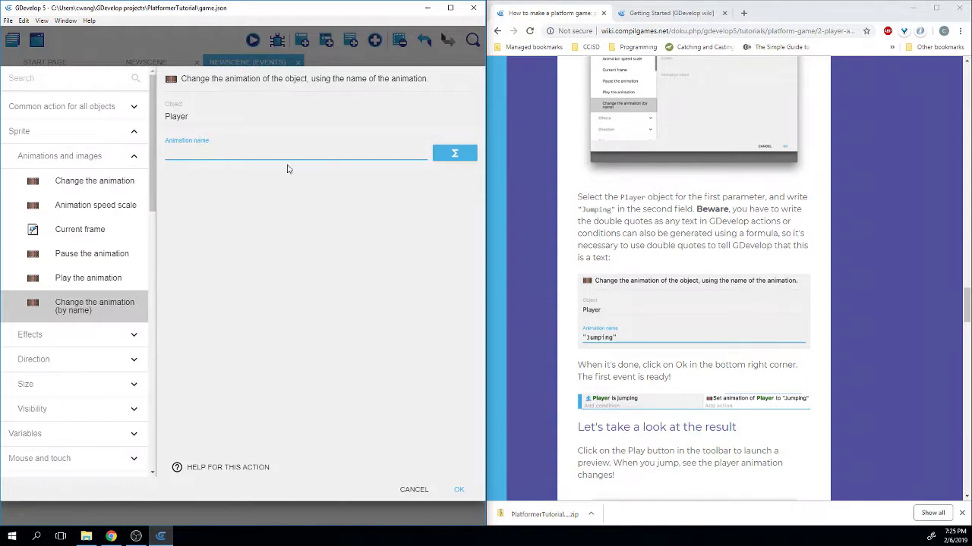
text("Jumping")
scroll(595, 268, down, 2)
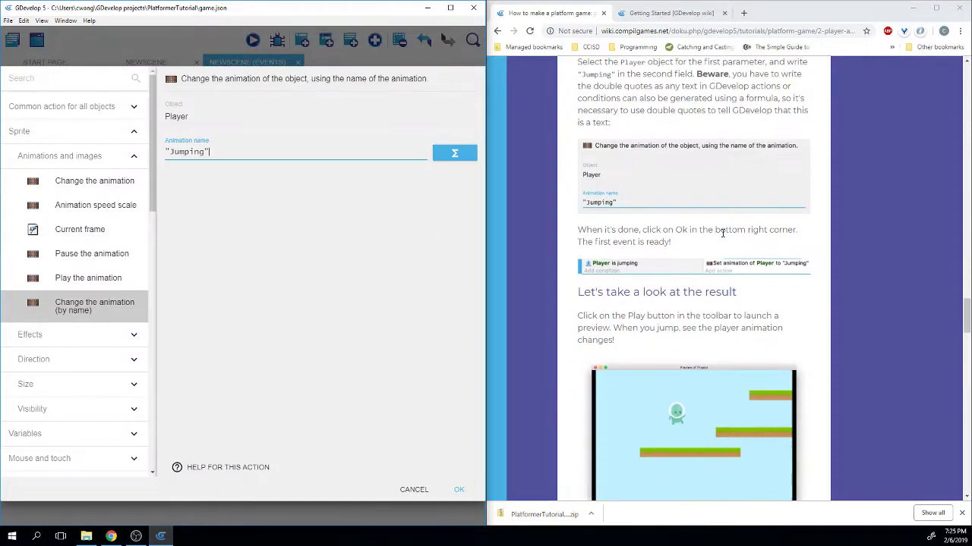
click(459, 490)
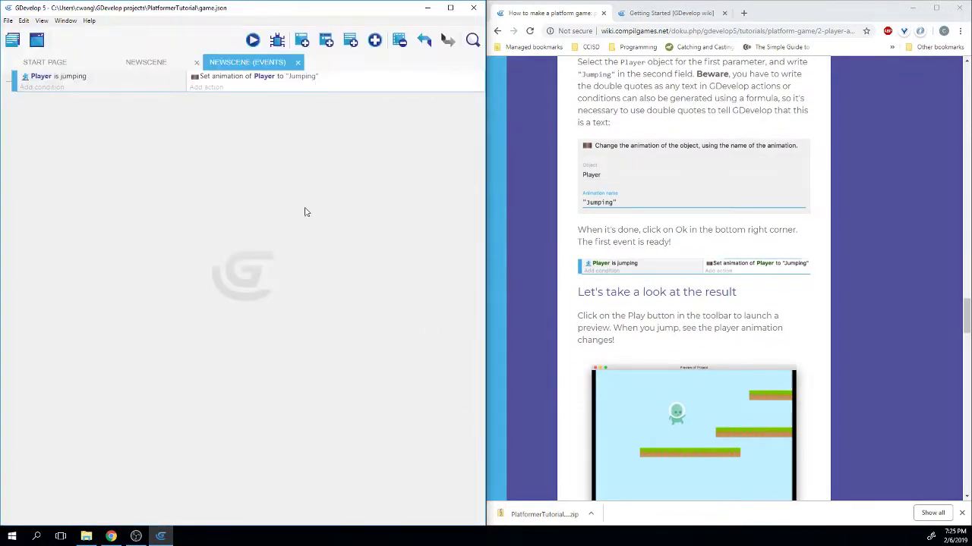
Step: Read the tutorial's section on checking the result, save the project and launch a preview of the scene
scroll(634, 188, down, 1)
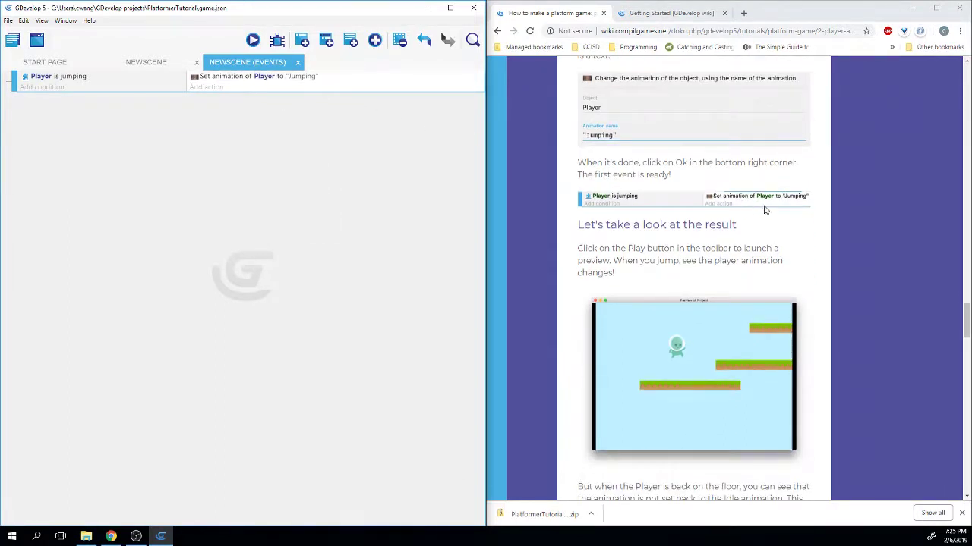
scroll(636, 220, down, 1)
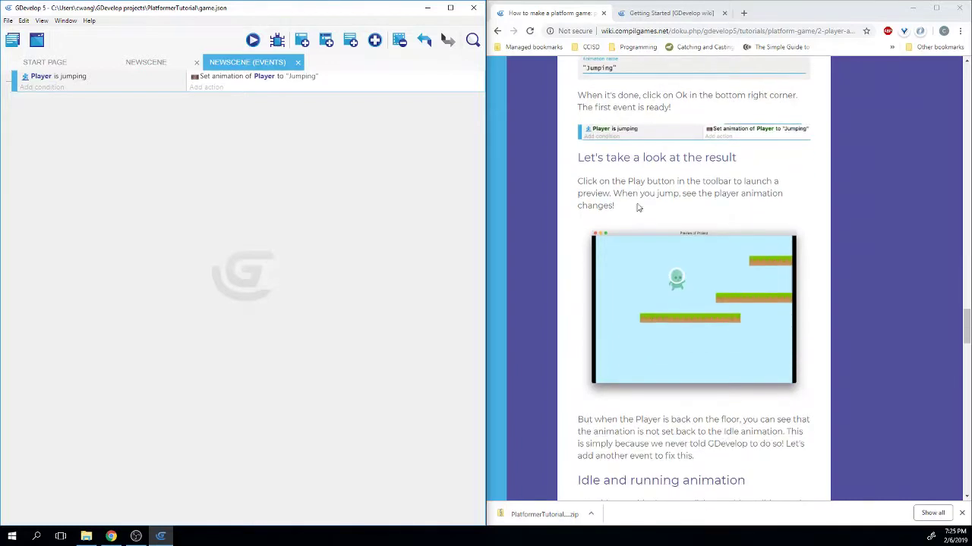
scroll(618, 185, down, 1)
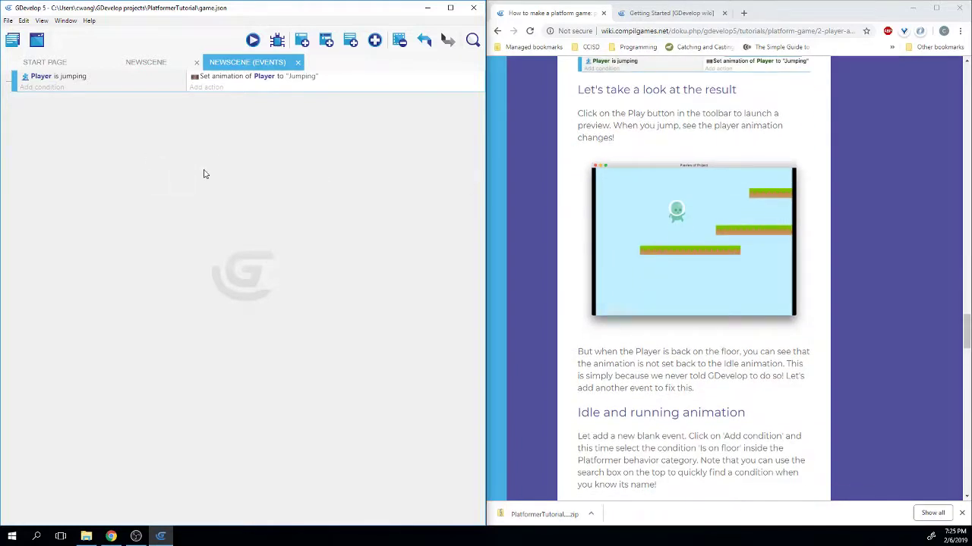
key(ctrl+s)
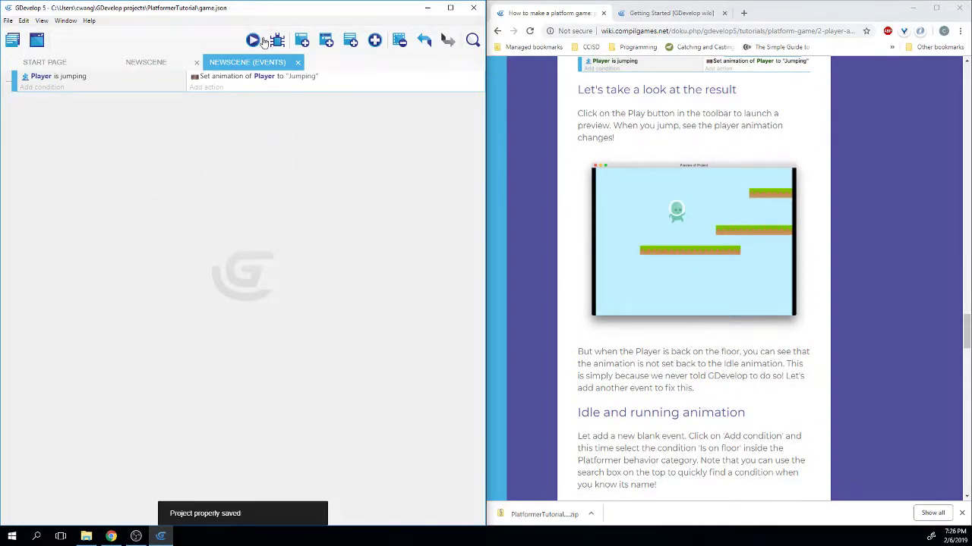
click(258, 40)
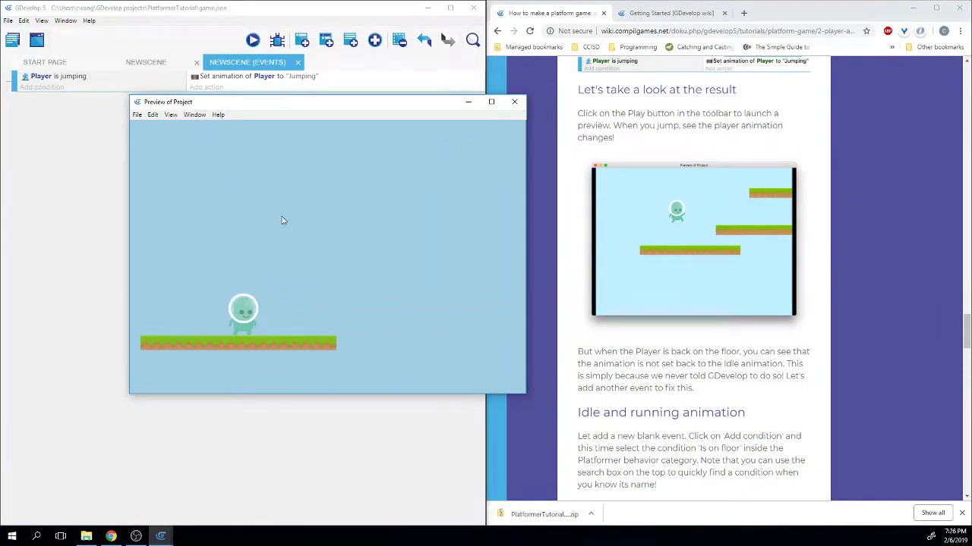
Step: Test the Player's jumping and its movement in both directions along the platform in the preview, and close the preview
key(space)
key(Right)
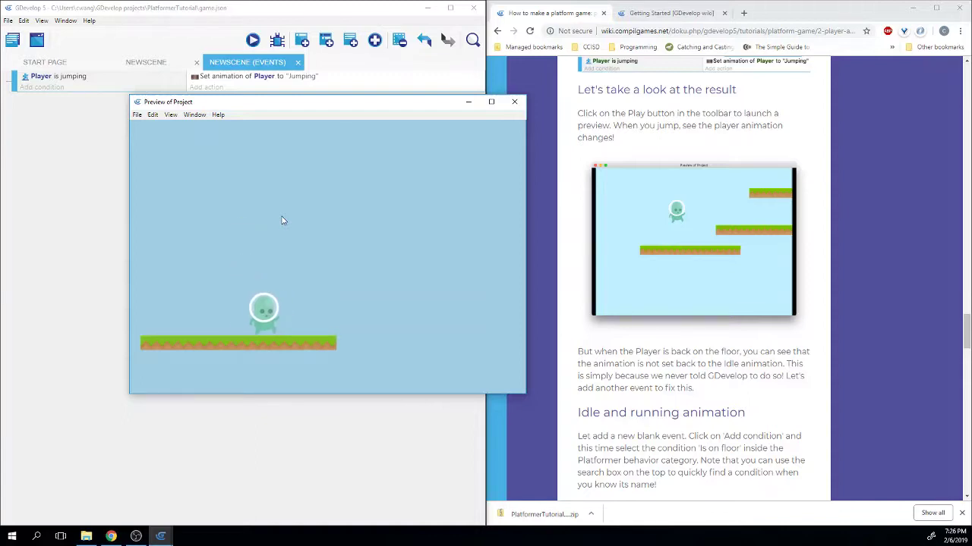
key(Left)
key(space)
key(Right)
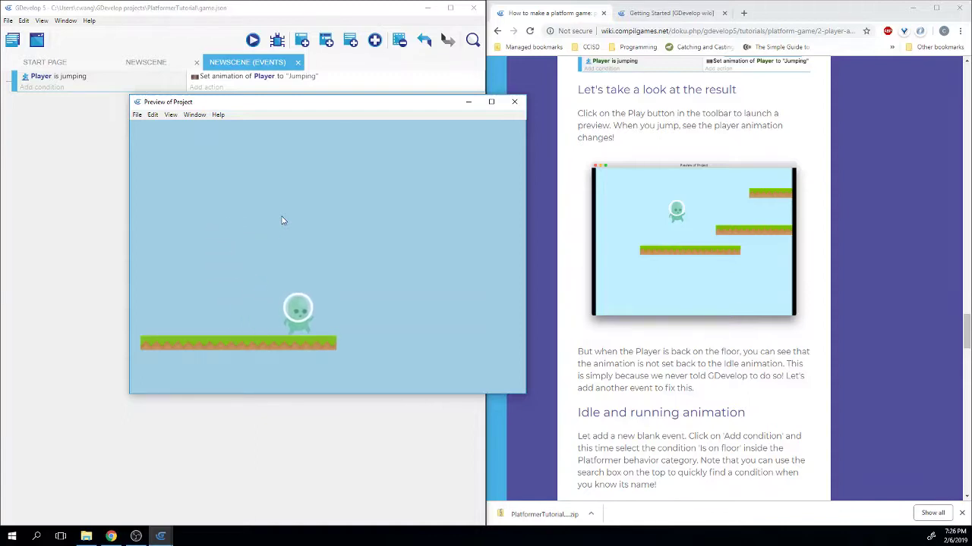
key(space)
key(Left)
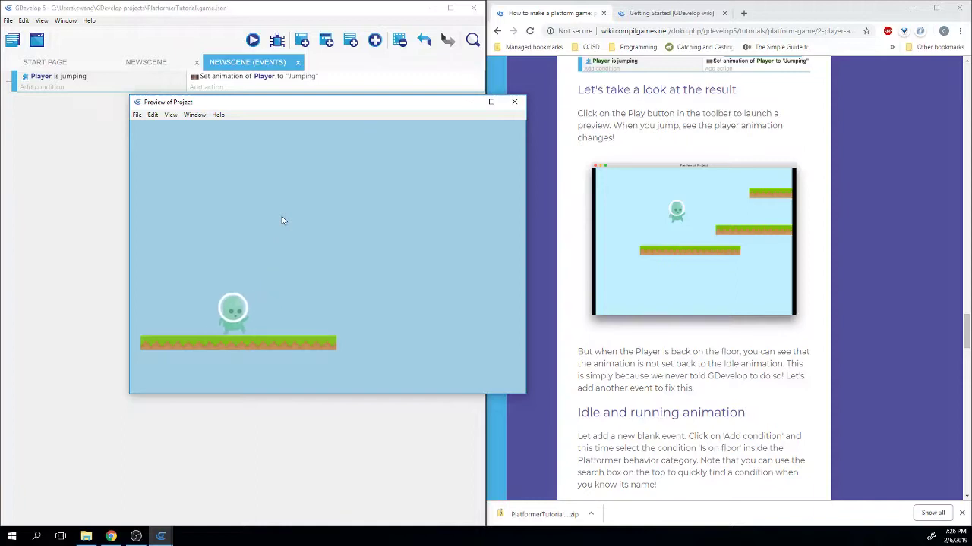
key(Left)
key(Left)
key(Left)
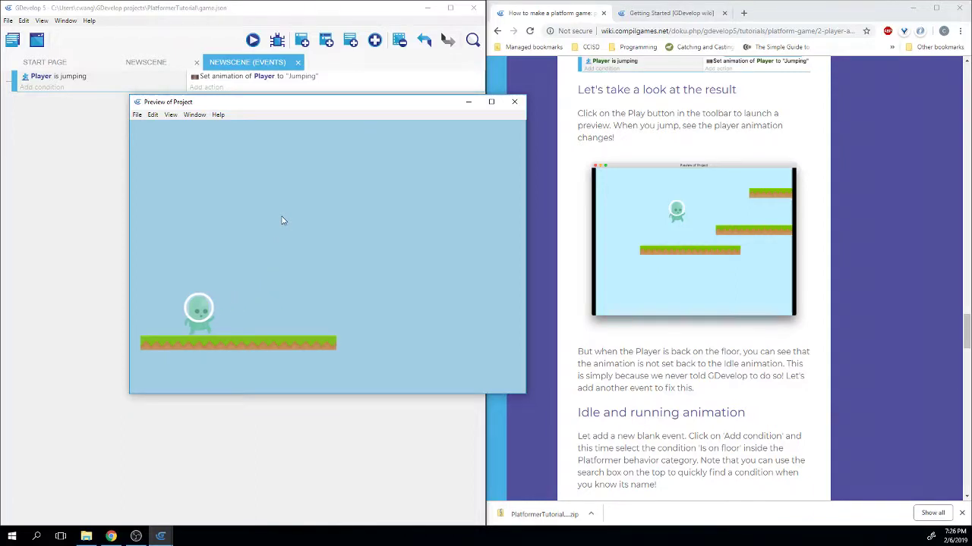
click(513, 101)
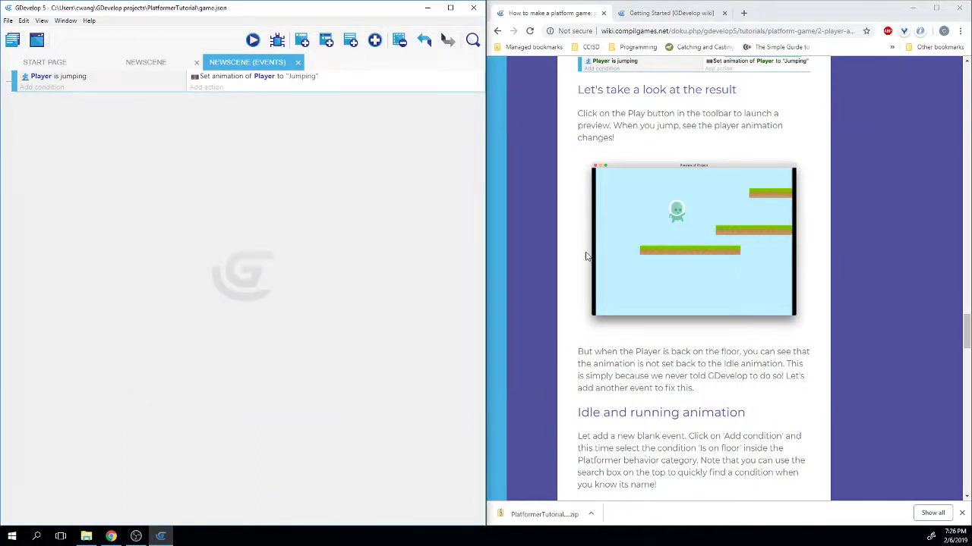
Step: Read the start of the tutorial's idle and running animation section and add a new empty event below the jumping event
scroll(586, 256, down, 4)
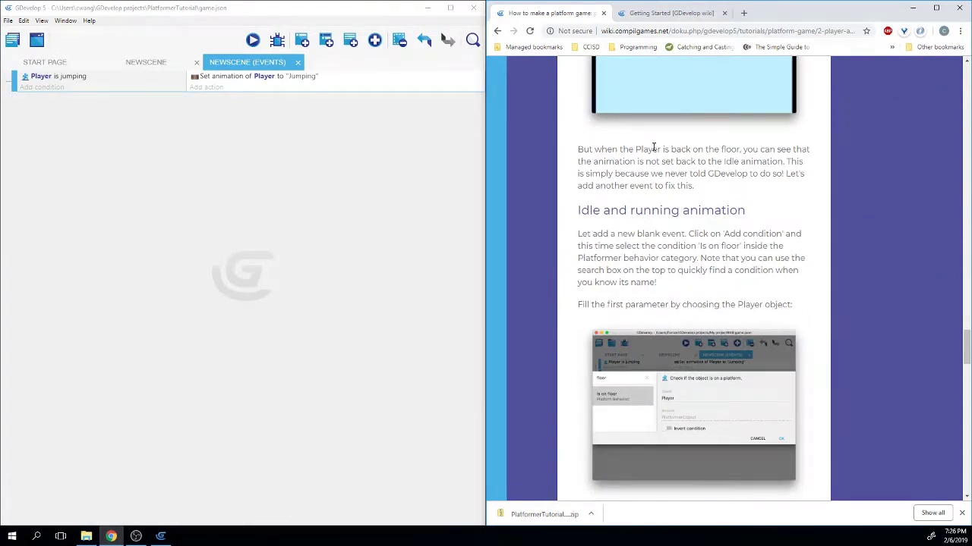
drag(653, 148, 777, 149)
drag(675, 162, 782, 163)
click(526, 126)
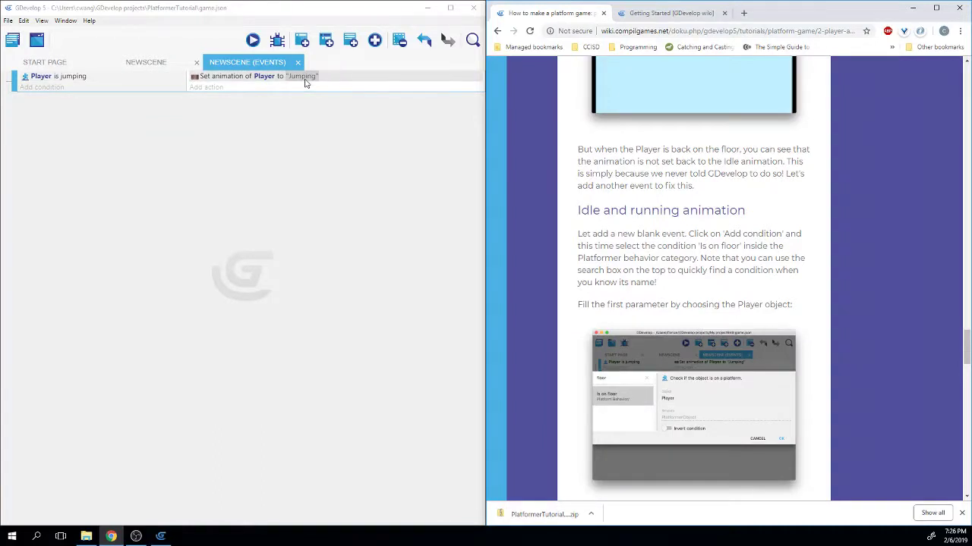
scroll(568, 243, down, 3)
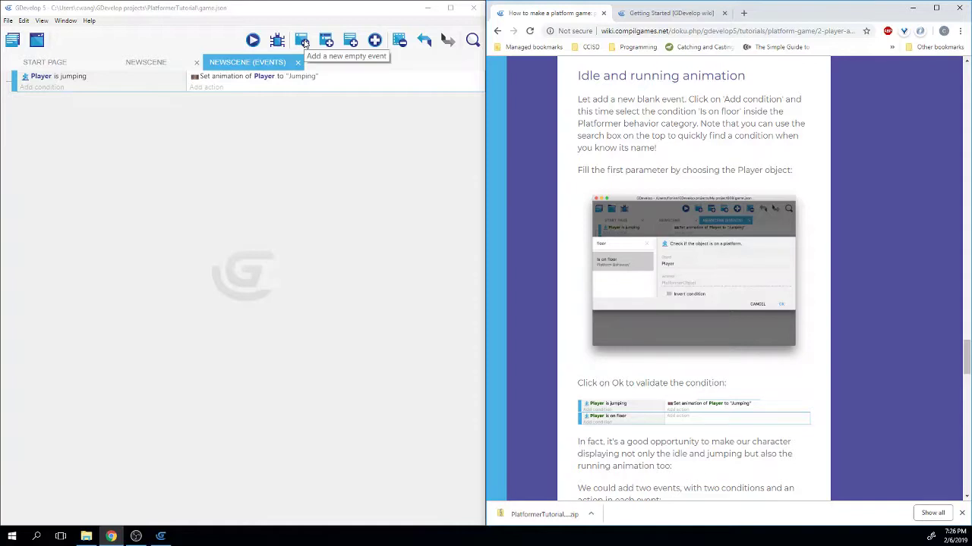
click(303, 42)
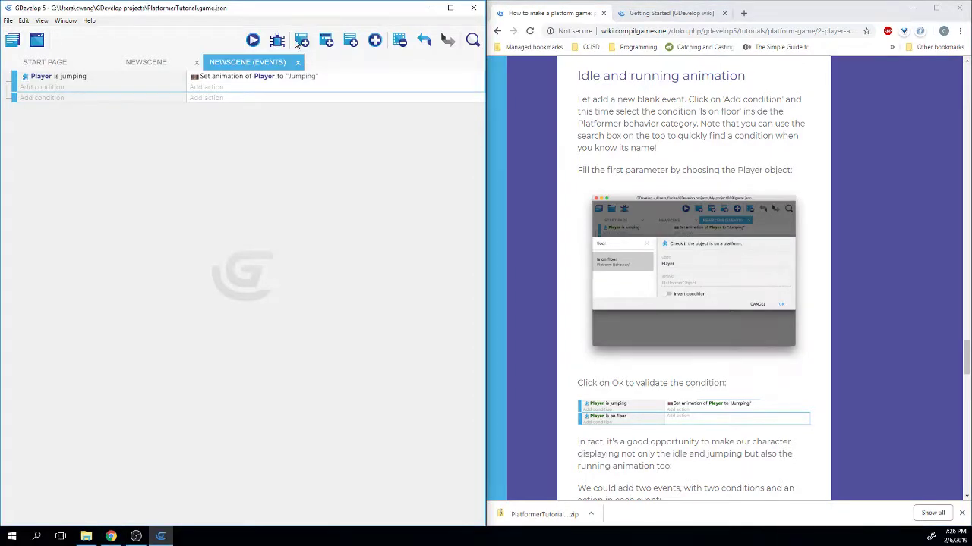
Step: Add the Platform Behavior condition Is on floor to the new empty event, with Player as its object
click(42, 98)
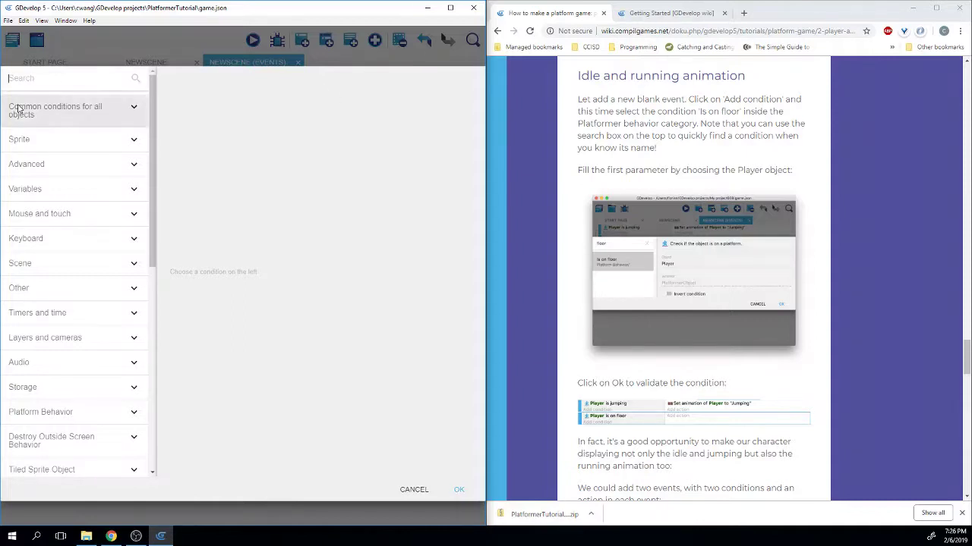
scroll(89, 208, down, 1)
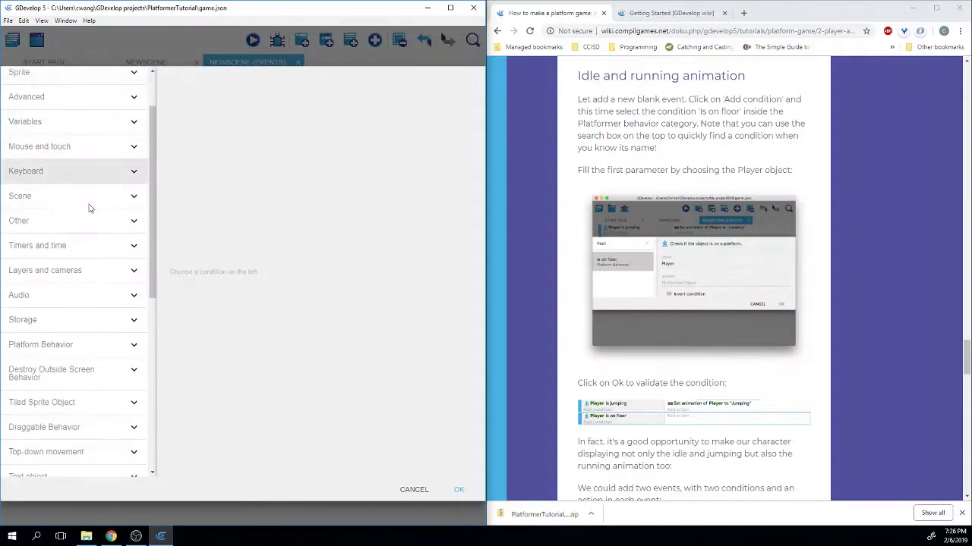
click(58, 345)
scroll(59, 347, down, 1)
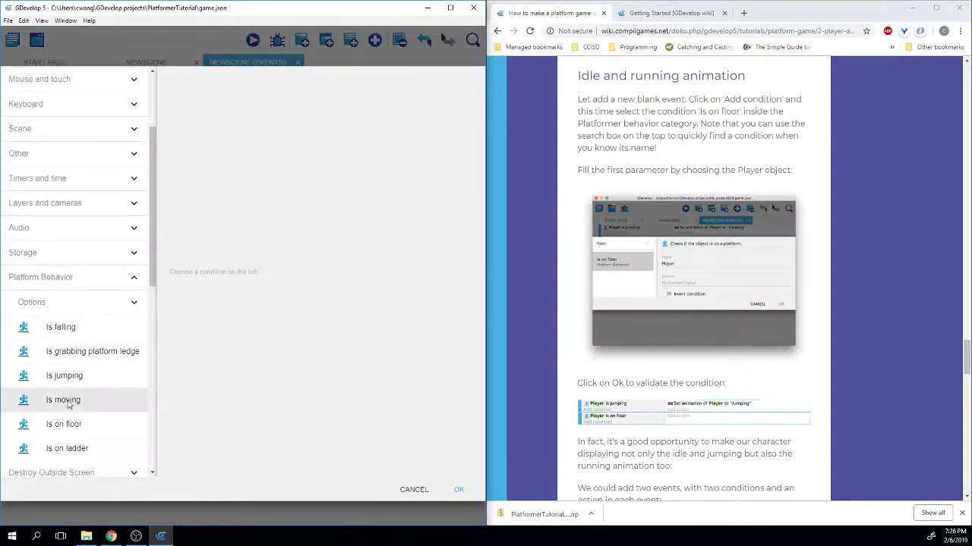
click(76, 424)
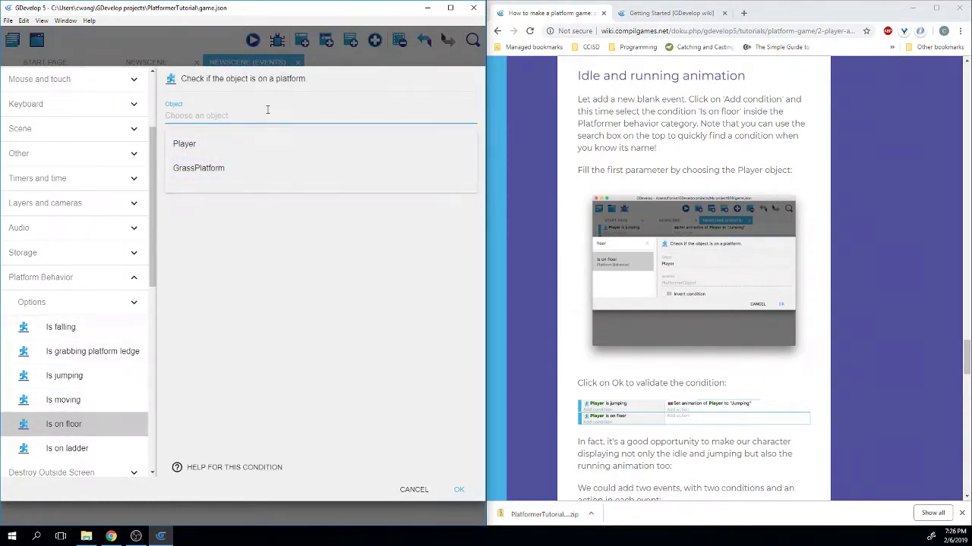
click(230, 143)
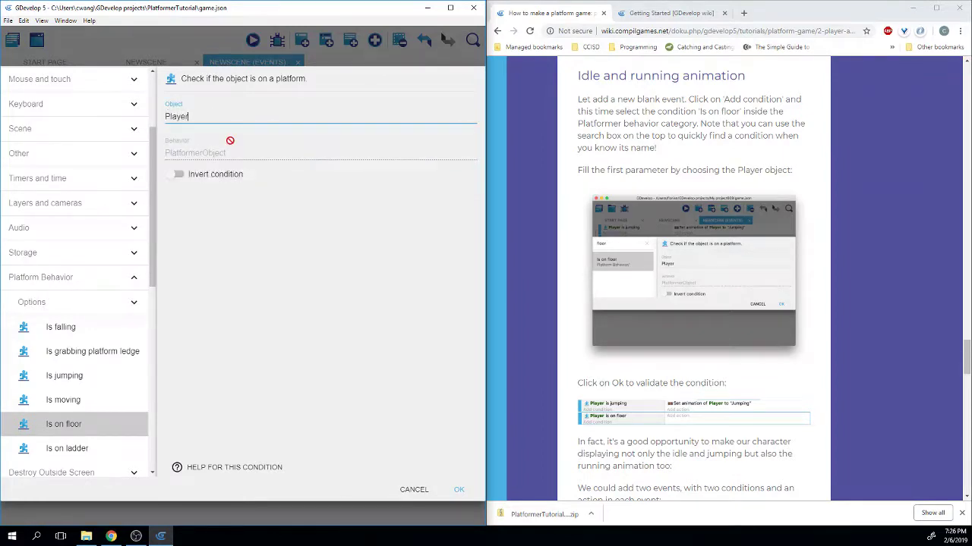
click(459, 492)
Step: Read the tutorial's notes on the condition search box and on using sub-events for the idle and running animations
scroll(562, 342, down, 5)
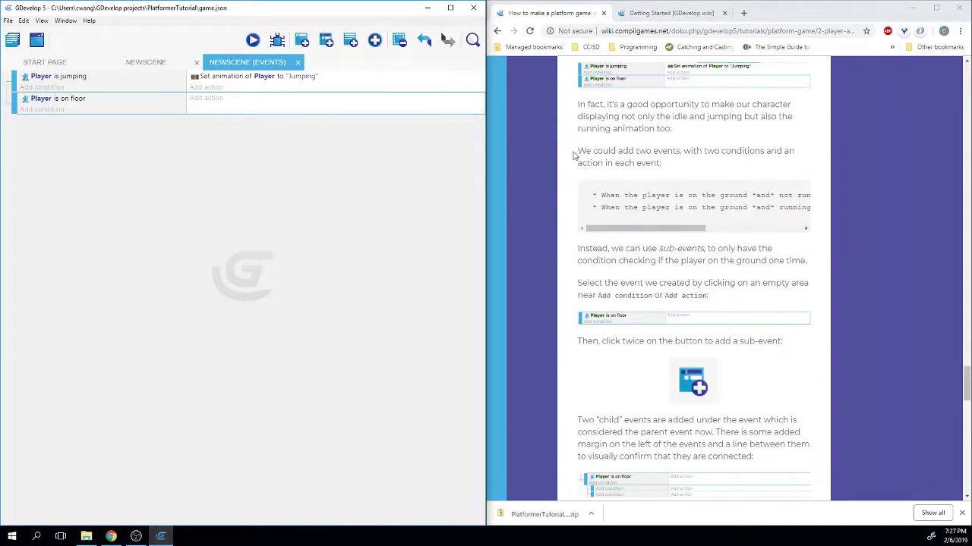
scroll(574, 156, up, 5)
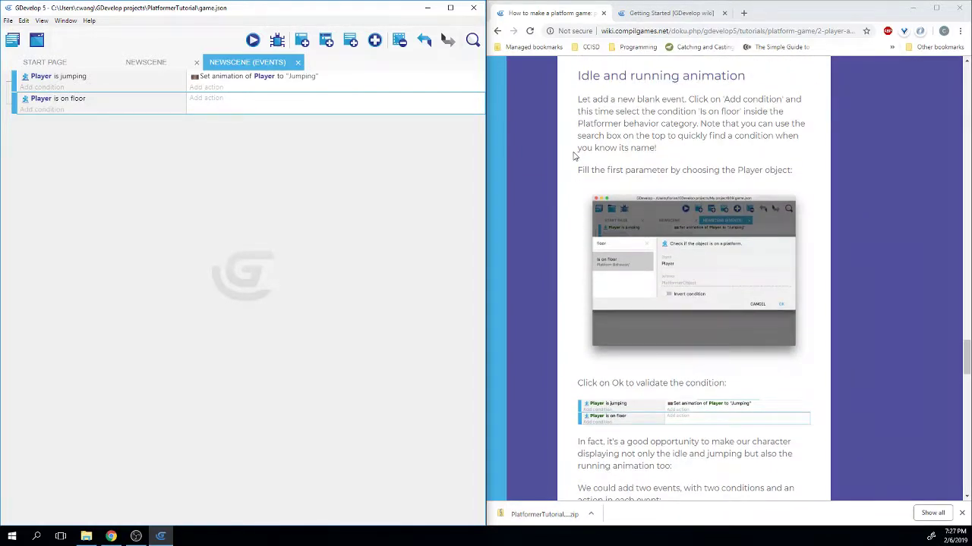
scroll(576, 156, down, 2)
scroll(650, 132, up, 2)
drag(699, 123, 697, 149)
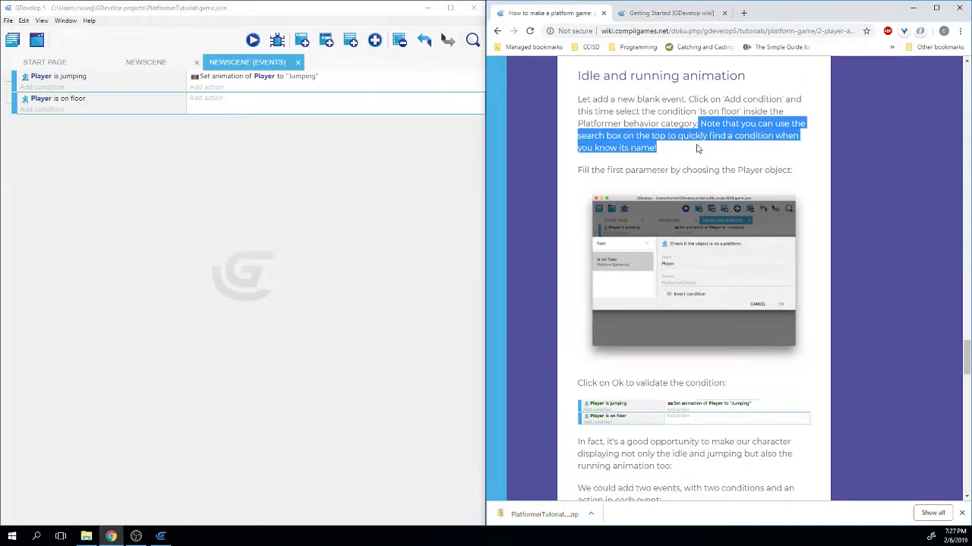
click(697, 149)
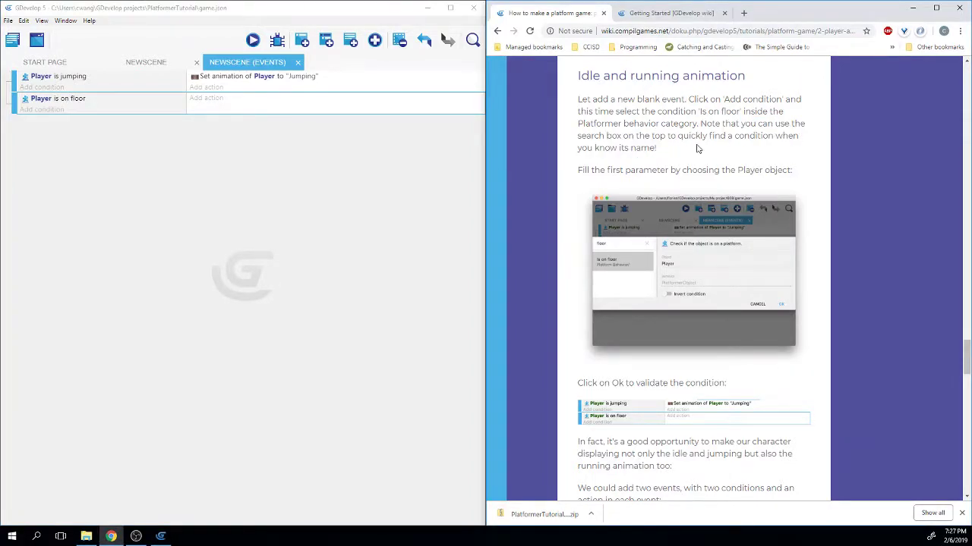
scroll(698, 149, down, 3)
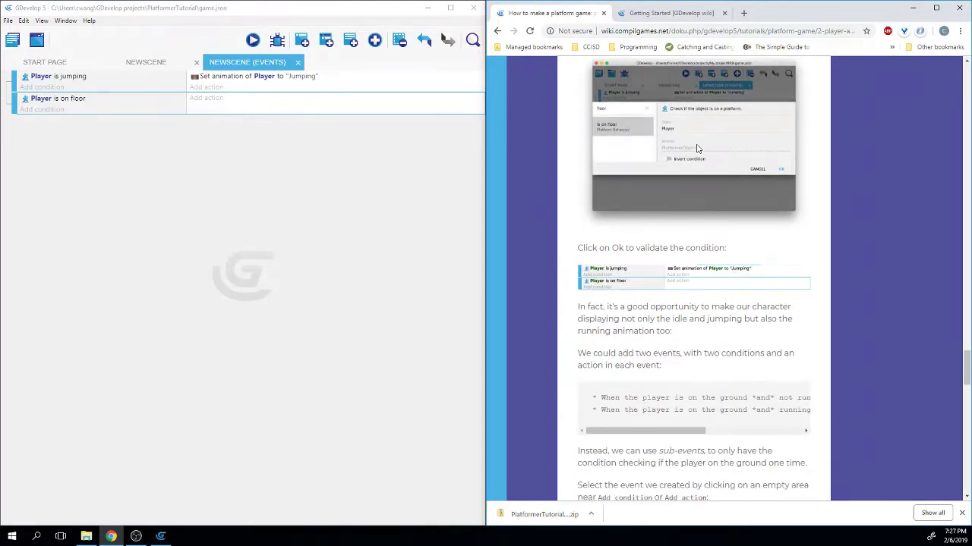
scroll(698, 148, down, 2)
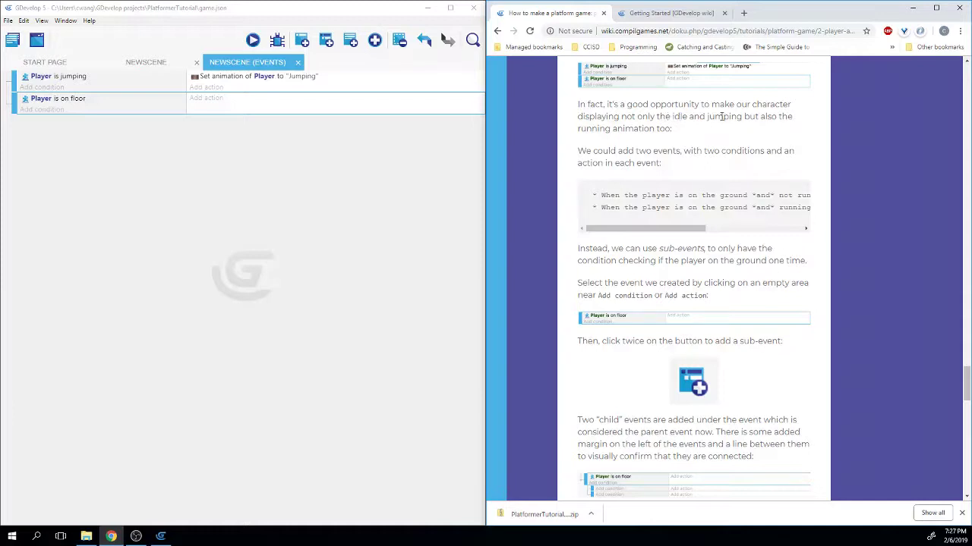
drag(688, 132, 681, 164)
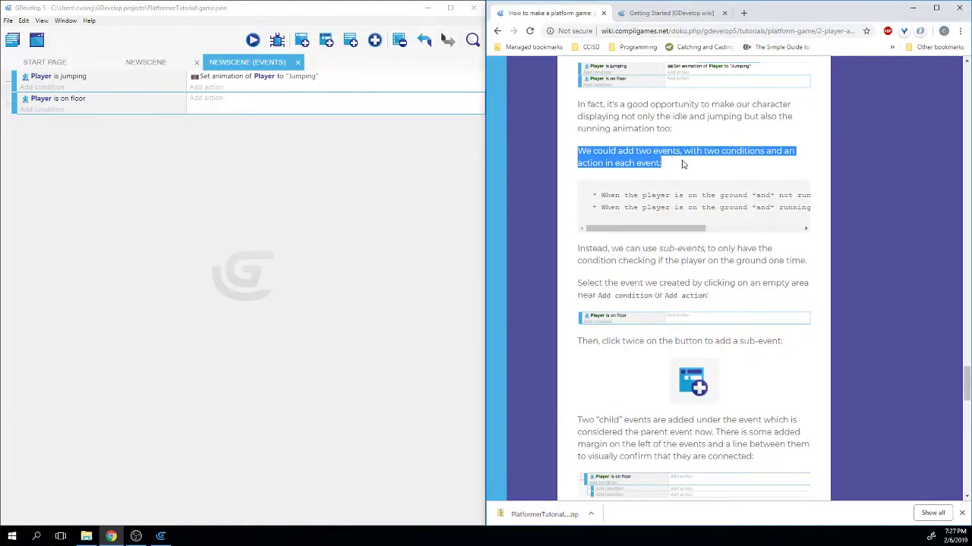
click(683, 167)
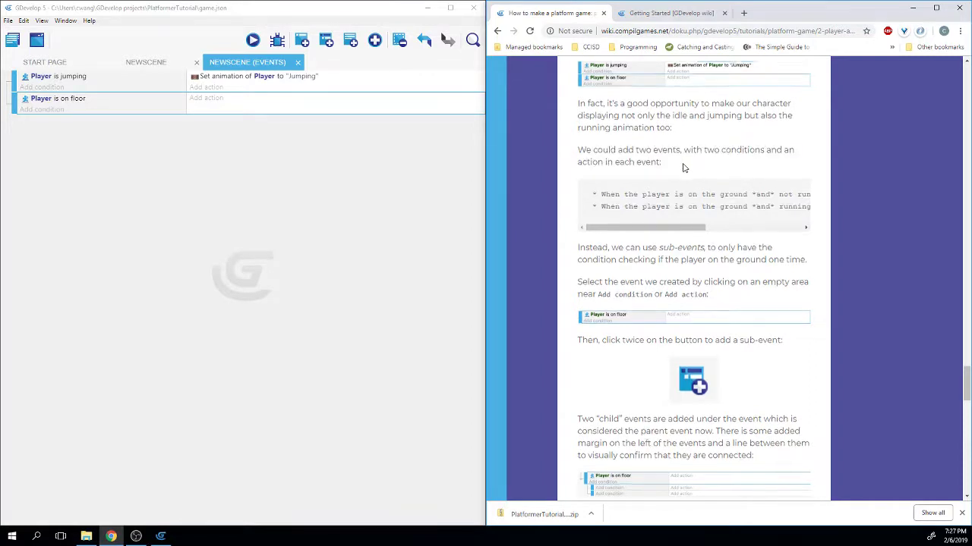
scroll(683, 168, down, 2)
drag(578, 114, 795, 127)
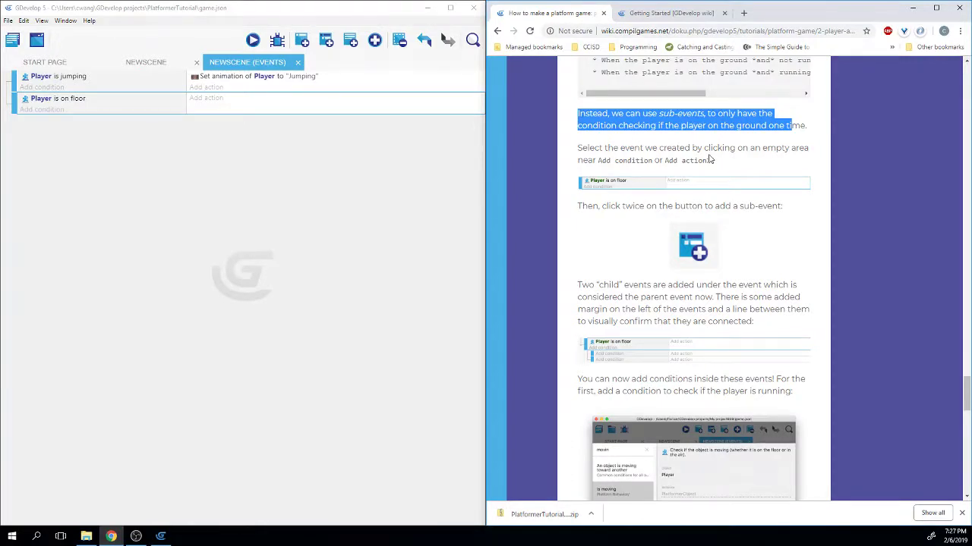
Step: Select the Player is on floor event and add two sub-events under it
click(183, 112)
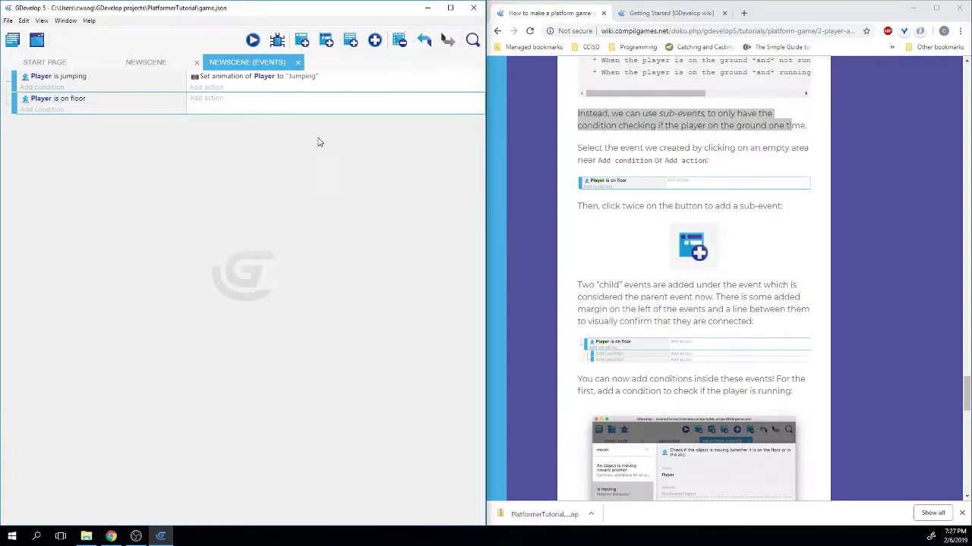
click(328, 41)
click(328, 41)
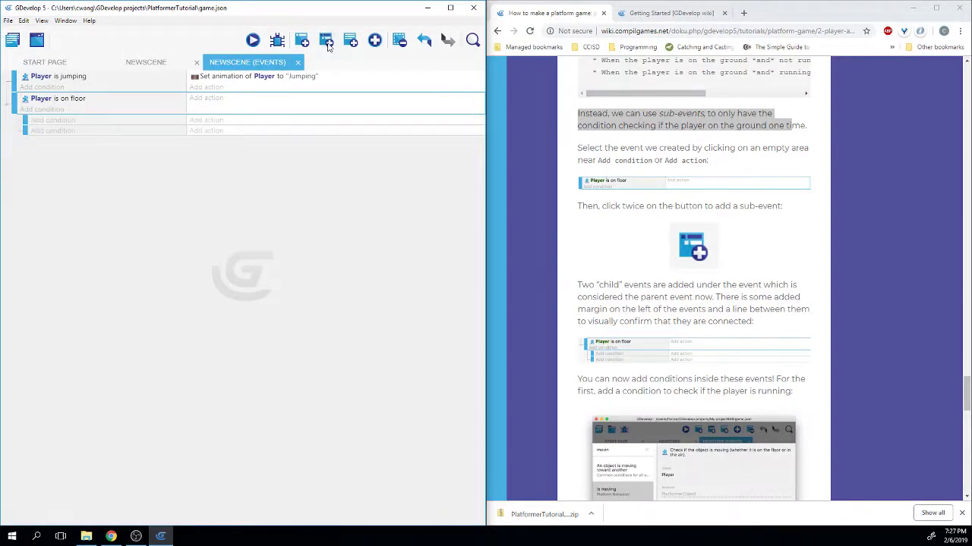
Step: Read the tutorial's instructions for the sub-event conditions and start a condition on the first sub-event
scroll(578, 221, down, 3)
scroll(579, 221, down, 1)
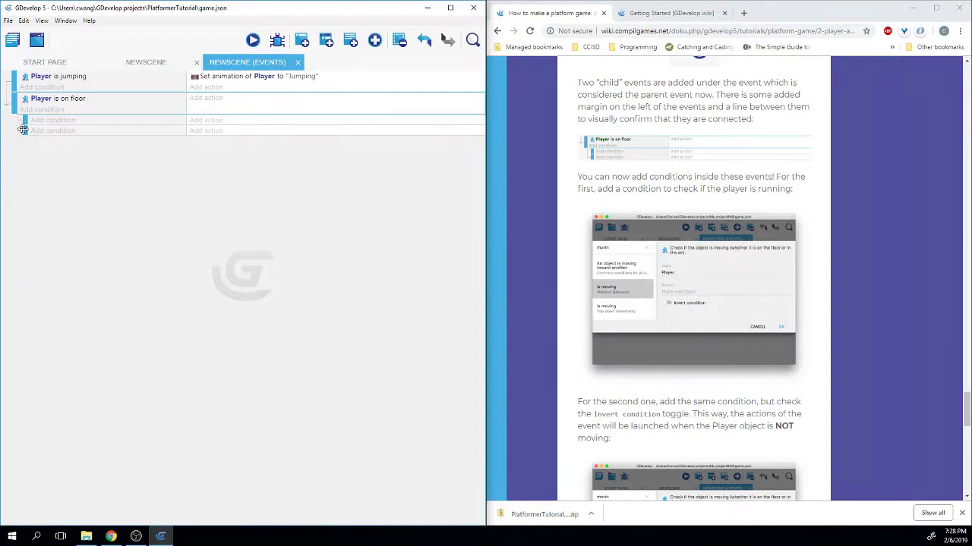
scroll(583, 142, down, 1)
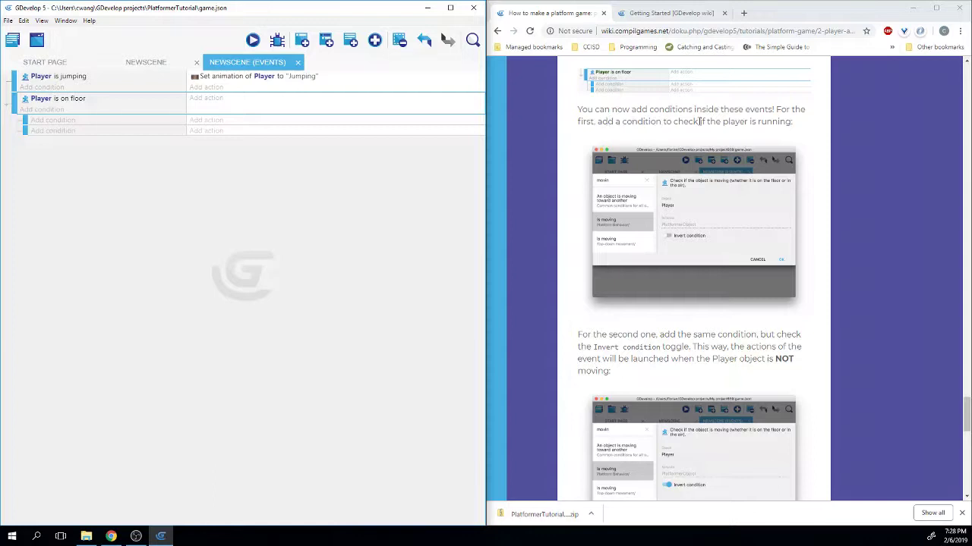
click(39, 120)
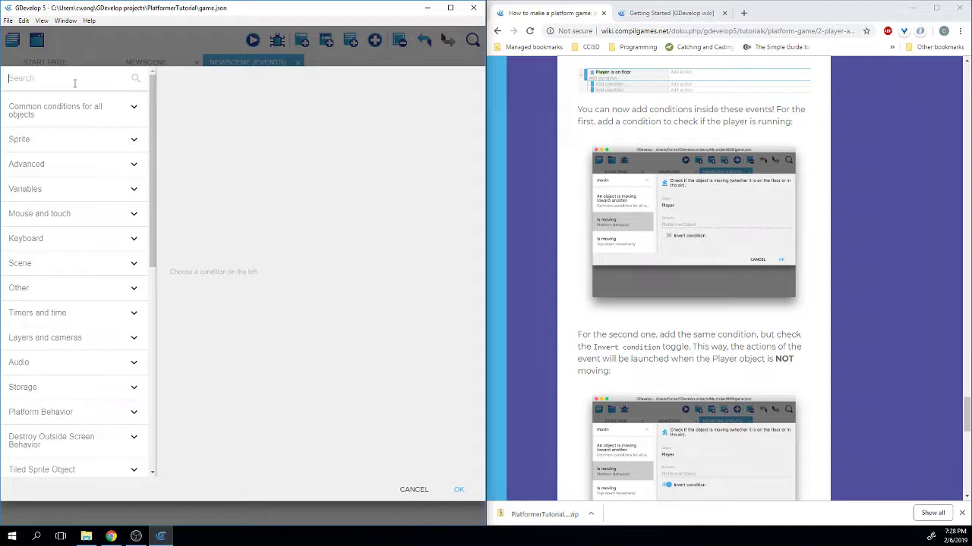
text(running)
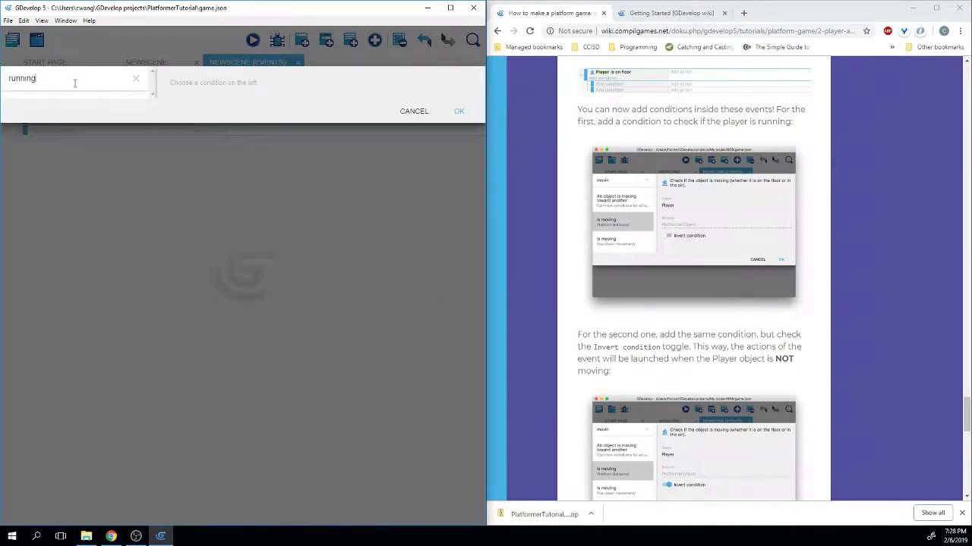
key(BackSpace)
key(BackSpace)
key(BackSpace)
key(BackSpace)
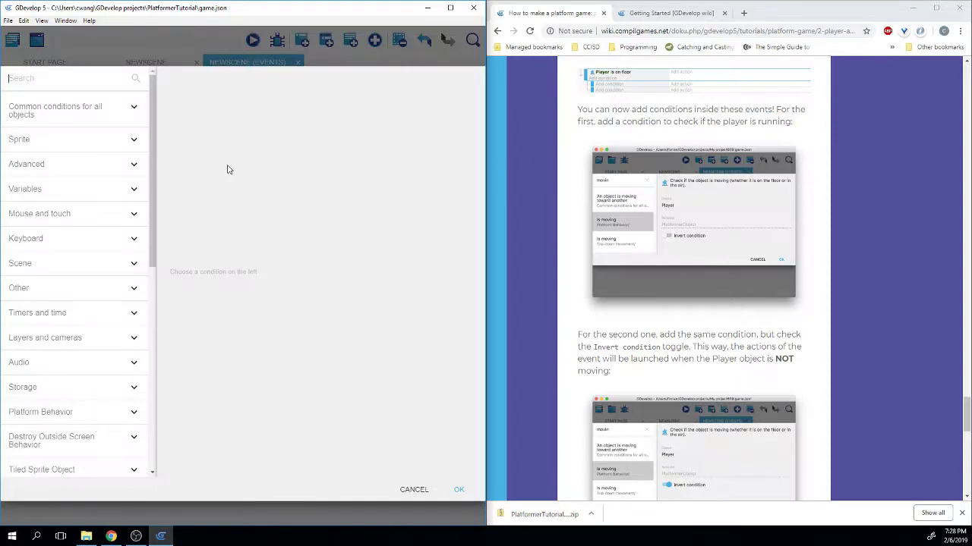
Step: Search the conditions for "moving" and add the Platform Behavior condition Is moving to the first sub-event, with Player as its object
text(moving)
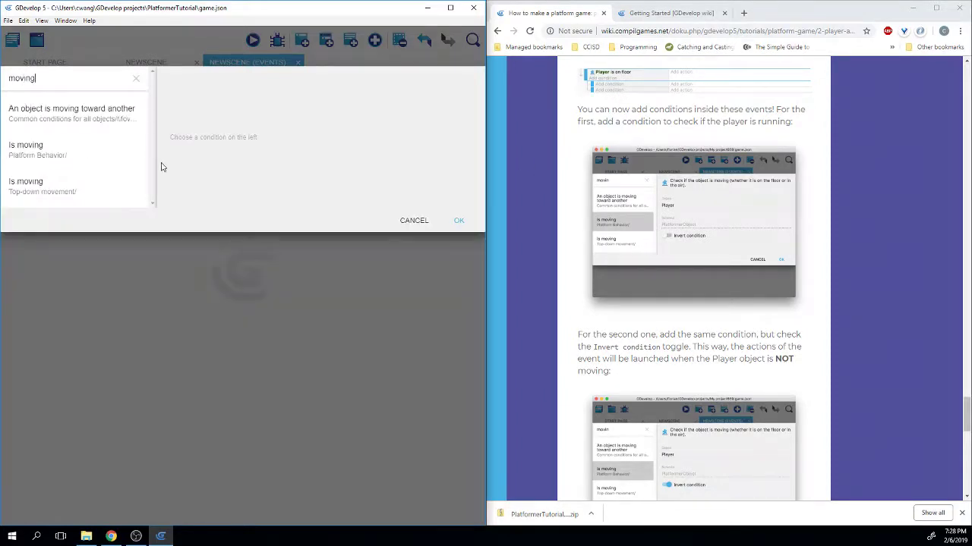
click(48, 149)
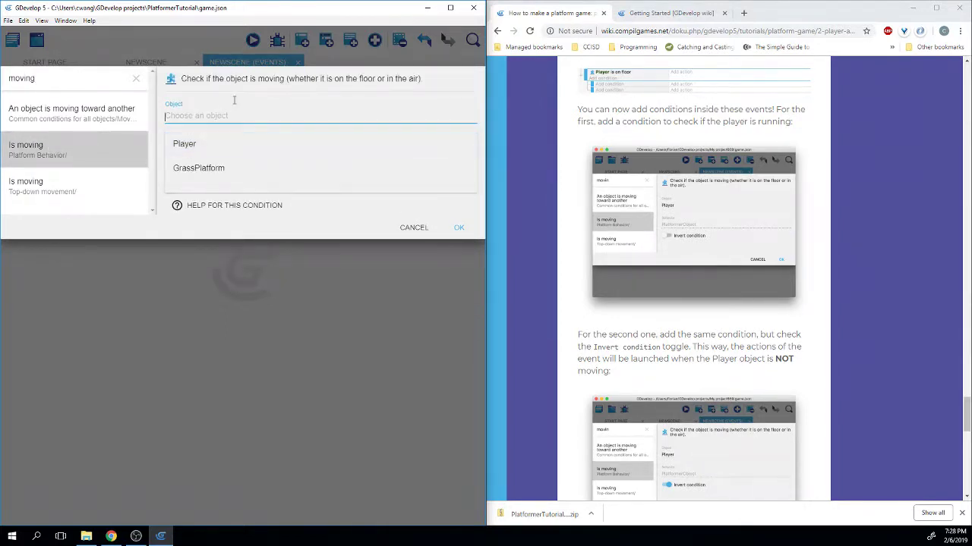
click(234, 142)
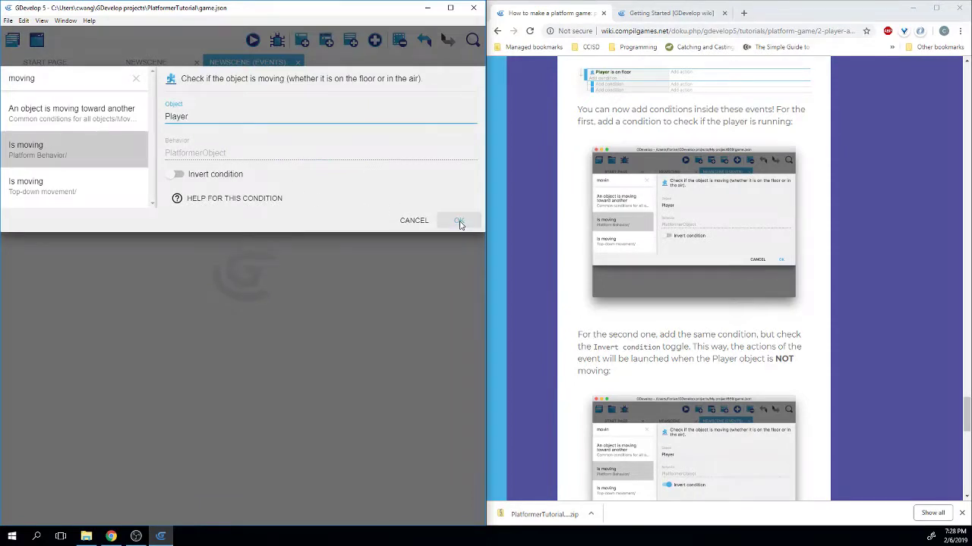
click(459, 221)
Step: Search the conditions for "moving" and add an inverted Platform Behavior Is moving condition for Player to the second sub-event
scroll(577, 216, down, 4)
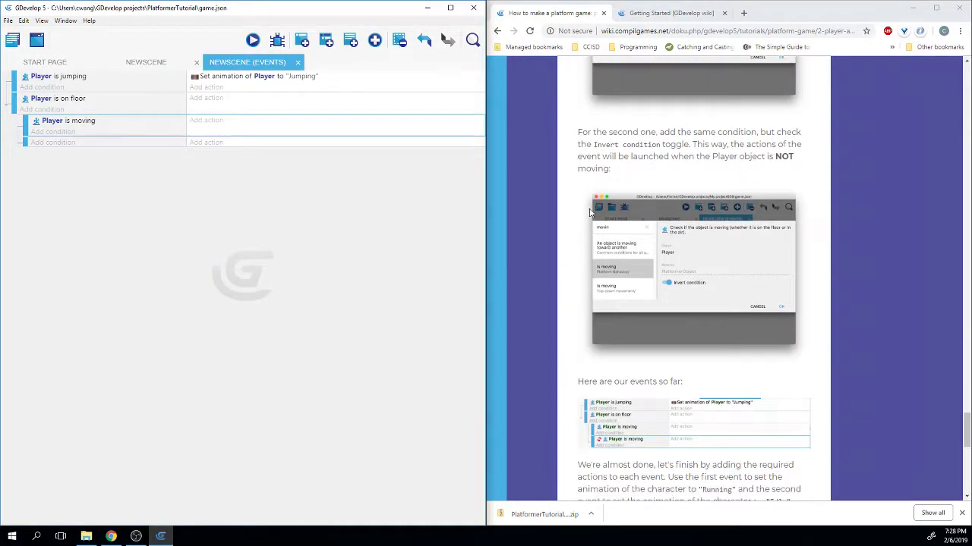
click(53, 144)
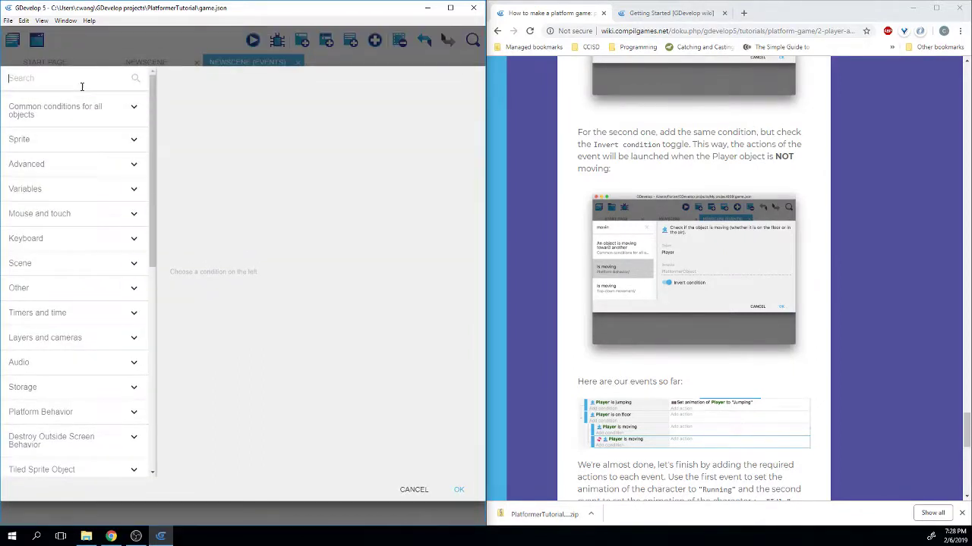
text(moving)
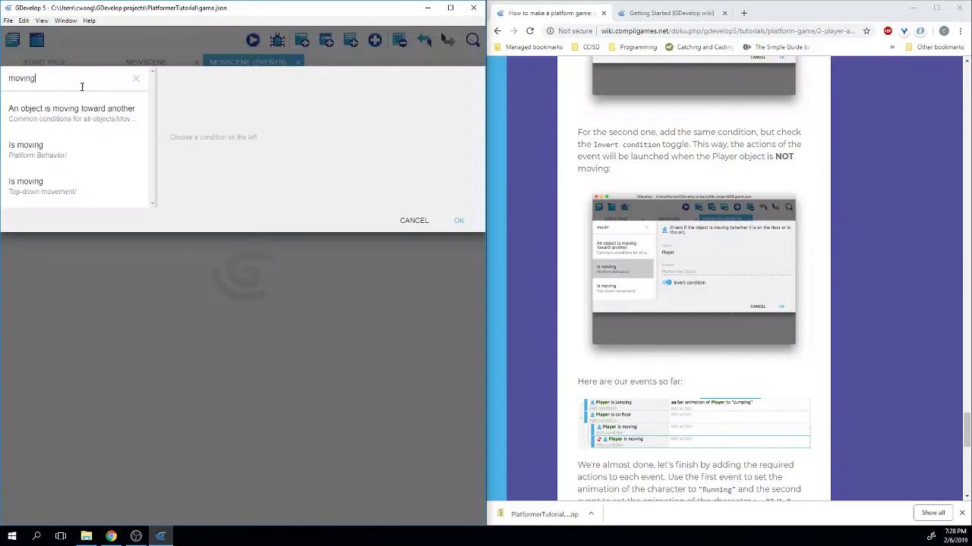
click(36, 156)
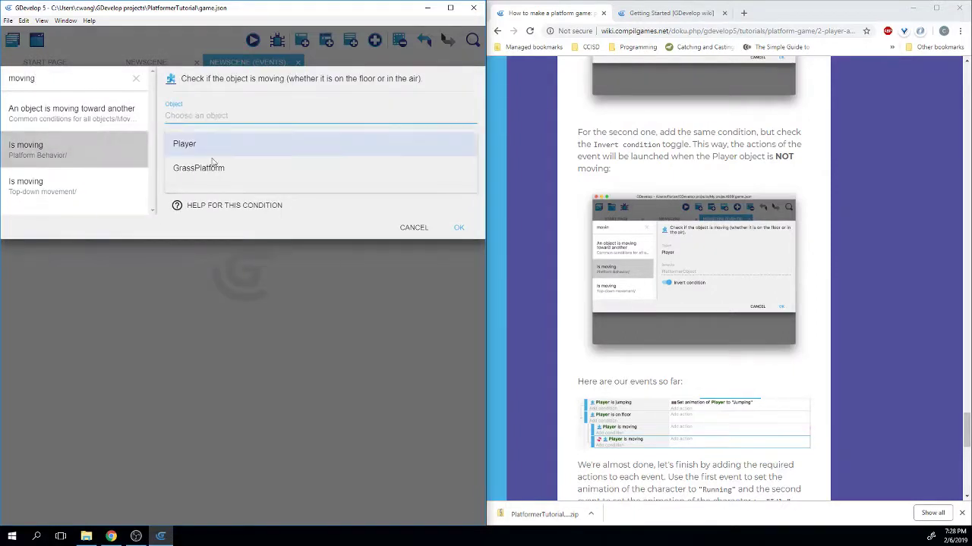
click(237, 145)
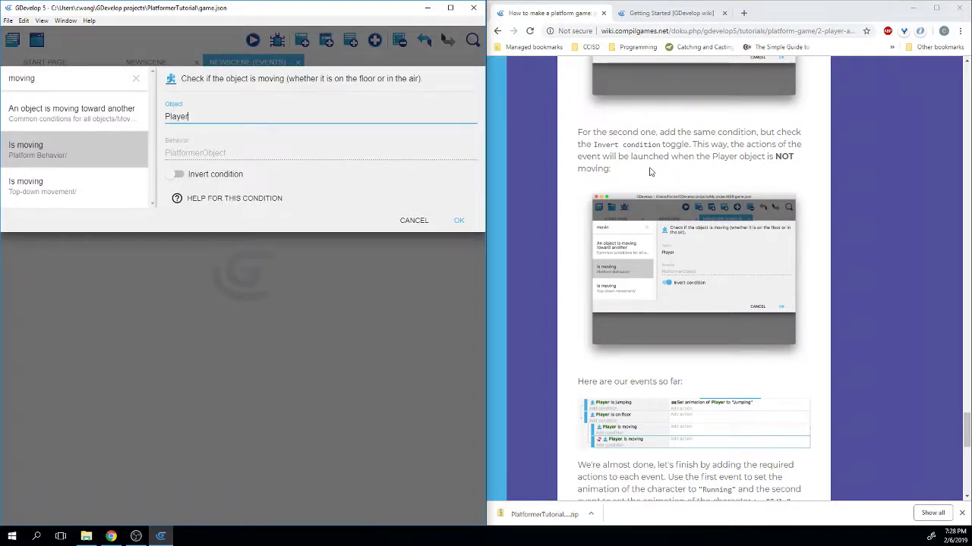
click(174, 177)
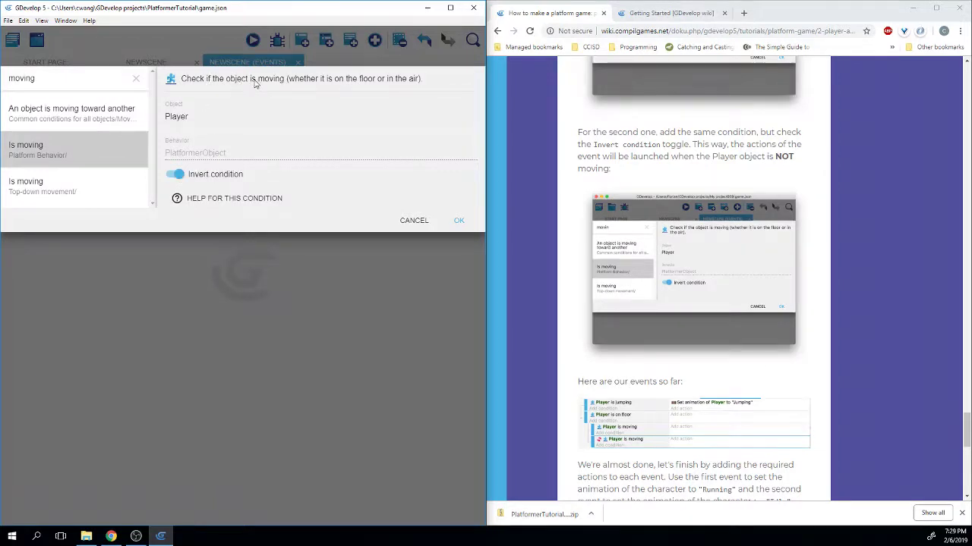
click(460, 221)
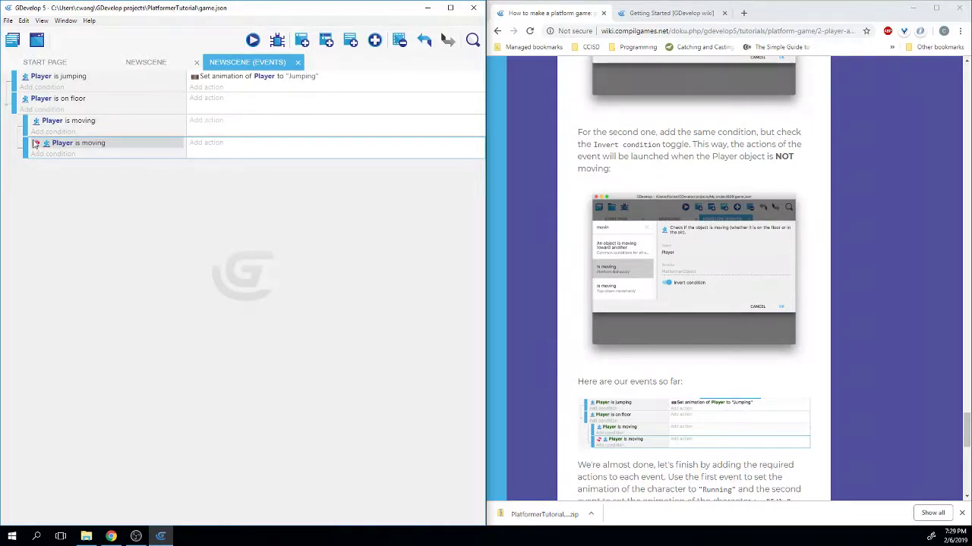
Step: Start a Change the animation (by name) action on the first Is moving sub-event, with Player as its object
scroll(572, 229, down, 4)
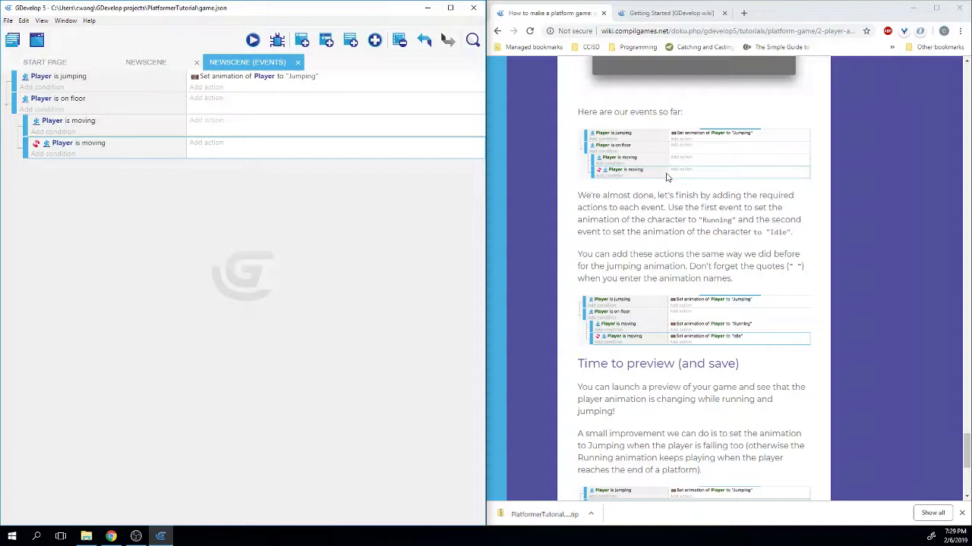
scroll(712, 205, down, 1)
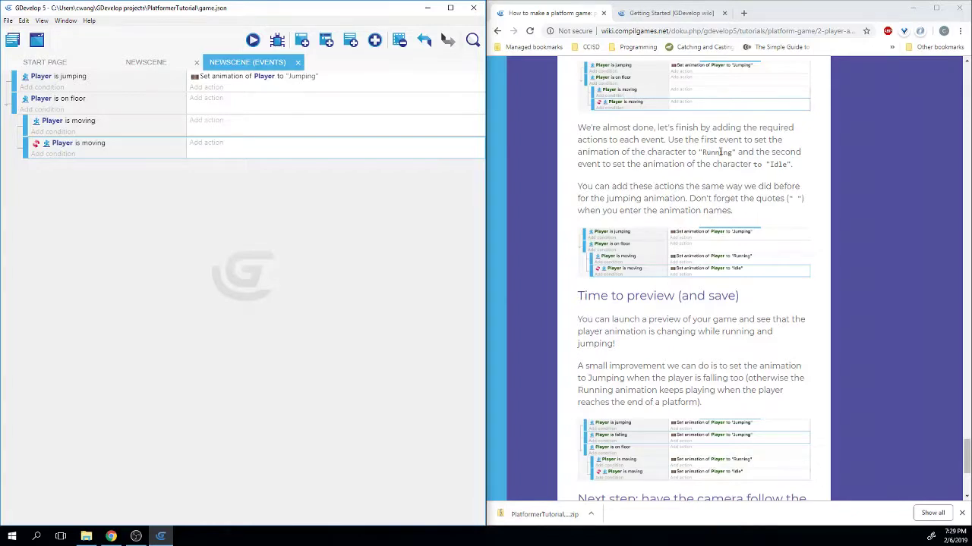
scroll(720, 152, down, 1)
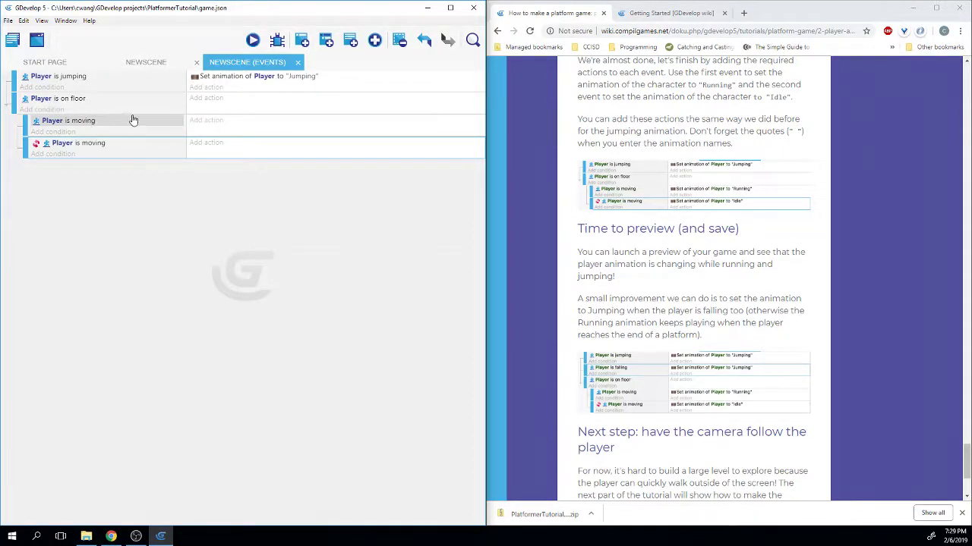
click(196, 123)
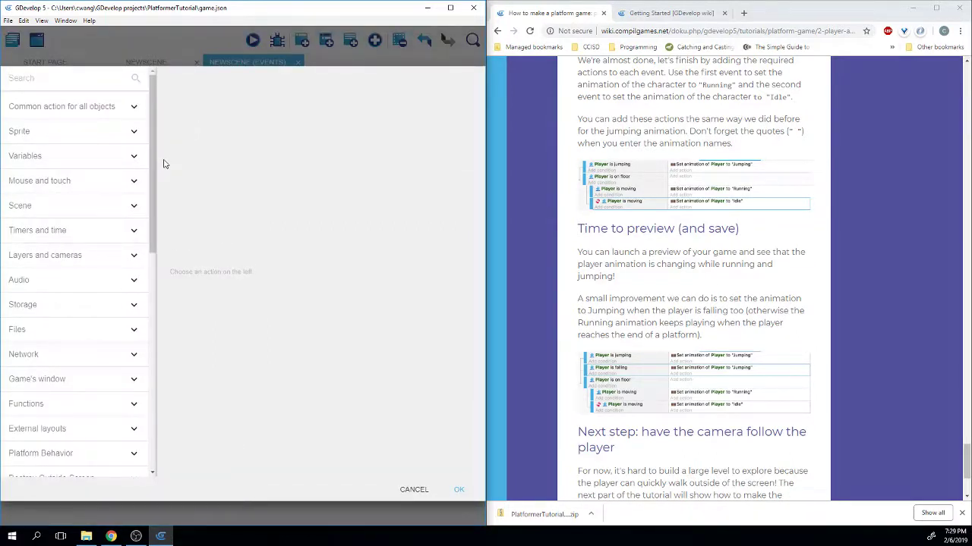
click(101, 131)
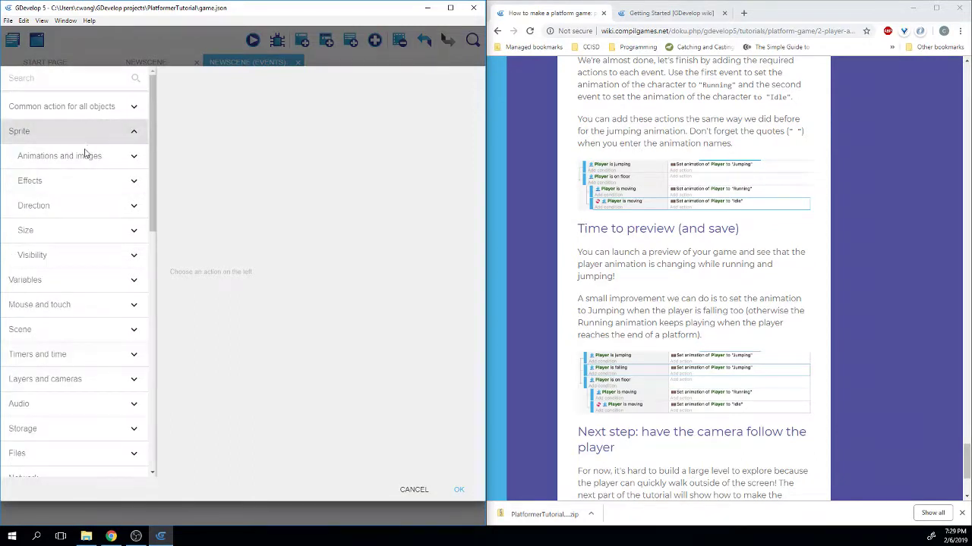
click(79, 157)
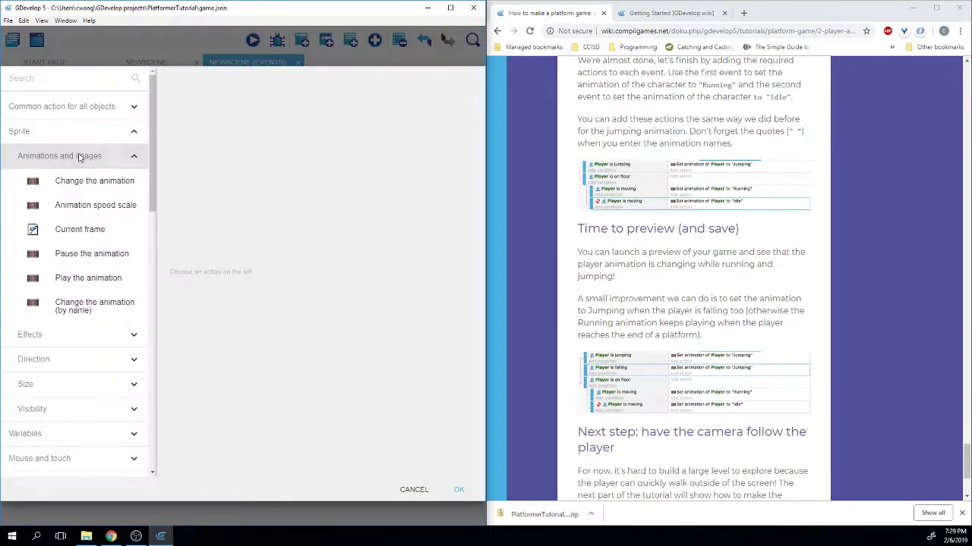
click(79, 304)
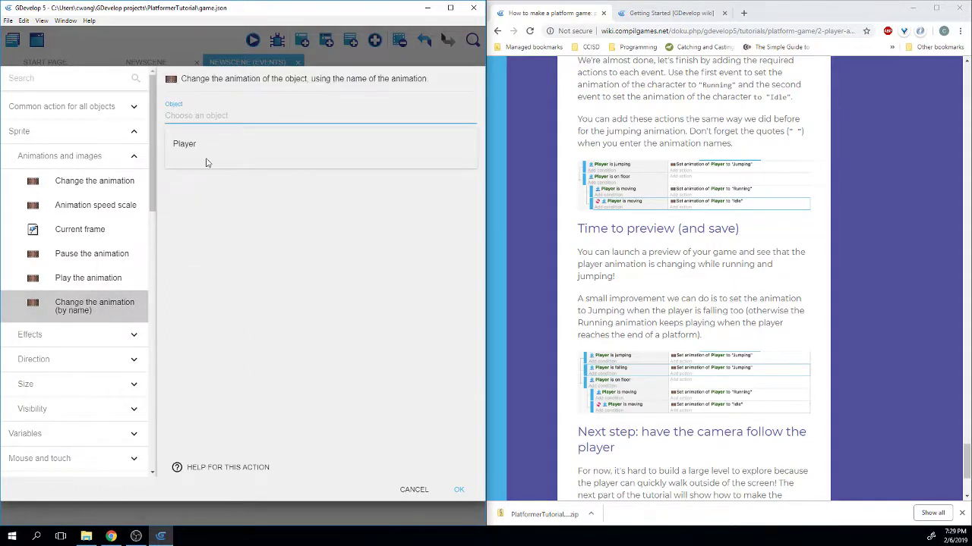
click(204, 144)
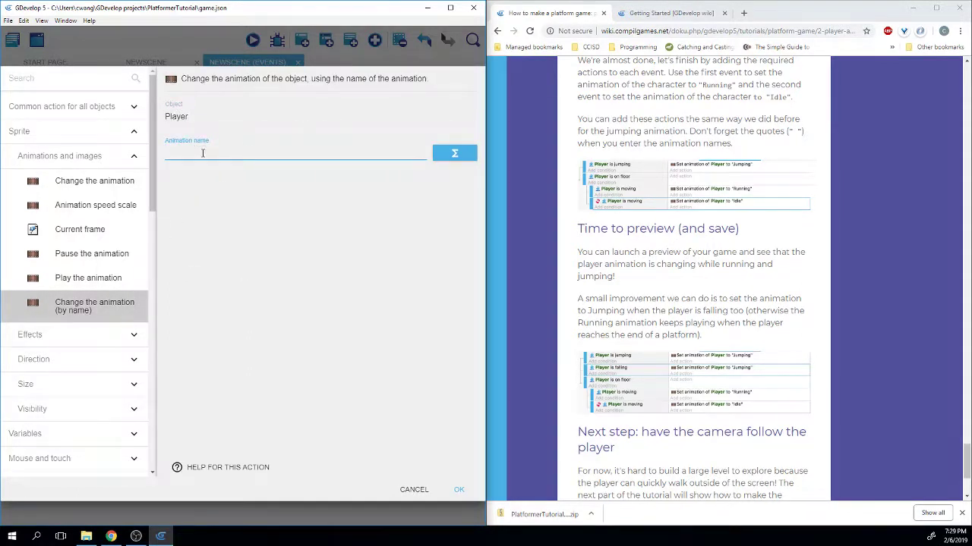
text(Running)
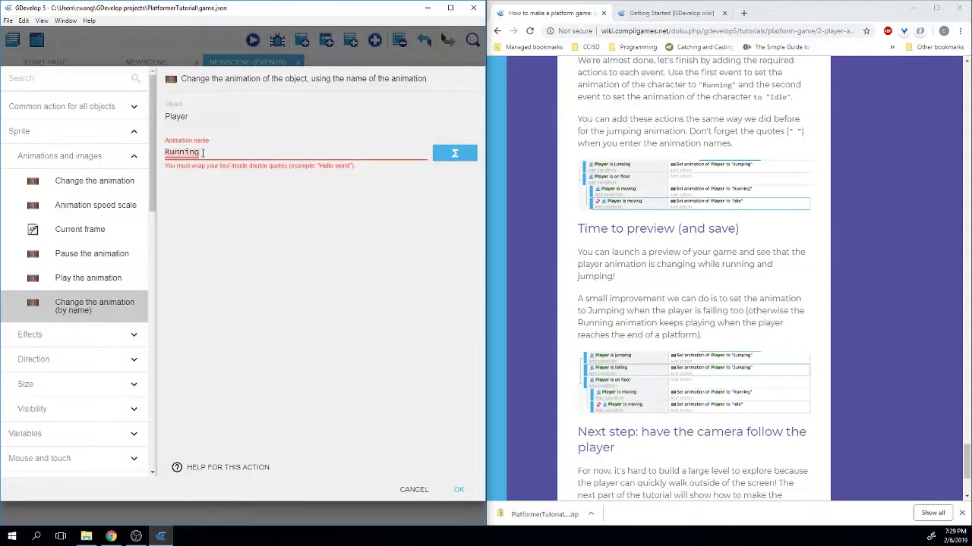
key(BackSpace)
key(BackSpace)
key(BackSpace)
key(BackSpace)
key(BackSpace)
key(BackSpace)
key(BackSpace)
Step: Set the action's animation name to "Running", including the double quotes, and accept the action
text("Running)
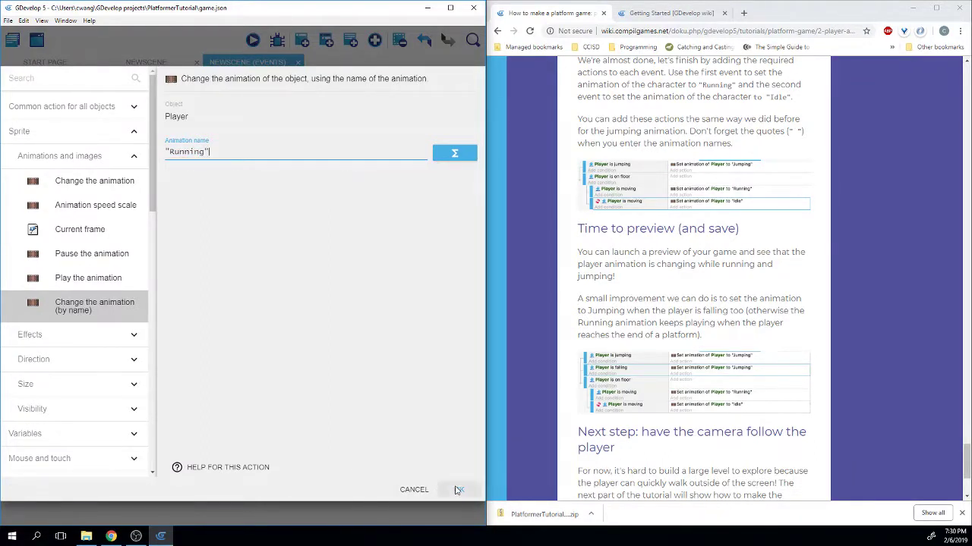
click(459, 490)
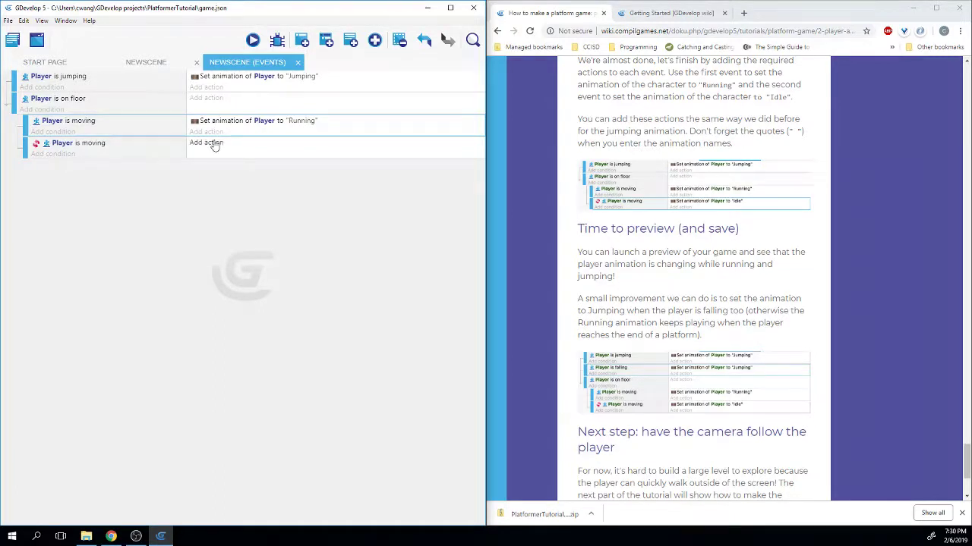
Step: Start an action on the inverted Is moving sub-event and try searching the actions for "set animation"
click(215, 145)
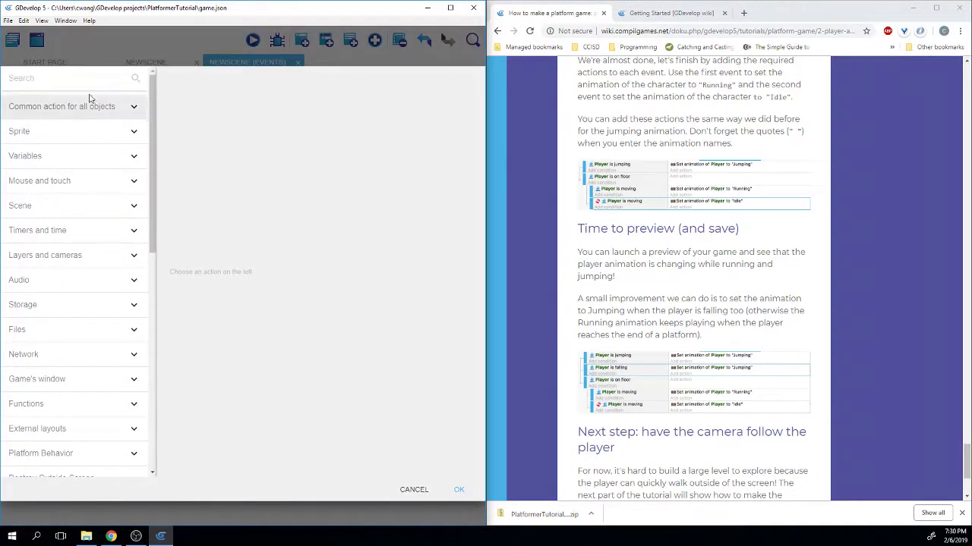
click(41, 79)
text(set ani)
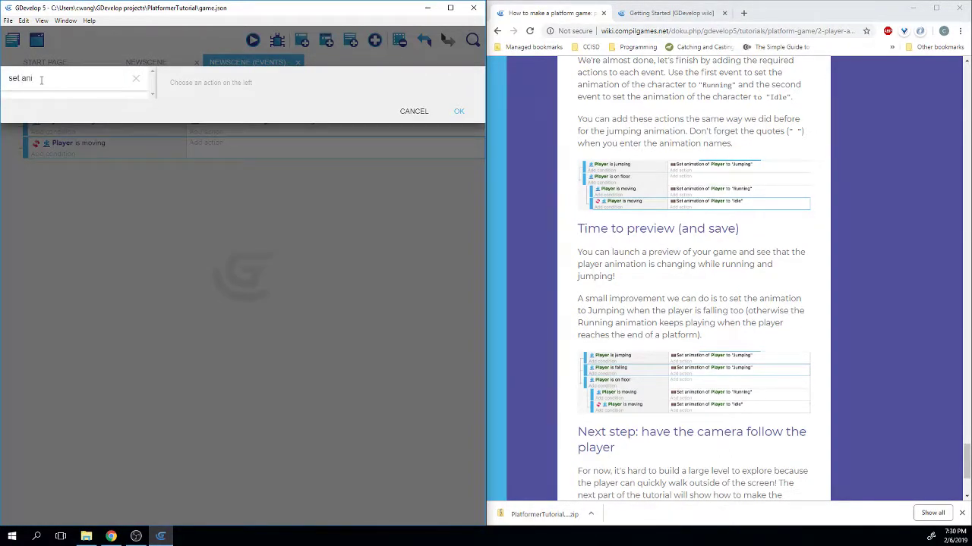
text(matio)
key(BackSpace)
key(BackSpace)
key(BackSpace)
key(BackSpace)
key(BackSpace)
text(imation)
key(BackSpace)
key(BackSpace)
key(BackSpace)
key(BackSpace)
key(BackSpace)
key(BackSpace)
key(BackSpace)
key(BackSpace)
key(BackSpace)
key(BackSpace)
key(BackSpace)
key(BackSpace)
key(BackSpace)
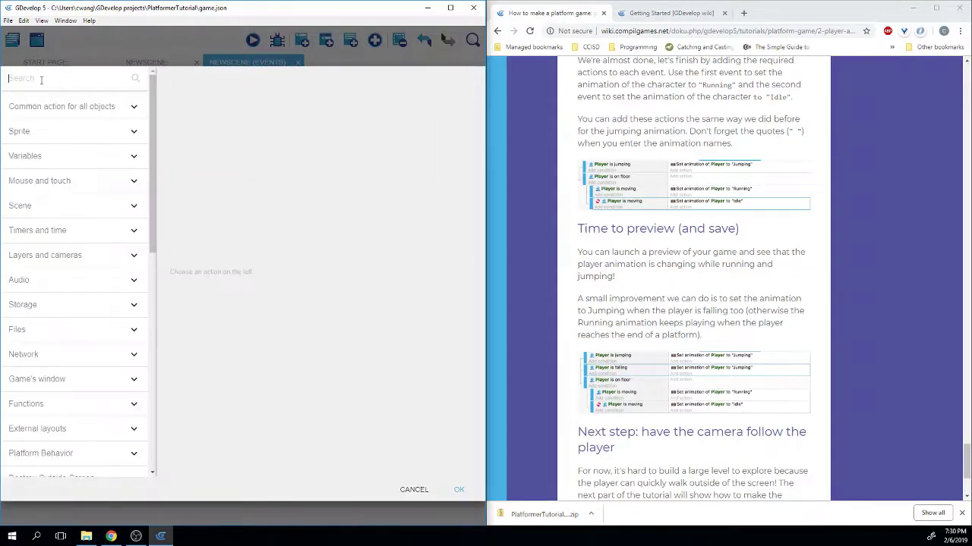
Step: Search the actions for "animation" and add Change the animation (by name) for Player with the quoted name "Idle"
text(animation)
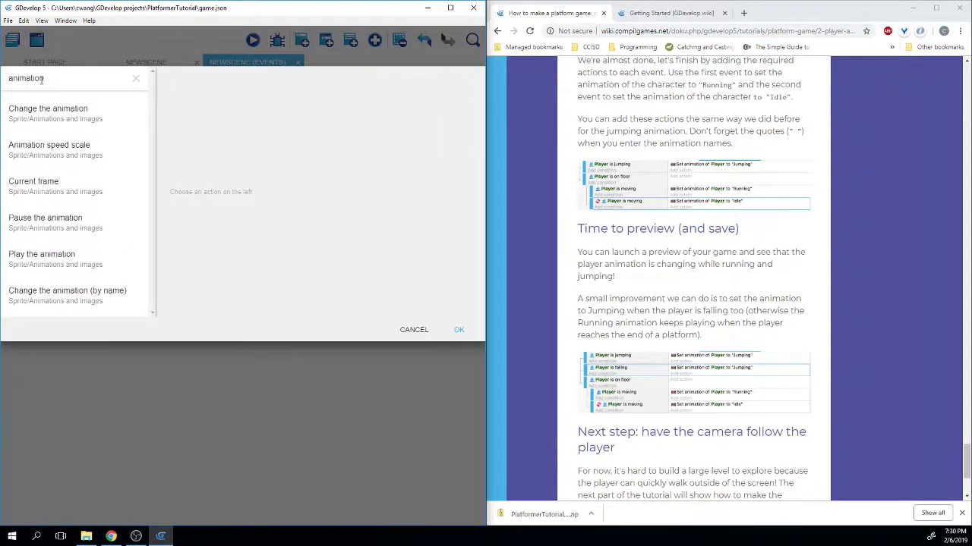
click(60, 303)
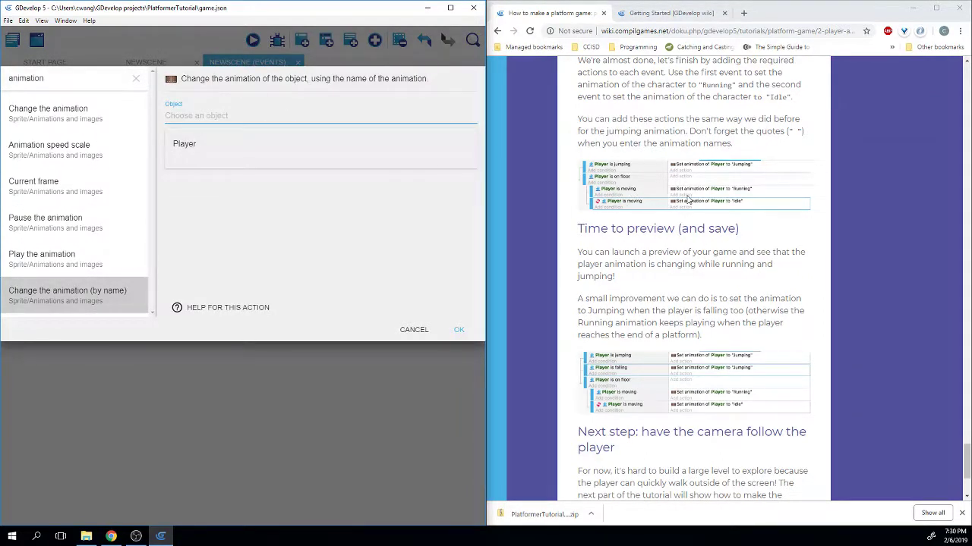
click(230, 155)
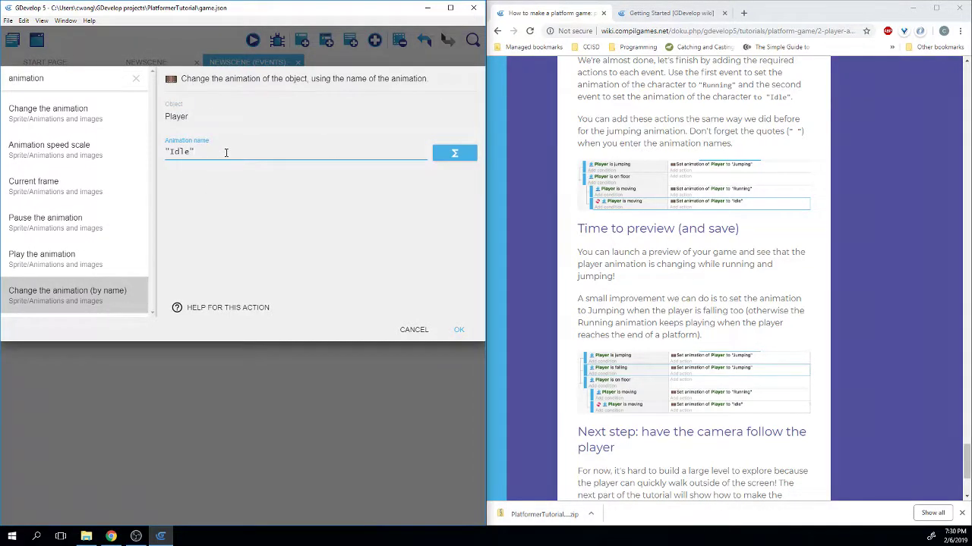
click(458, 329)
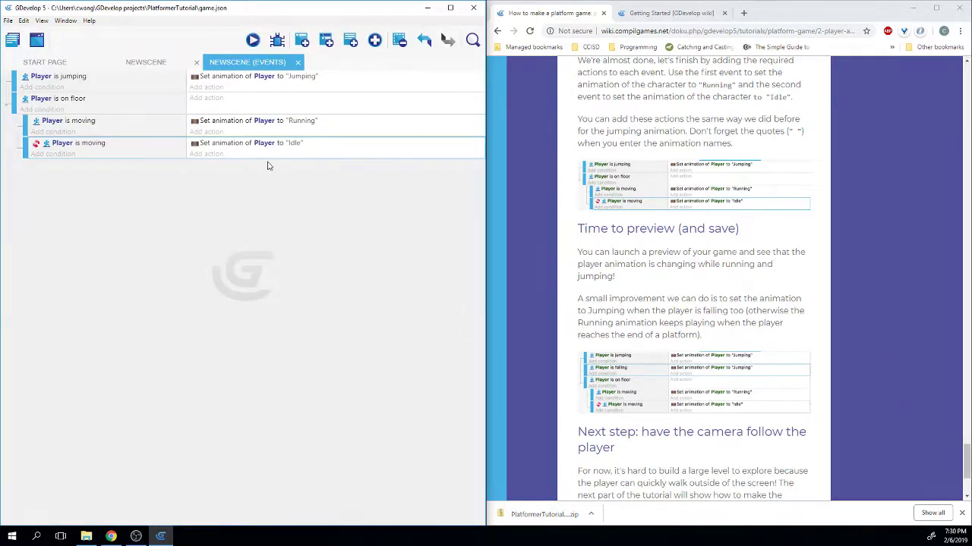
Step: Preview the game, make the Player run both ways and jump to check its animations, and close the preview
scroll(697, 228, down, 2)
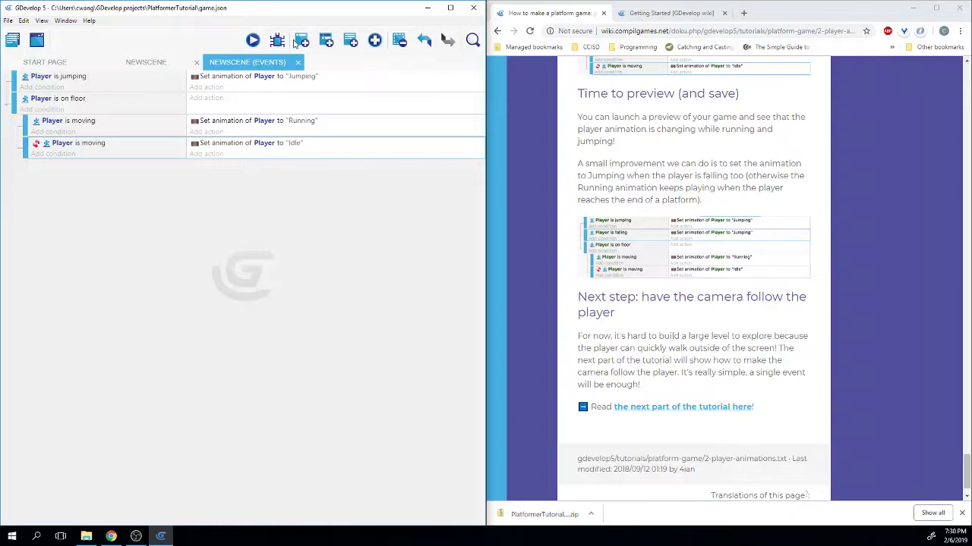
click(252, 40)
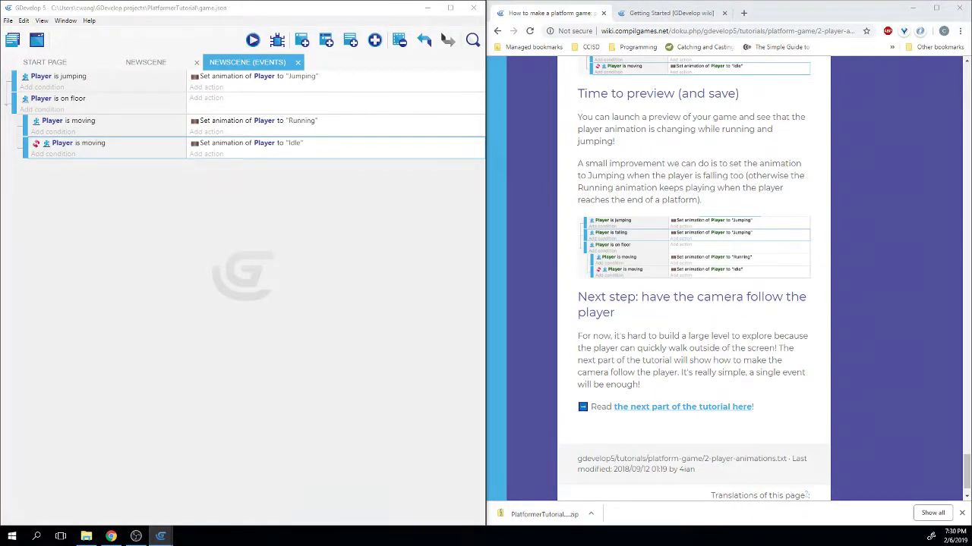
drag(0, 84, 318, 95)
key(space)
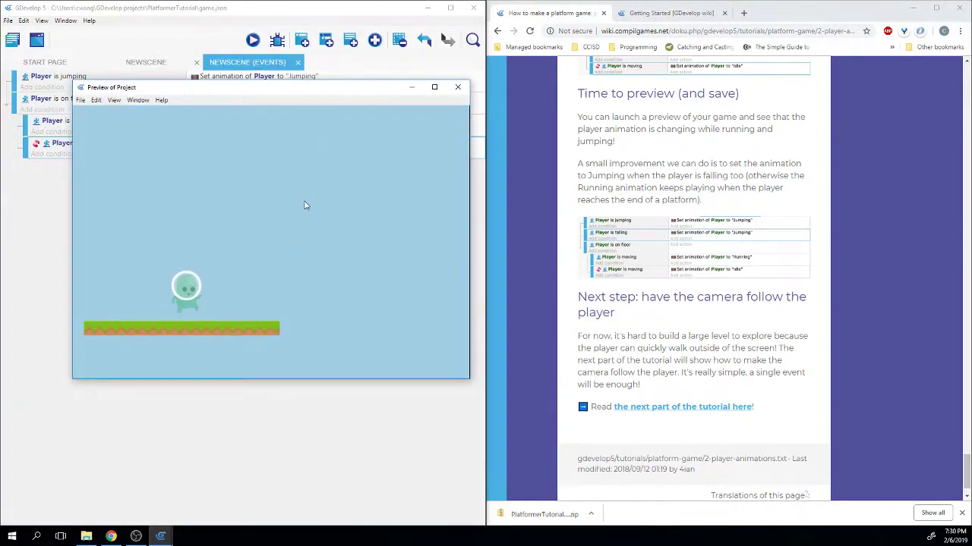
key(Right)
key(space)
key(Left)
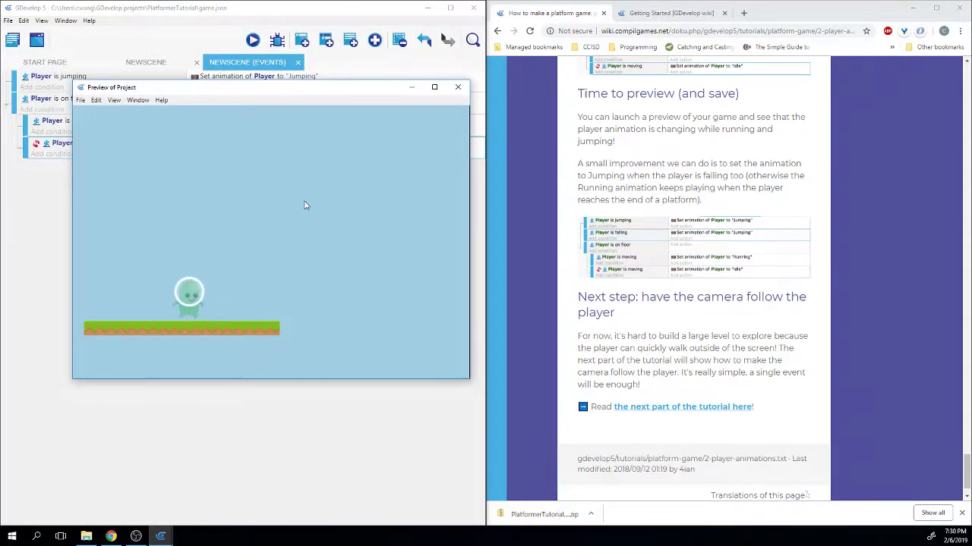
key(Right)
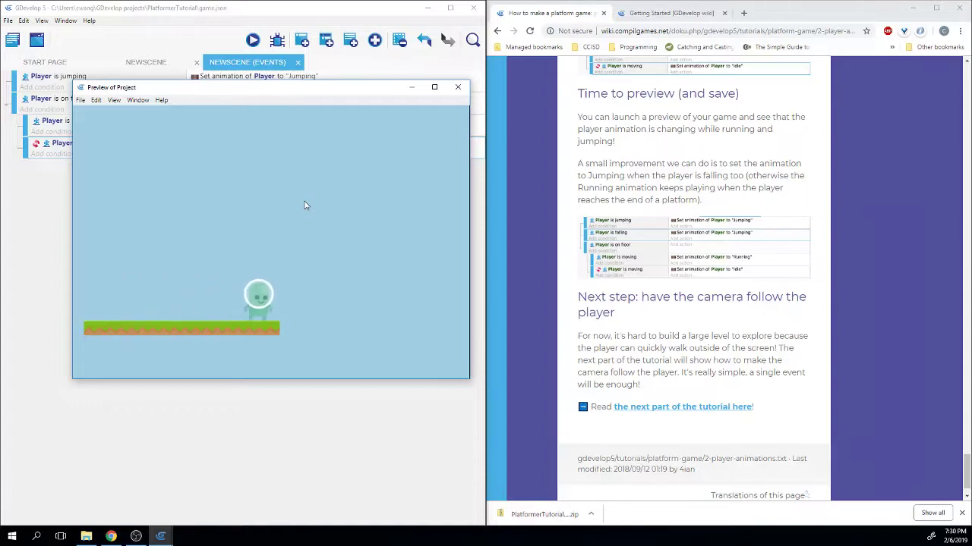
key(Left)
key(Right)
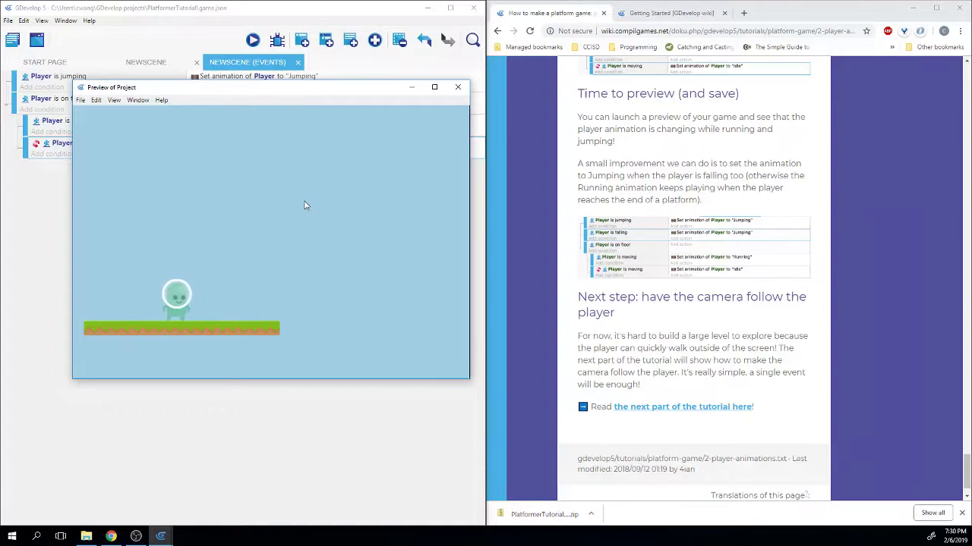
key(Left)
key(Right)
key(space)
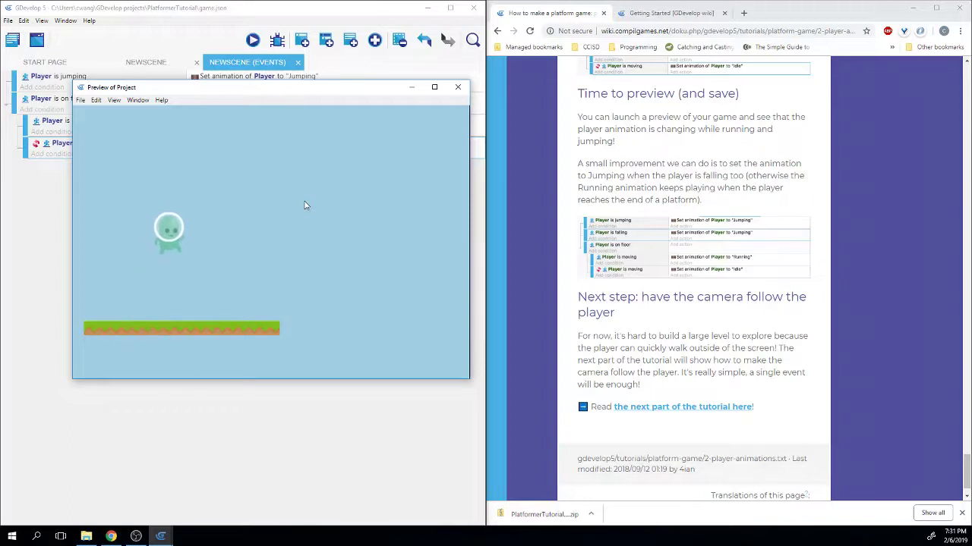
key(space)
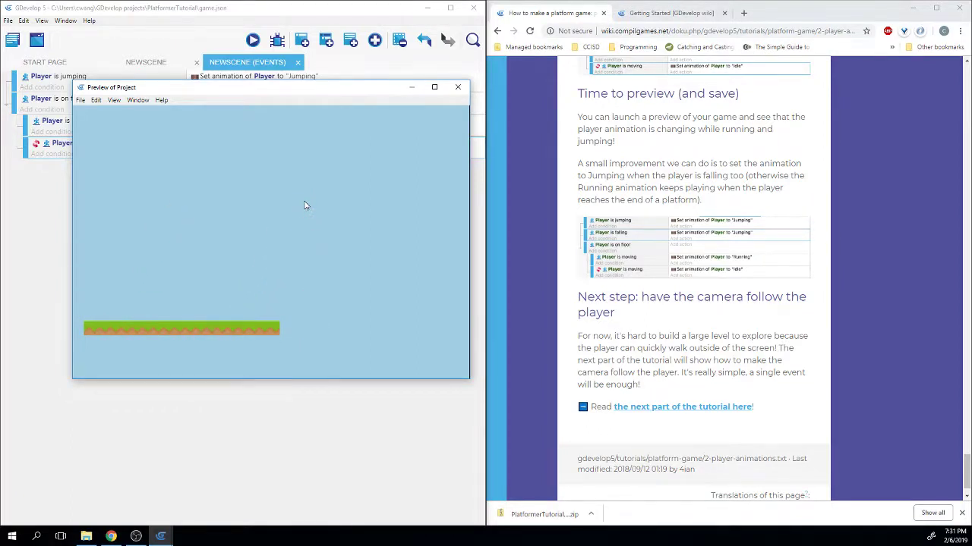
click(458, 87)
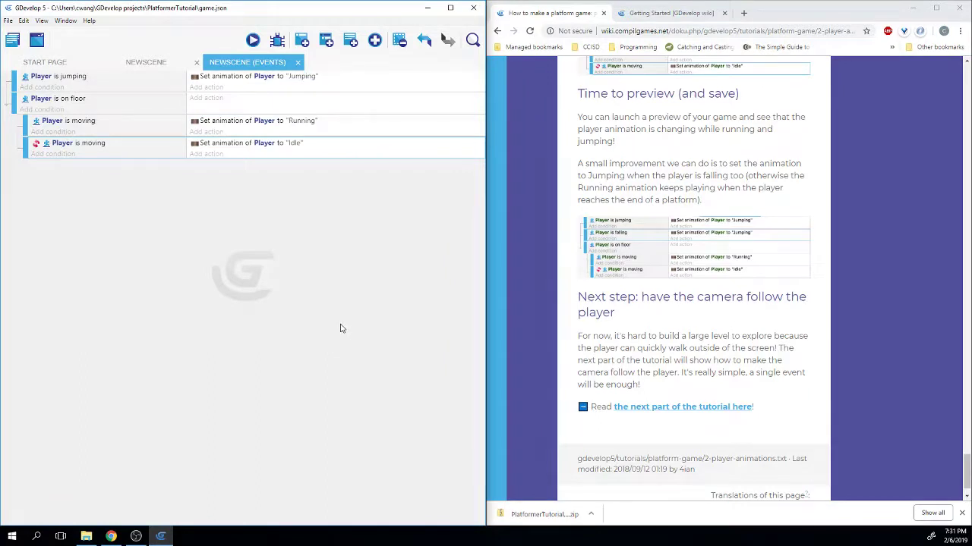
Step: Save the project and read the tutorial's suggested improvement for the Player's animation while falling
key(ctrl+s)
drag(578, 164, 798, 187)
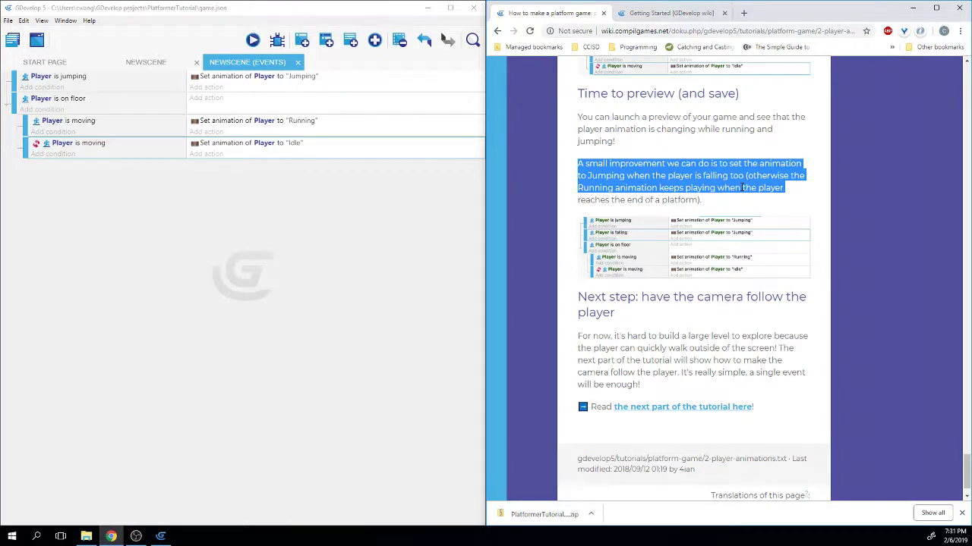
Step: Preview the game, run the Player off the platform's edge to check its falling animation, and close the preview
click(249, 41)
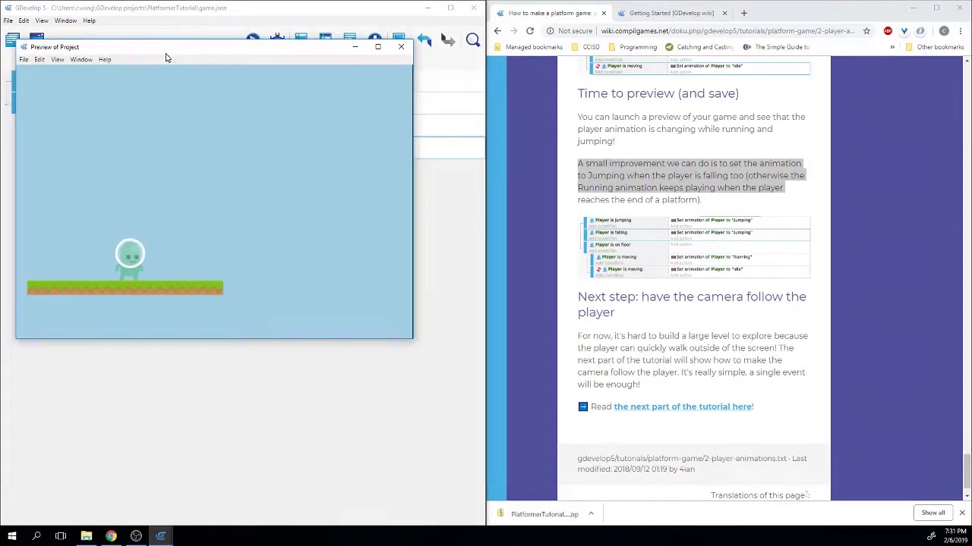
key(Left)
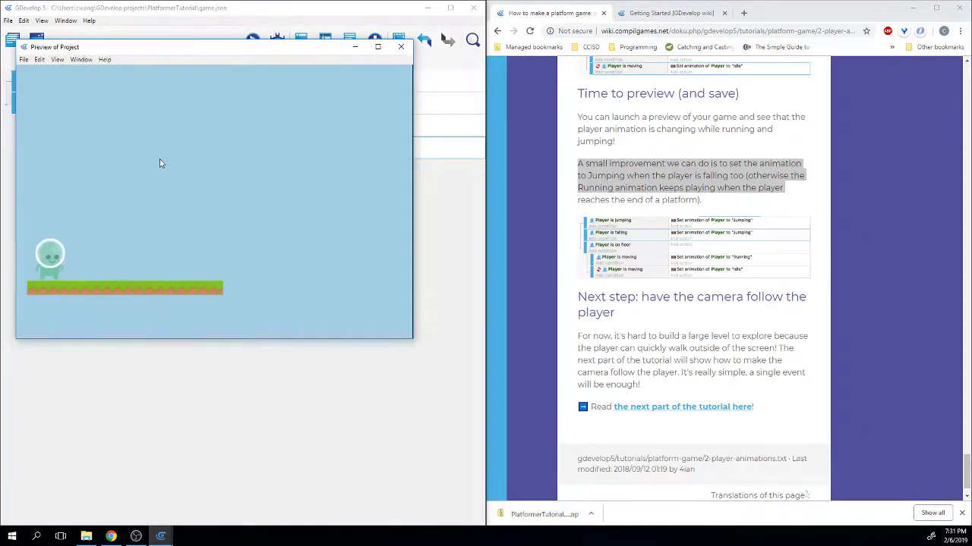
key(Right)
key(Right)
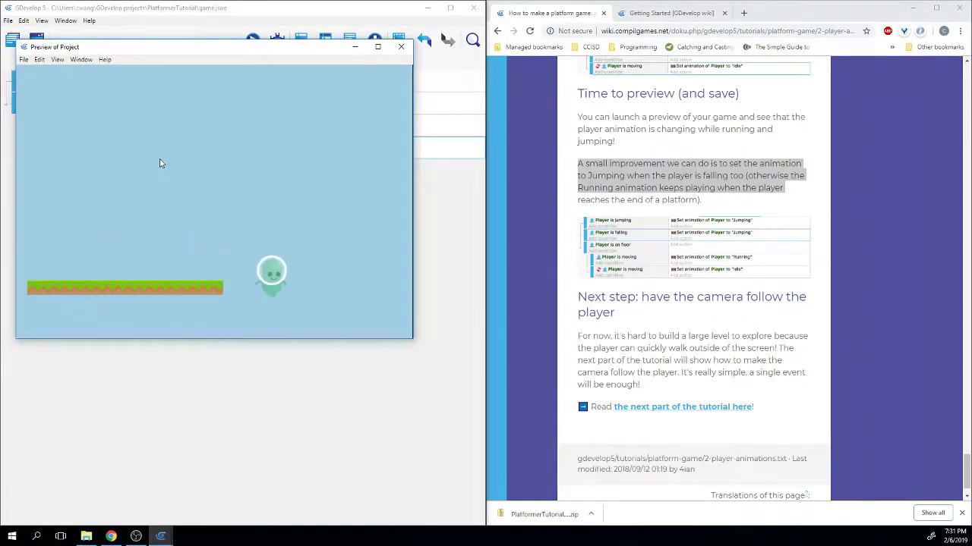
click(400, 46)
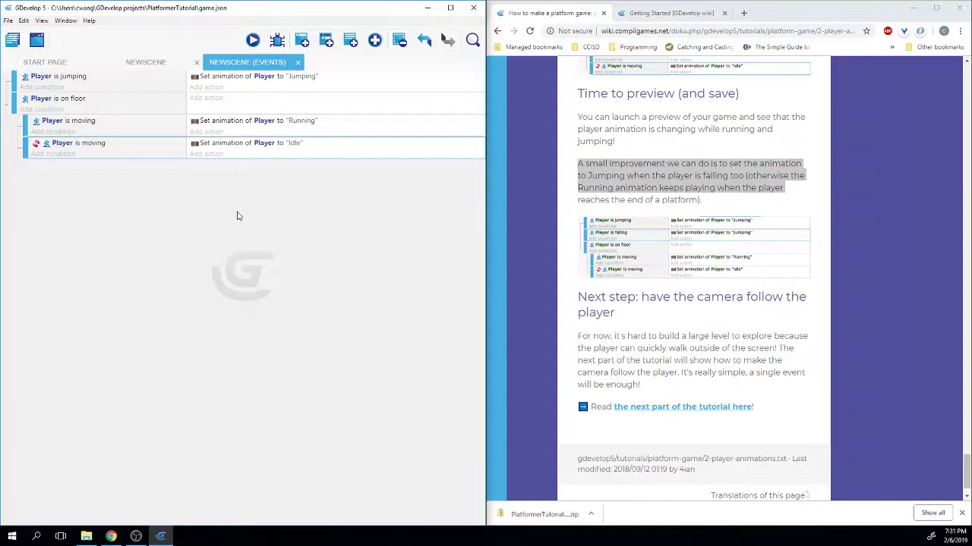
Step: Add an empty event and move it between the Player is jumping and Player is on floor events
scroll(627, 191, down, 1)
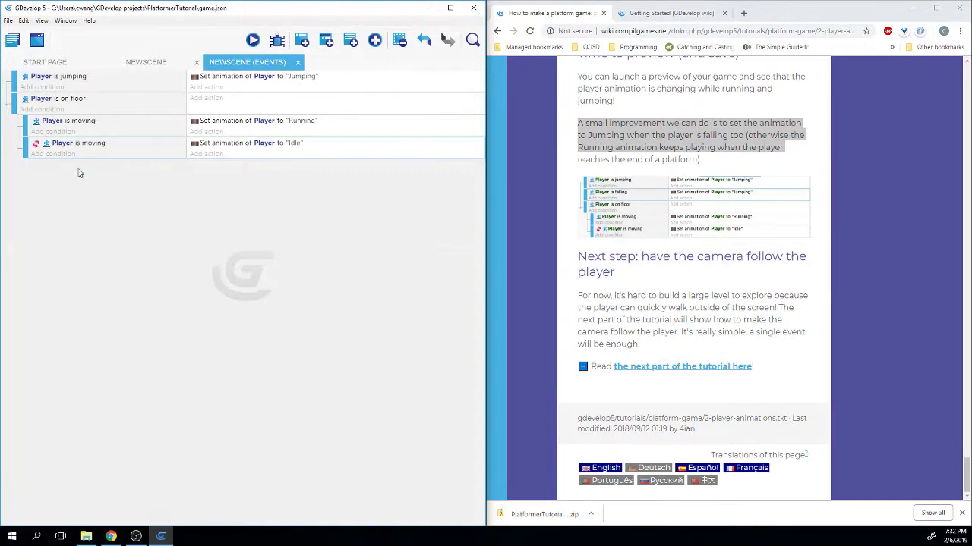
click(302, 42)
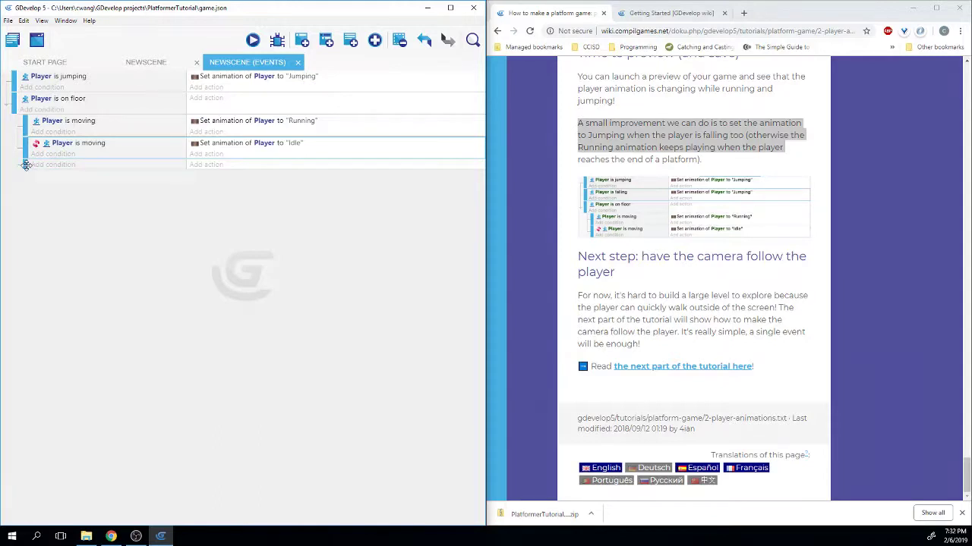
drag(26, 164, 11, 105)
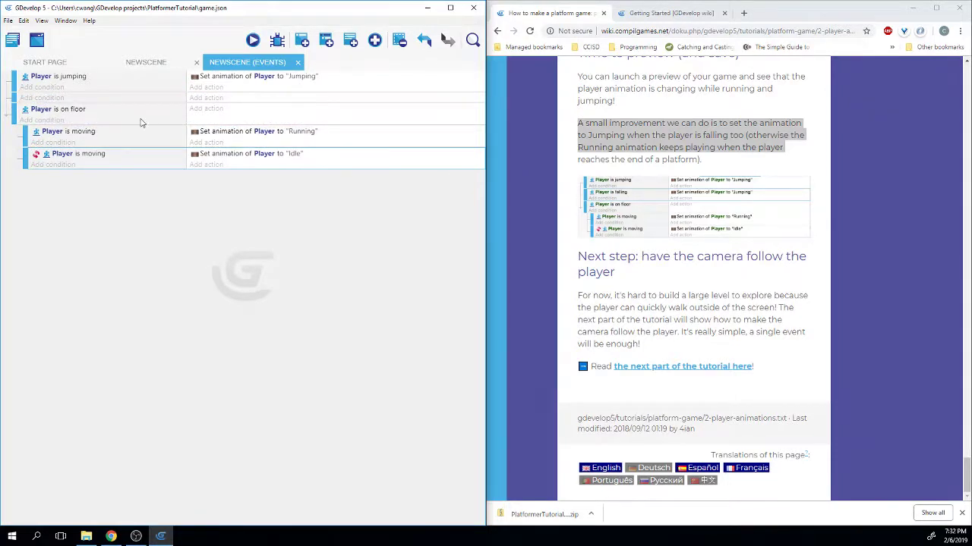
Step: Search the conditions for "falling" and add Is falling for Player to the empty event
click(38, 98)
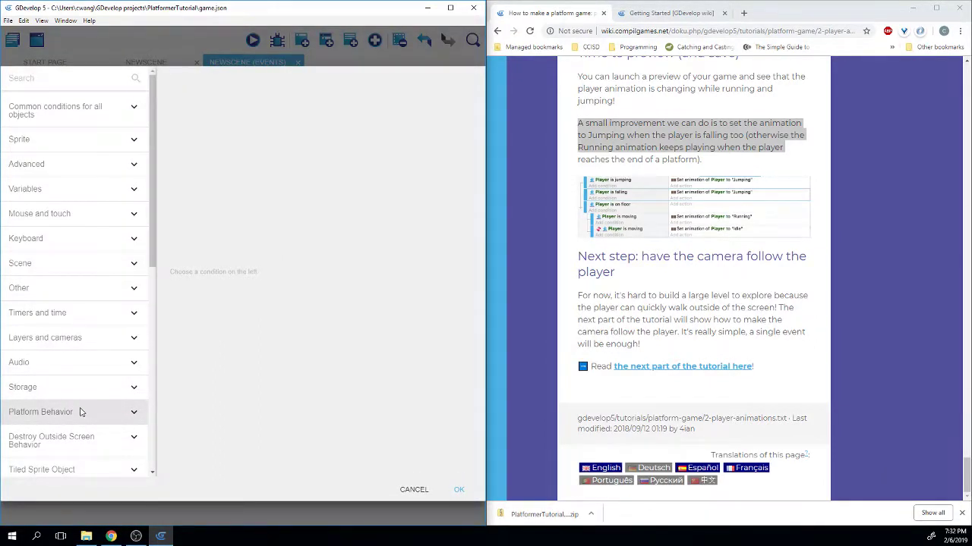
text(falling)
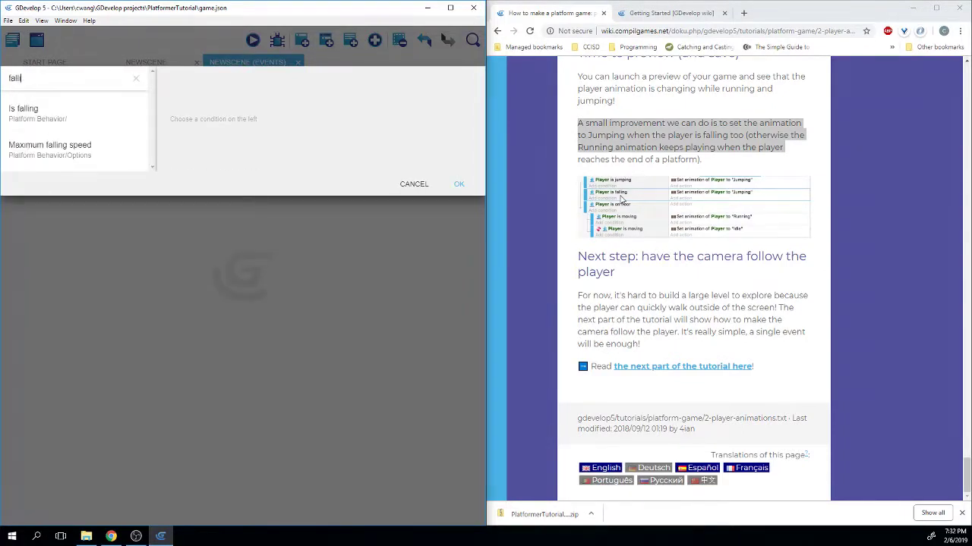
click(60, 121)
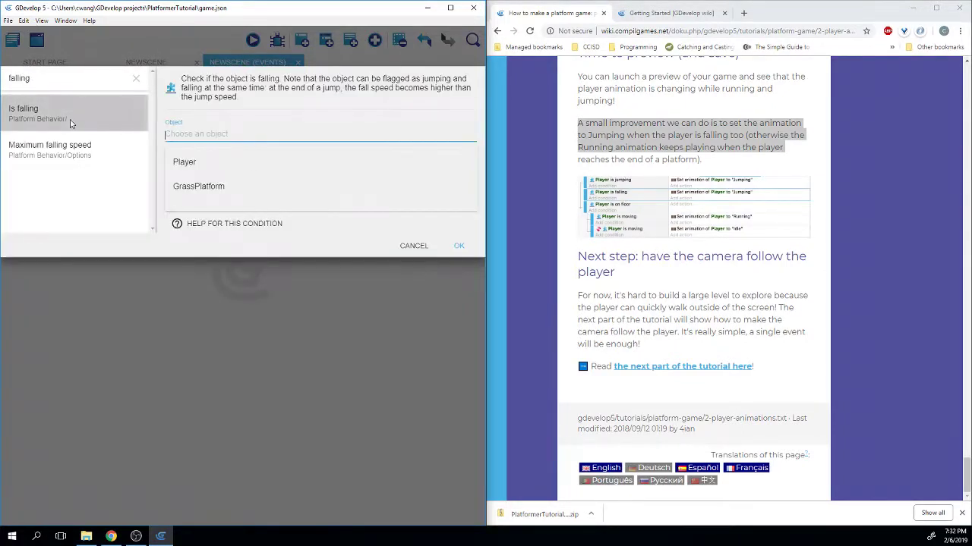
click(203, 162)
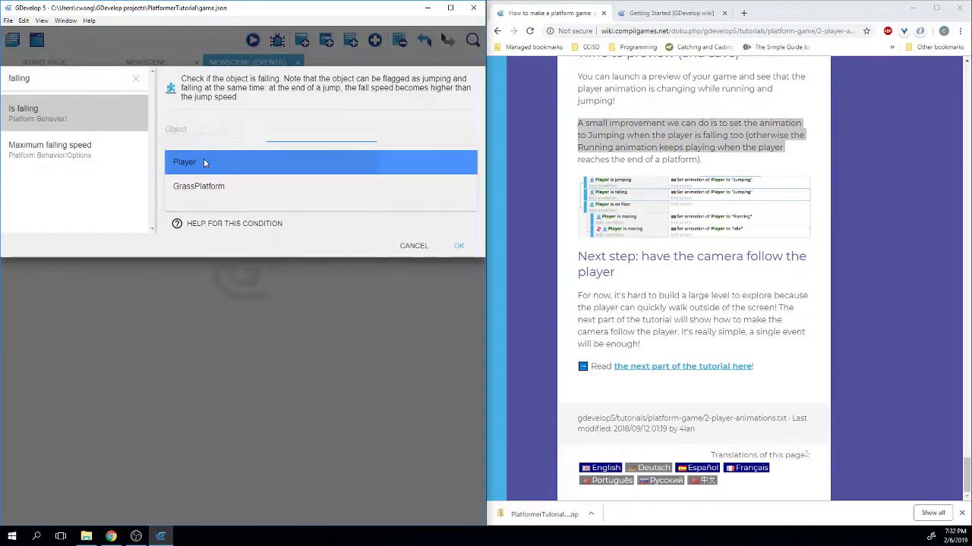
click(464, 237)
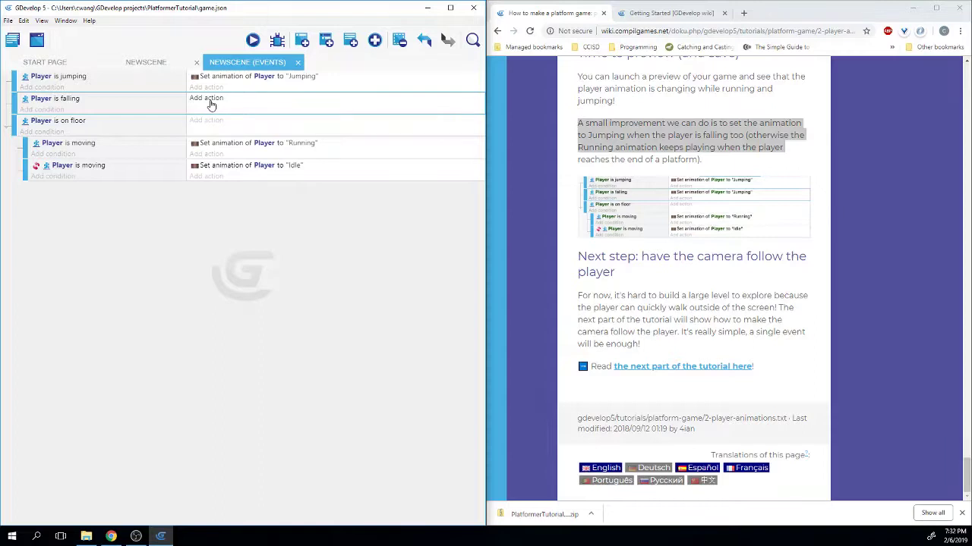
Step: Add Change the animation (by name) for Player with the quoted name "Jumping" to the falling event, and save the project
click(212, 105)
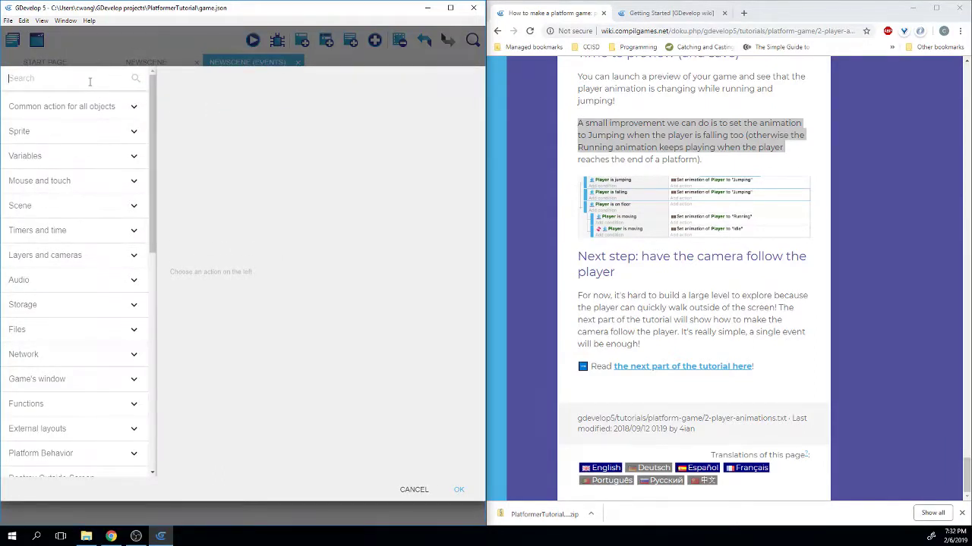
click(68, 132)
click(65, 156)
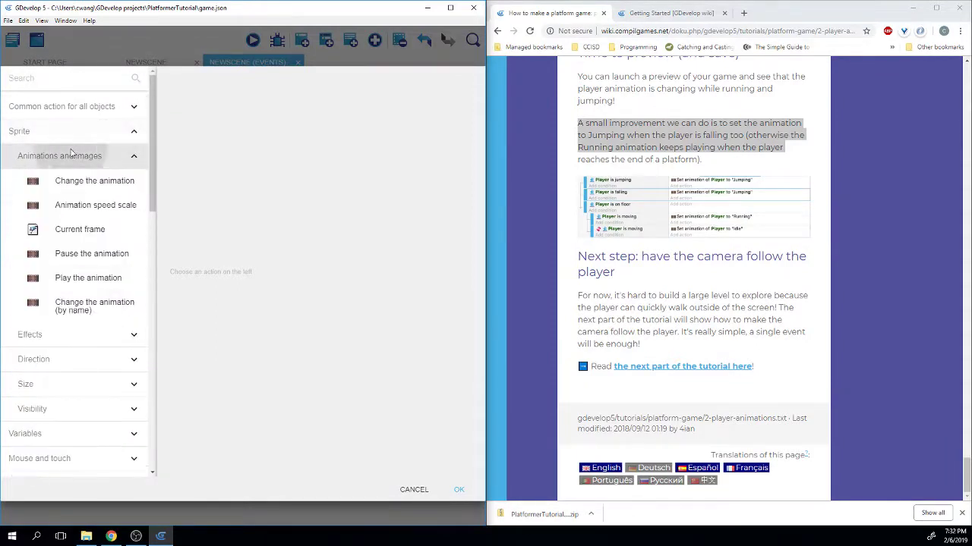
click(94, 306)
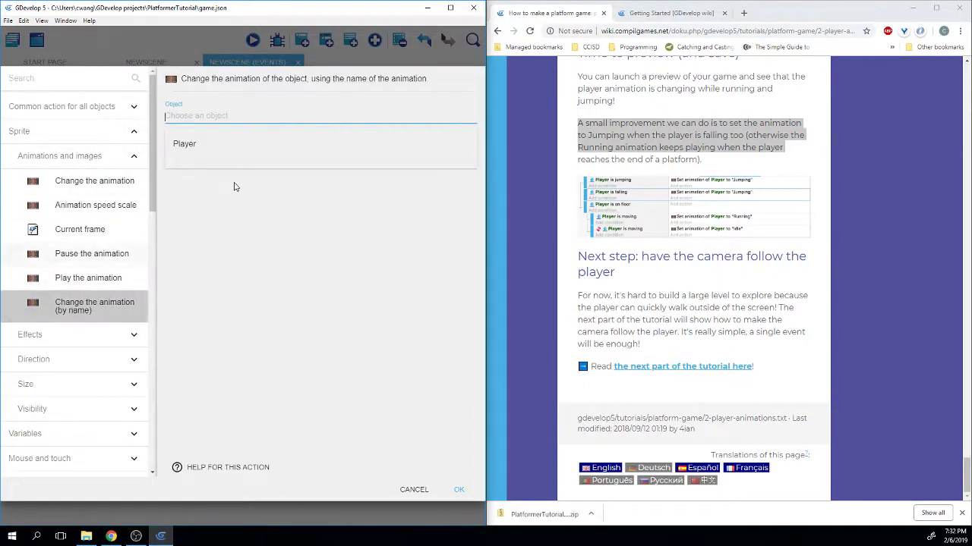
click(226, 148)
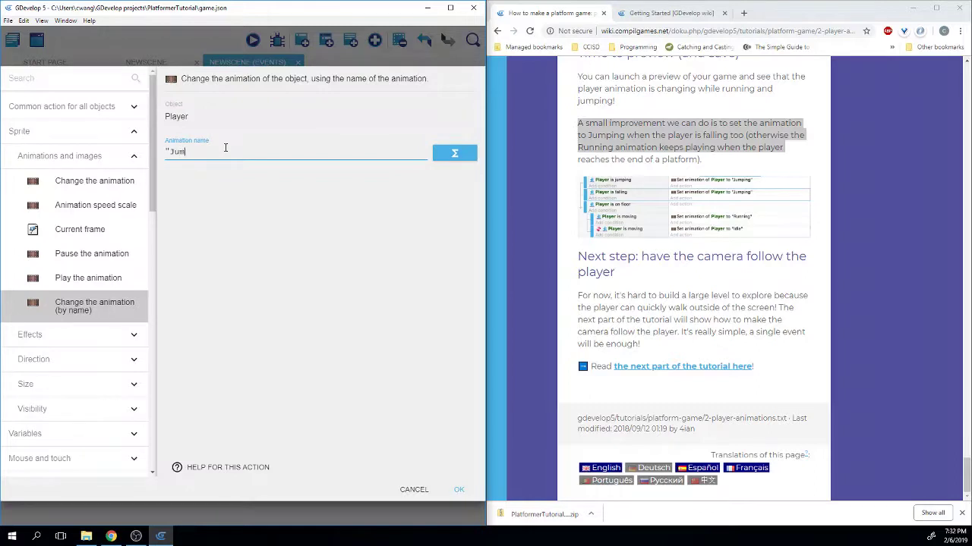
click(458, 490)
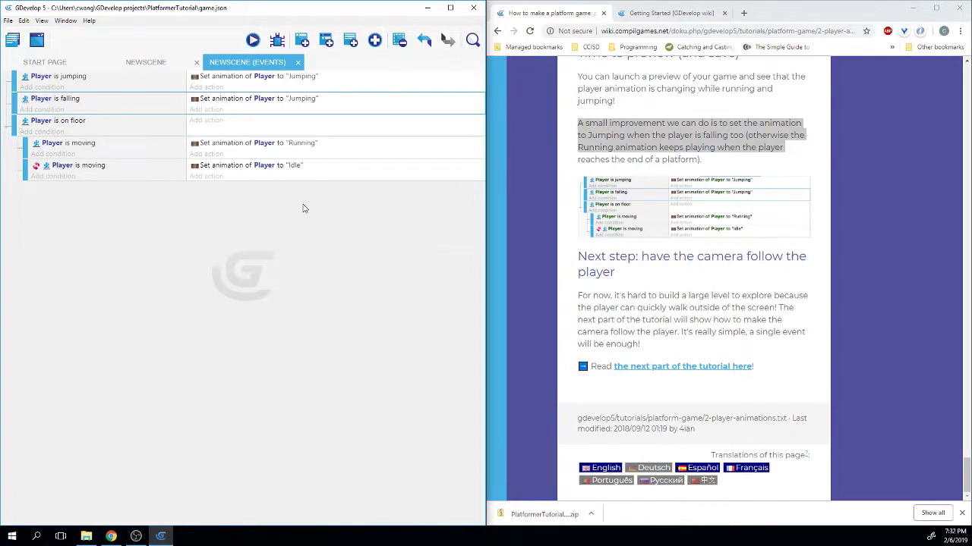
key(ctrl+s)
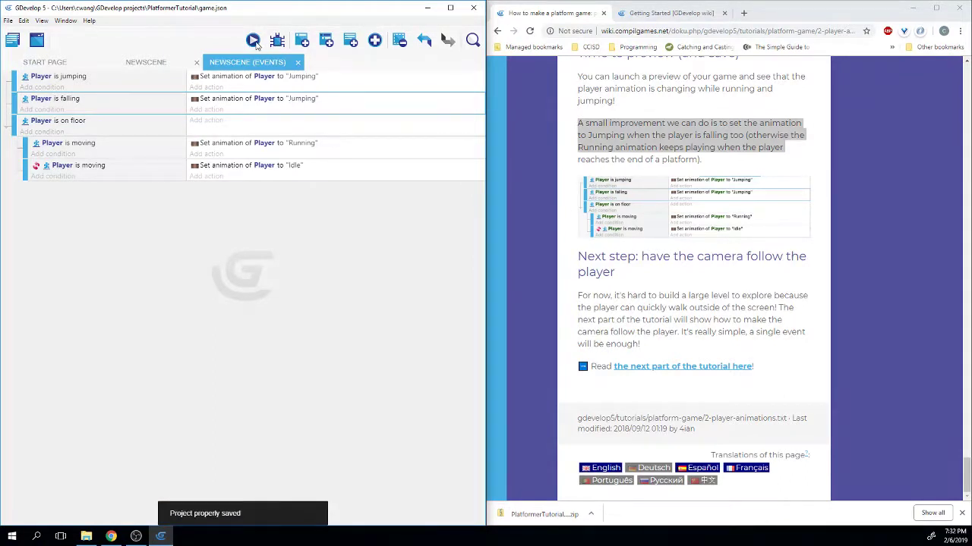
Step: Preview the game twice, making the Player run, jump and fall off the platform to check its animations, and close each preview
click(255, 41)
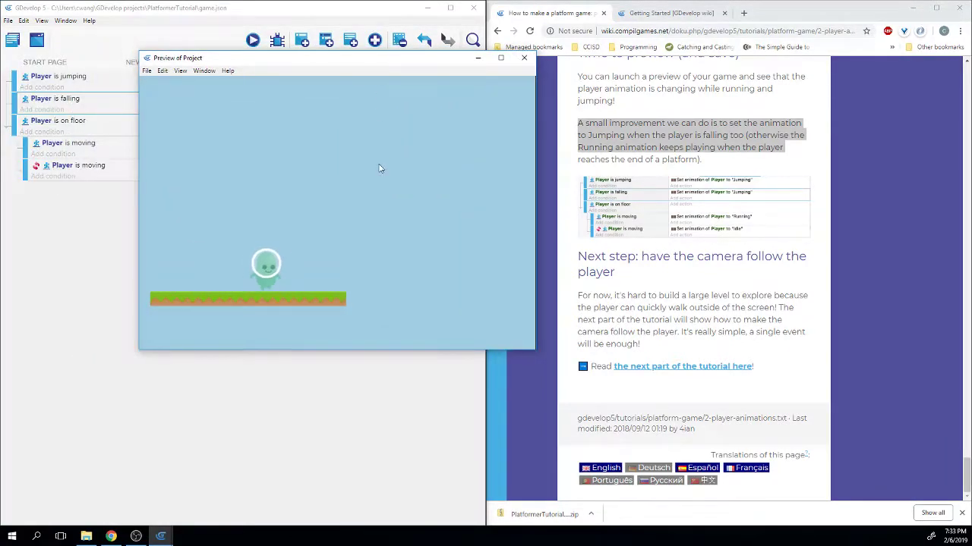
key(Right)
key(Left)
key(space)
key(Right)
key(space)
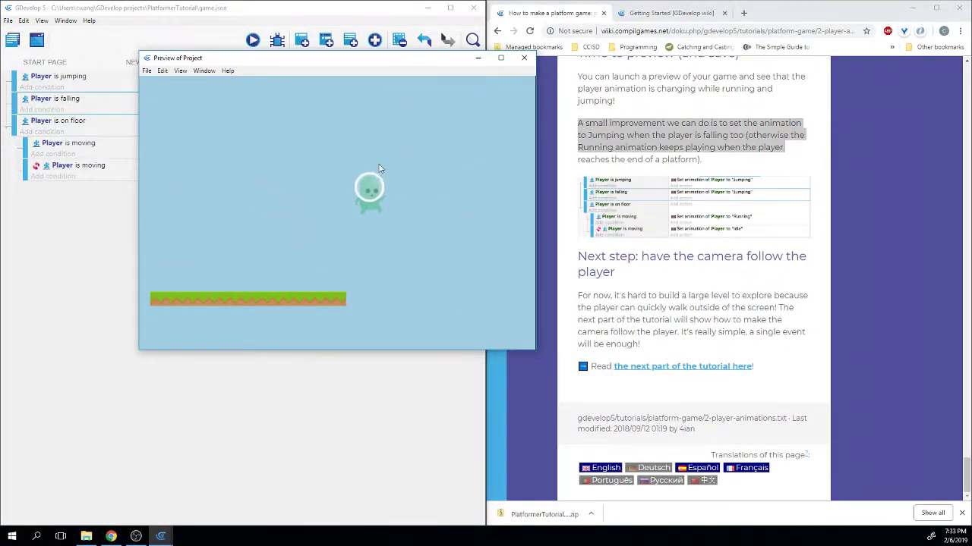
click(525, 60)
click(255, 42)
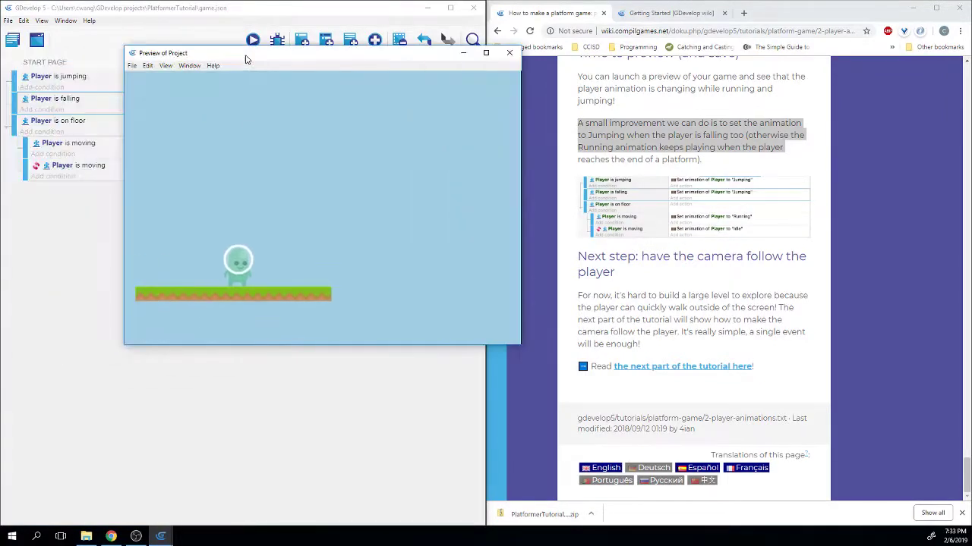
key(Right)
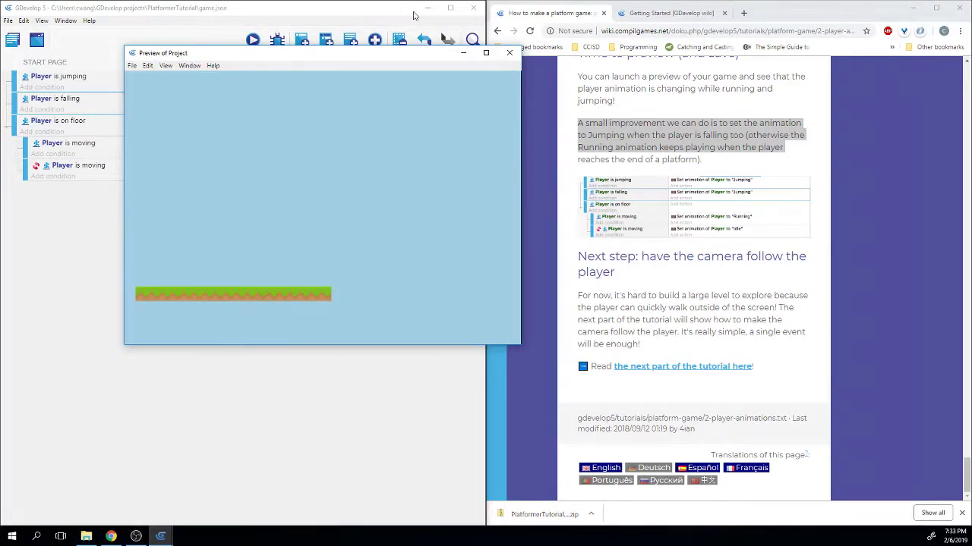
click(508, 52)
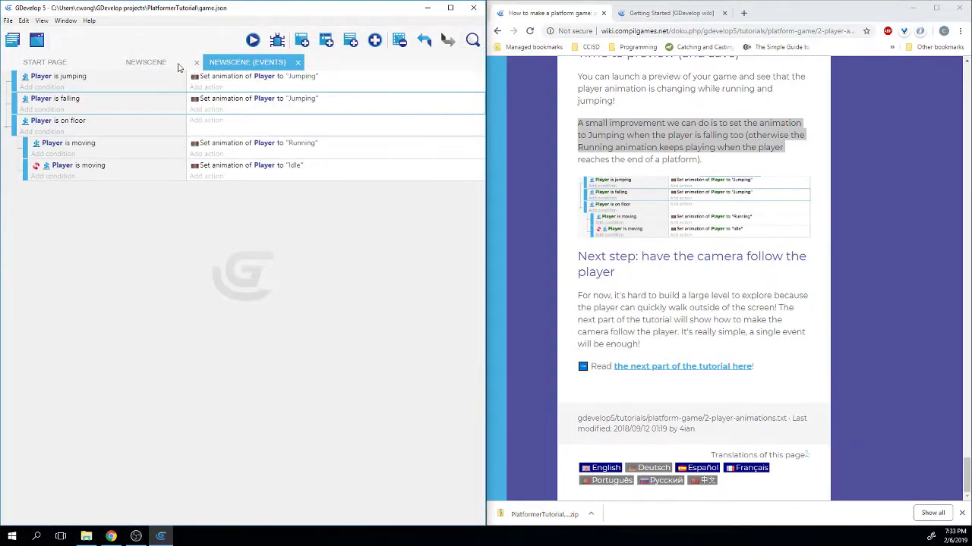
Step: Place two GrassPlatform instances above the ground in NewScene, one about 294 by 32 and a shorter one higher up, and save
click(162, 62)
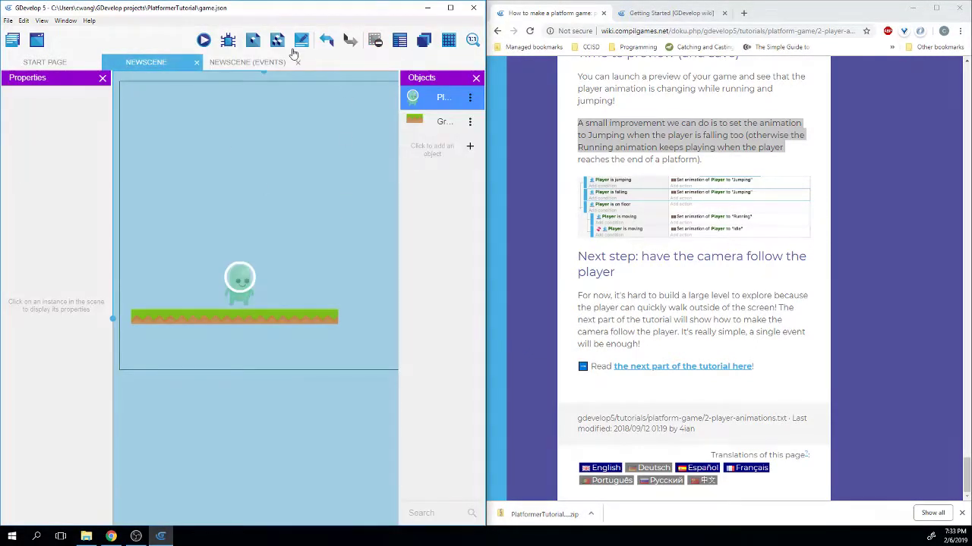
drag(417, 124, 366, 255)
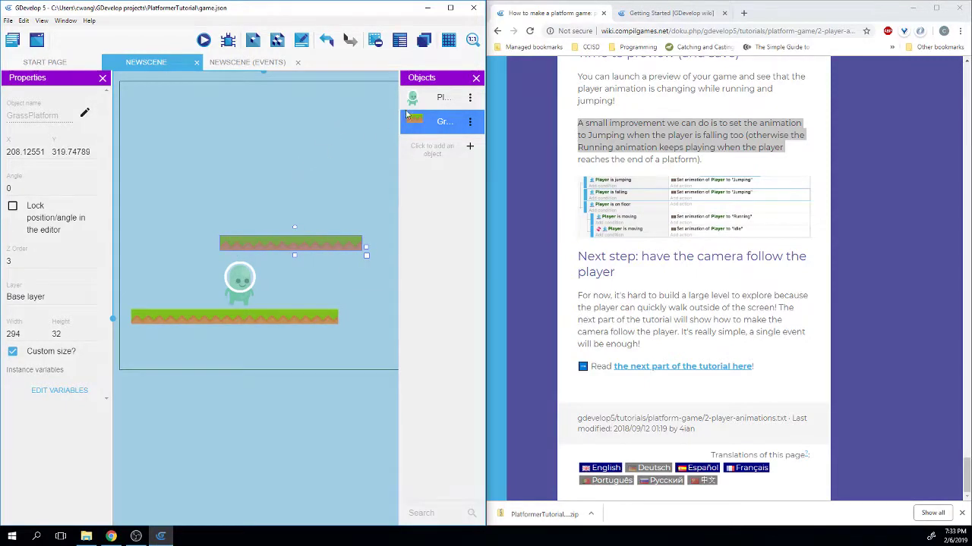
drag(410, 118, 384, 166)
click(189, 197)
key(ctrl+s)
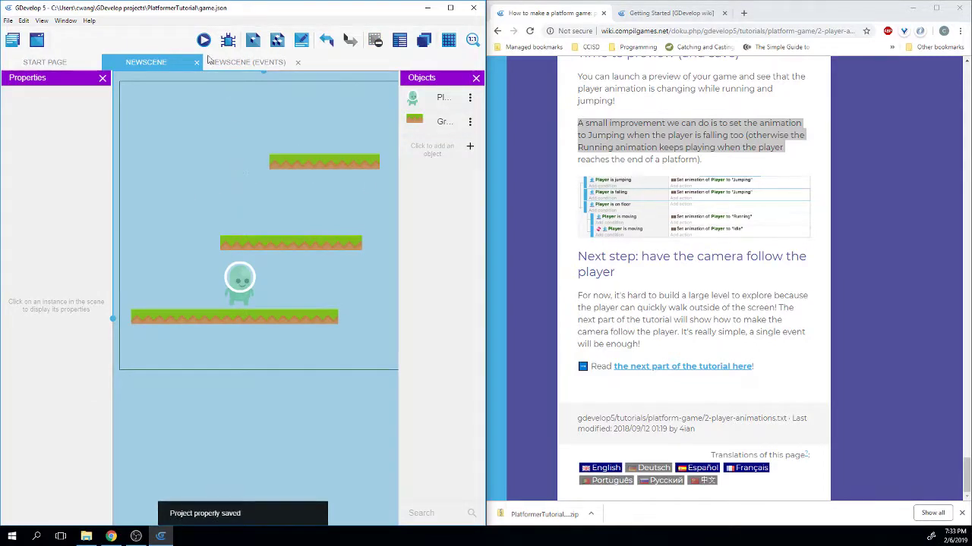
Step: Preview the scene, make the Player jump up the added platforms and fall off to check its animations, and close the preview
click(204, 41)
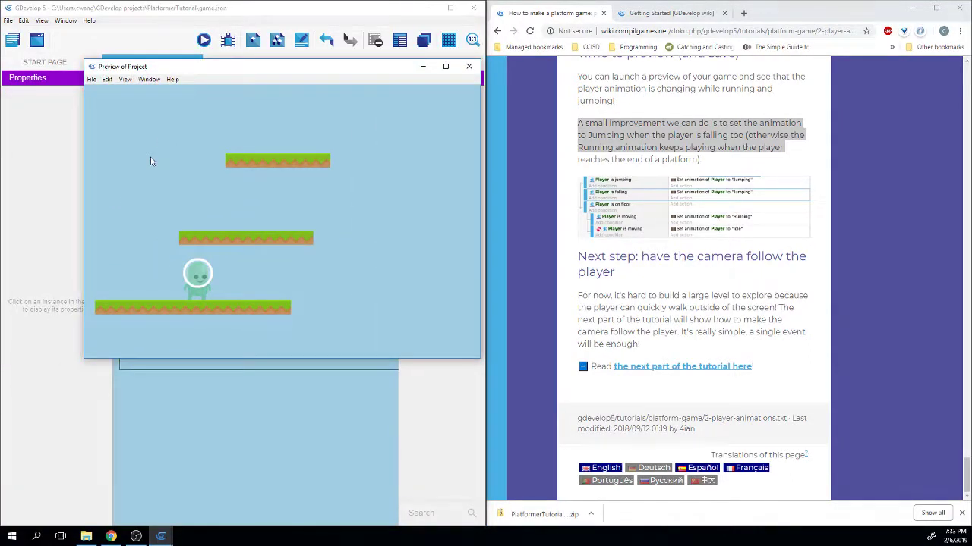
key(Left)
key(space)
key(Right)
key(space)
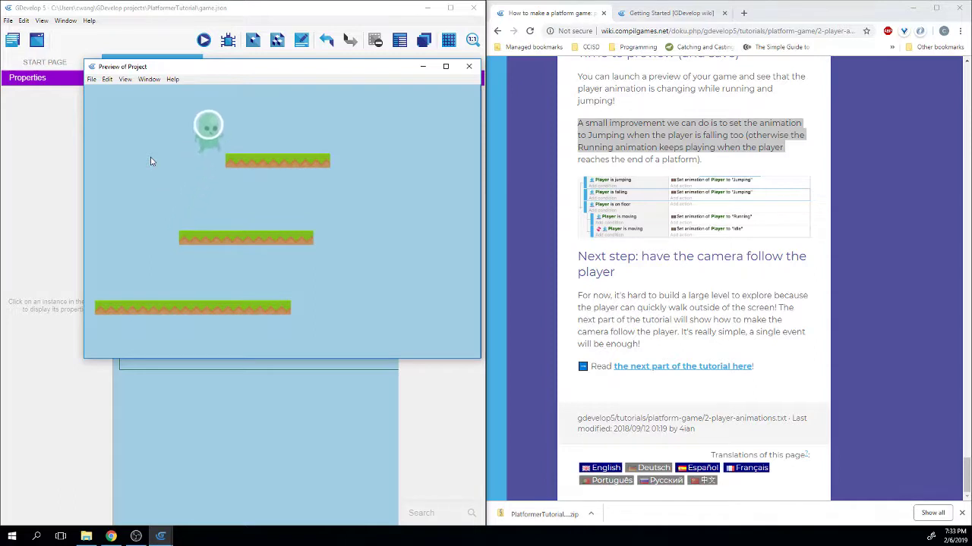
key(Left)
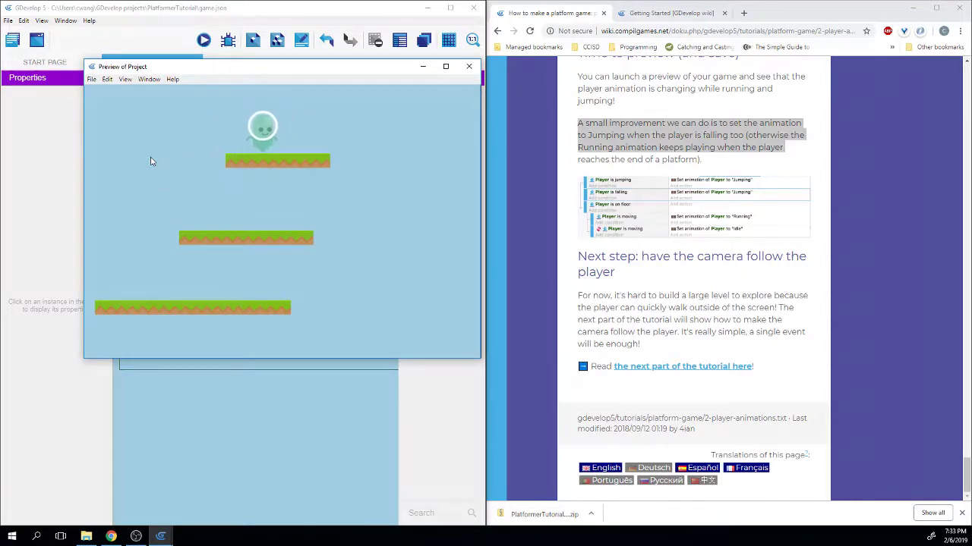
key(Right)
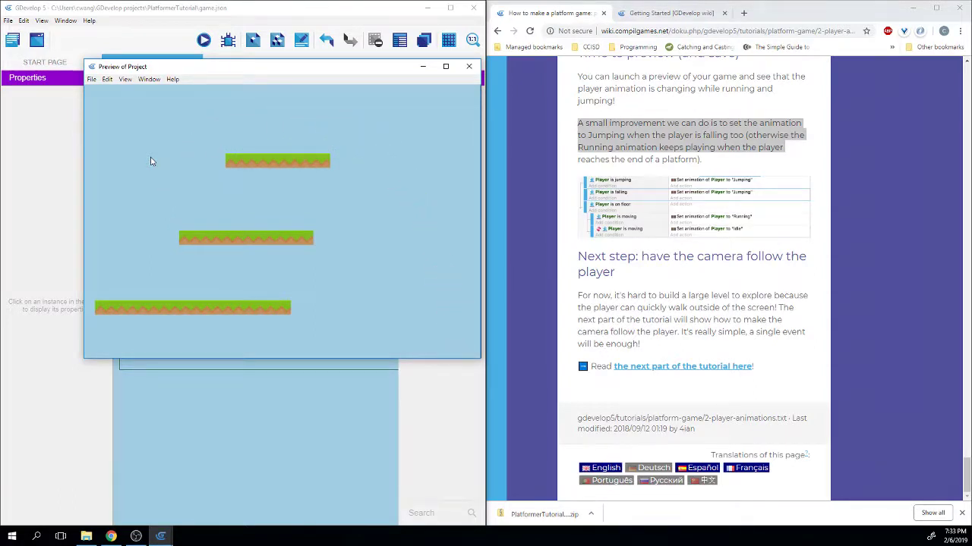
click(468, 66)
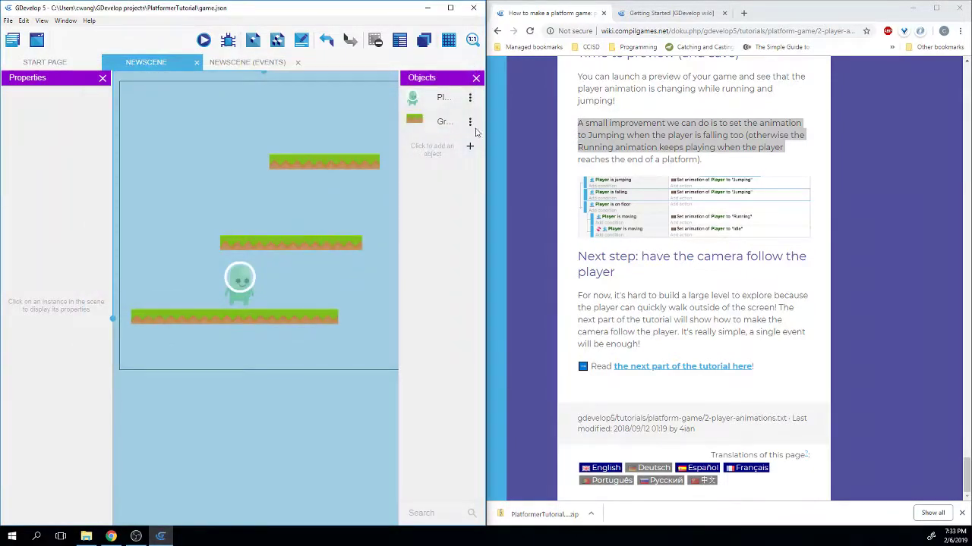